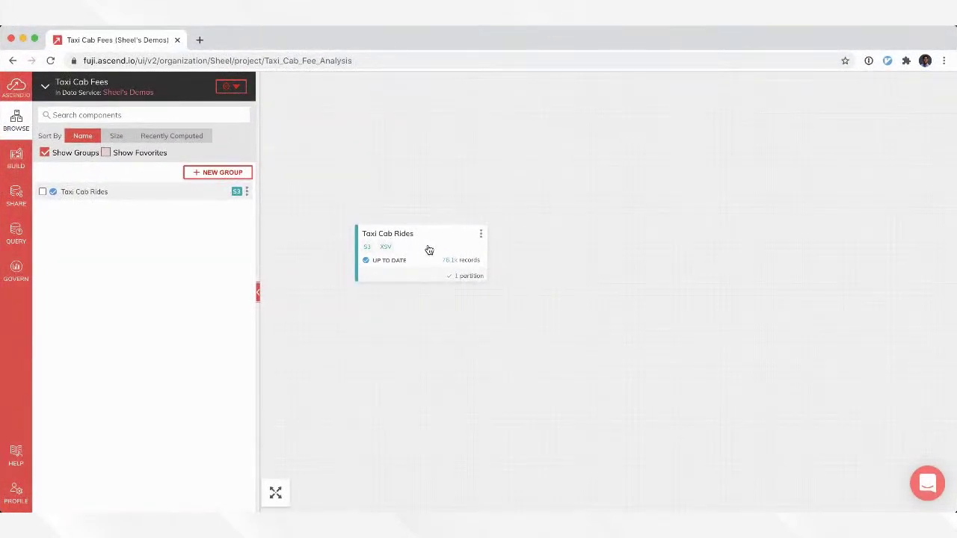
# - Open the Taxi Cab Rides component and examine its S3 connection settings and record columns, such as VendorID and the pickup datetime
pyautogui.click(423, 248)
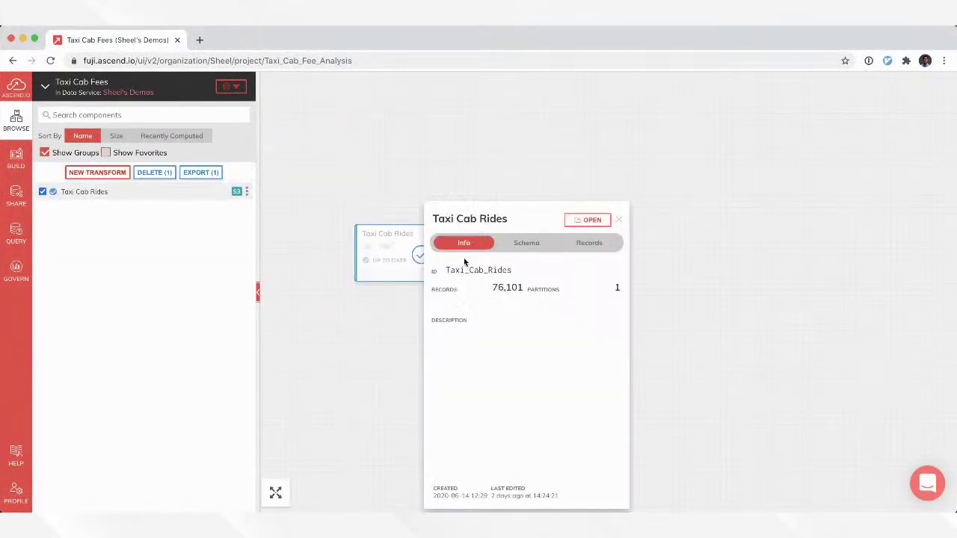
pyautogui.click(583, 221)
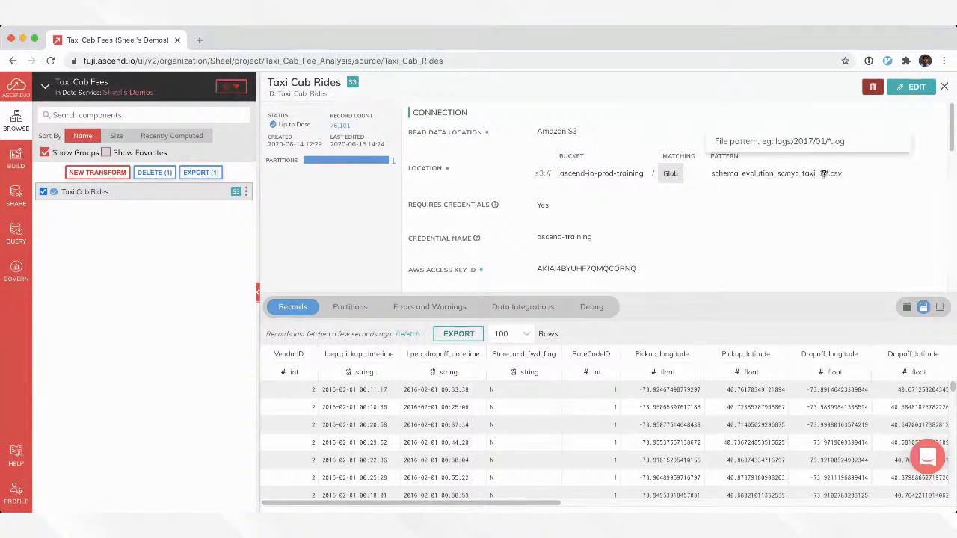
pyautogui.scroll(-1, 710, 216)
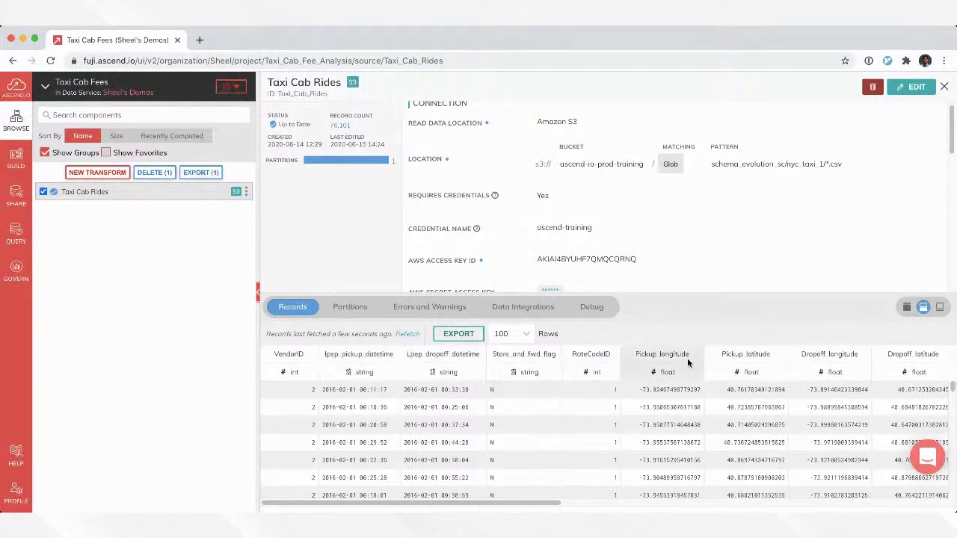
pyautogui.moveTo(559, 506); pyautogui.dragTo(696, 512)
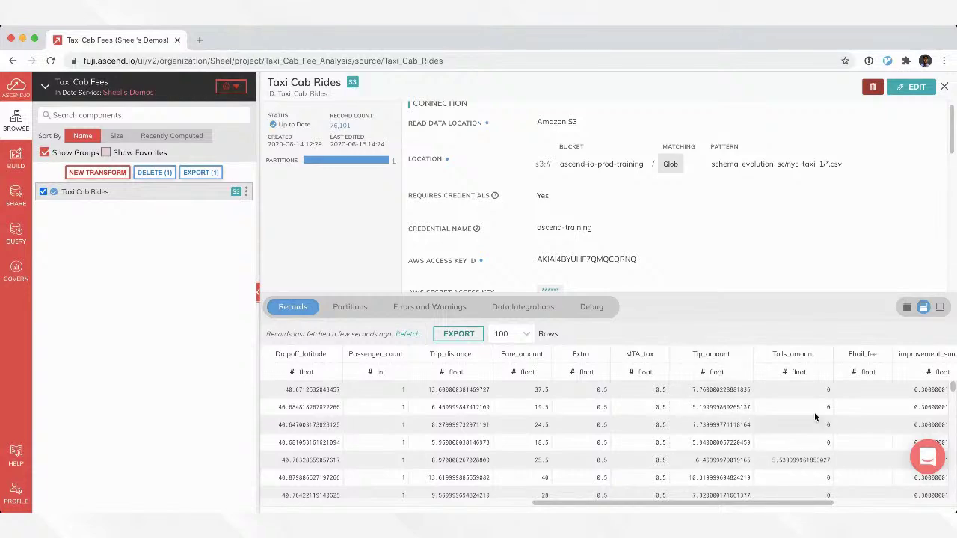
pyautogui.moveTo(790, 509); pyautogui.dragTo(497, 495)
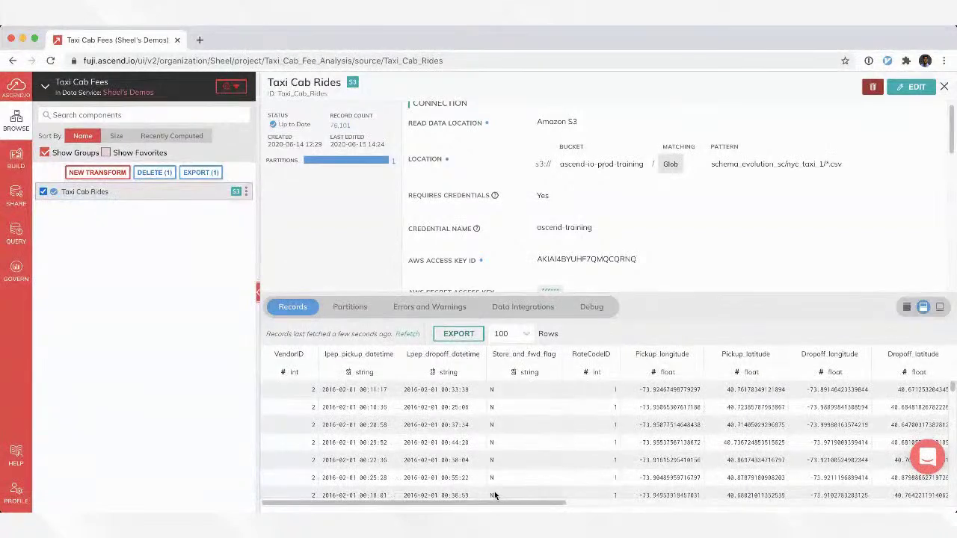
pyautogui.doubleClick(297, 353)
pyautogui.doubleClick(359, 354)
pyautogui.doubleClick(288, 354)
pyautogui.doubleClick(359, 354)
pyautogui.moveTo(483, 503); pyautogui.dragTo(670, 499)
pyautogui.click(944, 88)
pyautogui.click(599, 207)
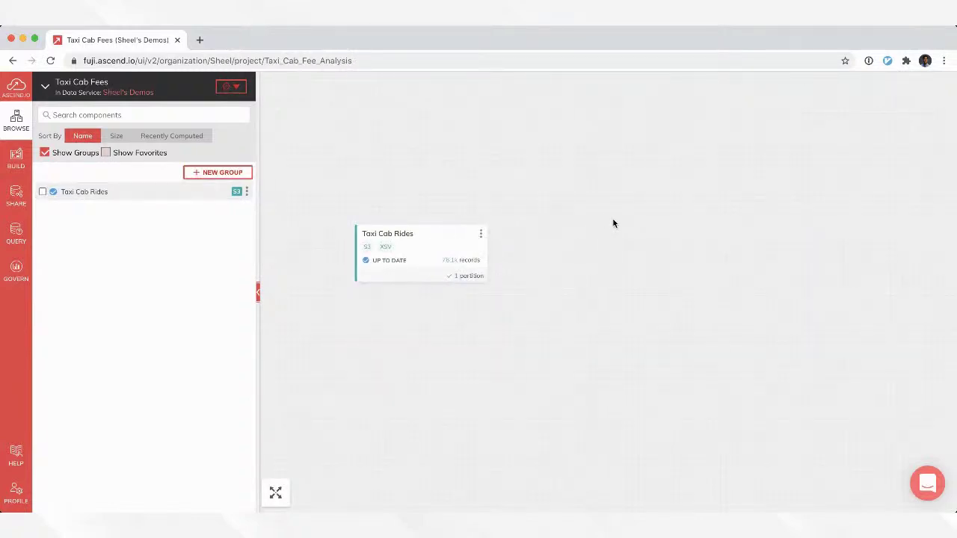
# - Query the Taxi Cab Rides component with SELECT * FROM Taxi_Cab_Rides LIMIT 100 and check the lpep_pickup_datetime column's data type
pyautogui.moveTo(613, 231); pyautogui.dragTo(594, 236)
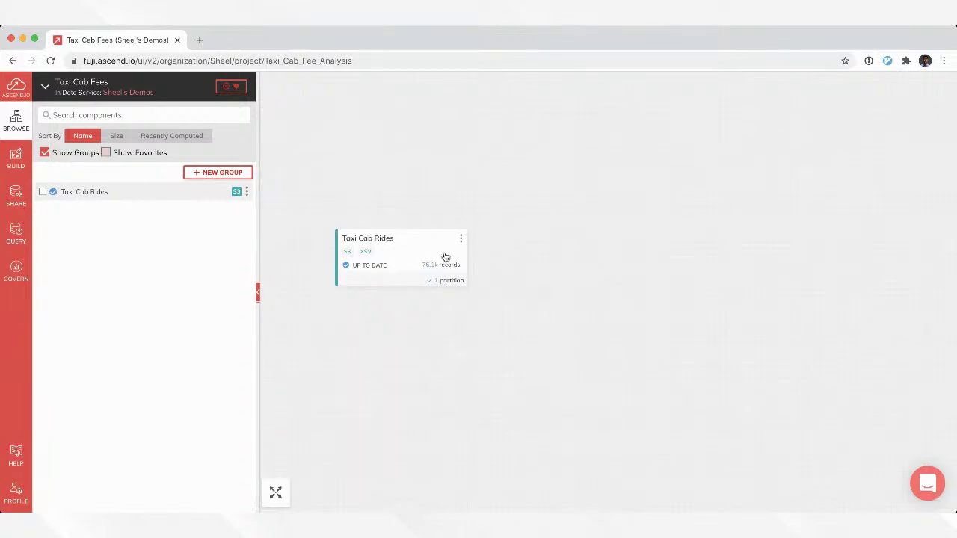
pyautogui.rightClick(417, 250)
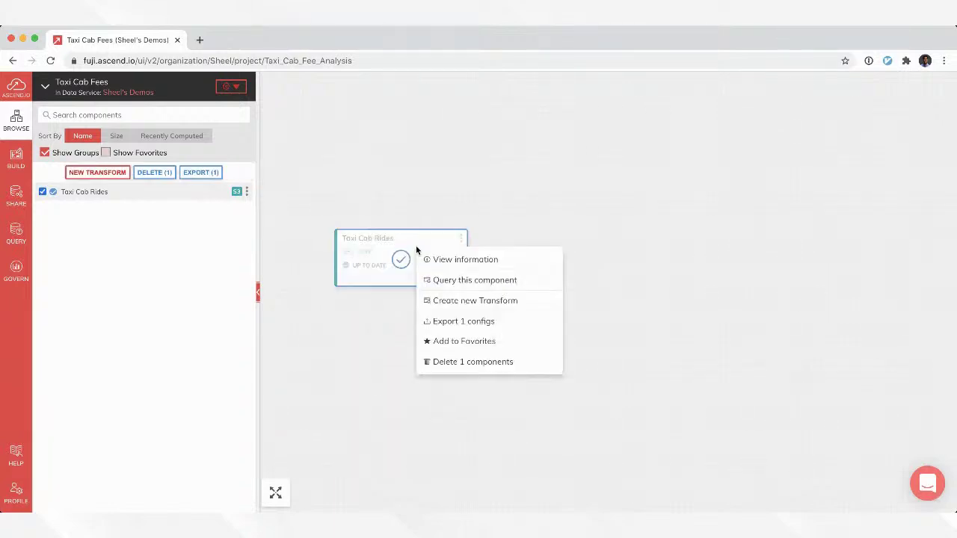
pyautogui.click(475, 281)
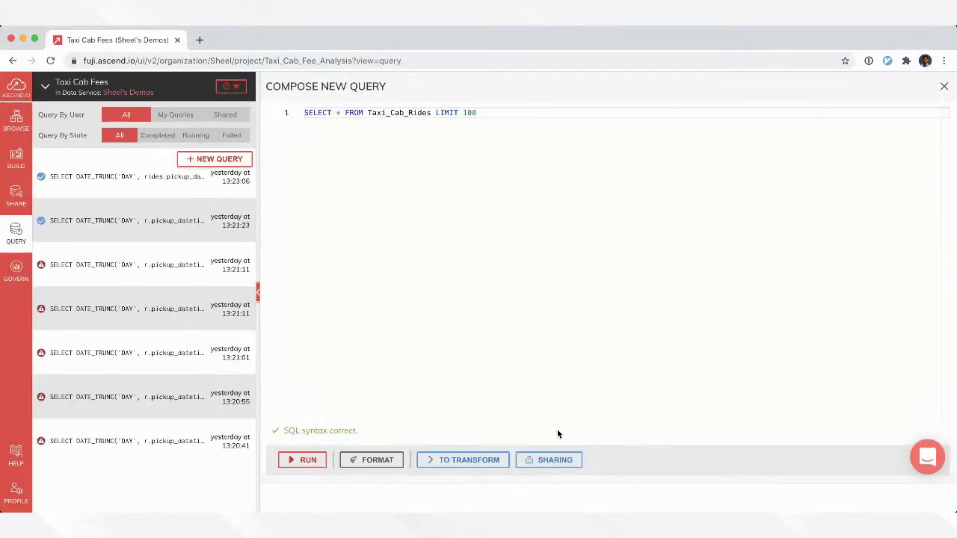
pyautogui.click(312, 460)
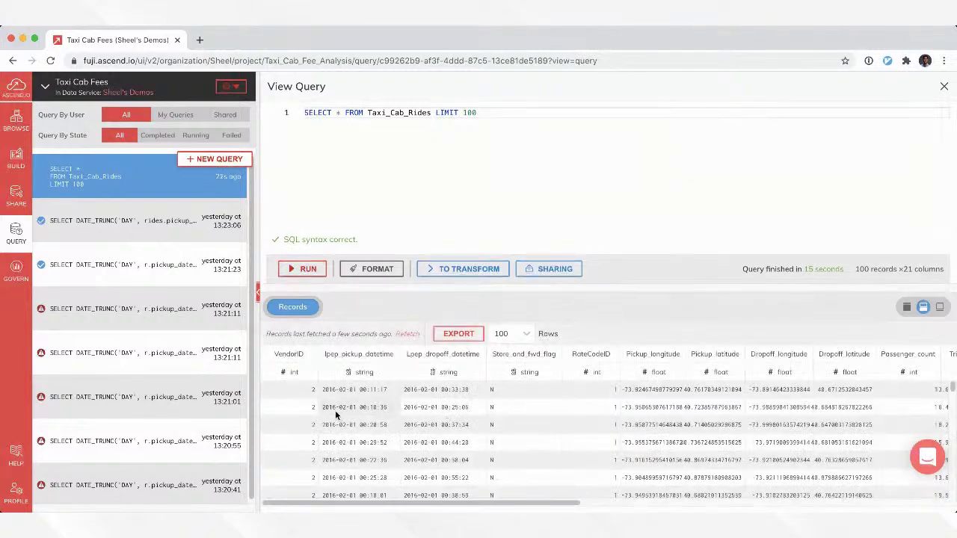
pyautogui.moveTo(419, 504)
pyautogui.mouseDown()
pyautogui.moveTo(448, 503)
pyautogui.moveTo(406, 504)
pyautogui.mouseUp()
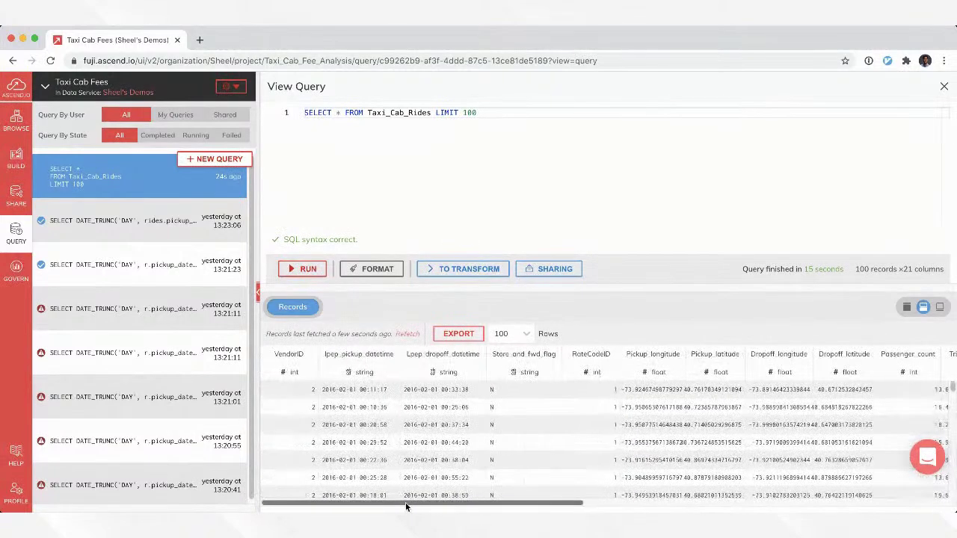
pyautogui.doubleClick(352, 354)
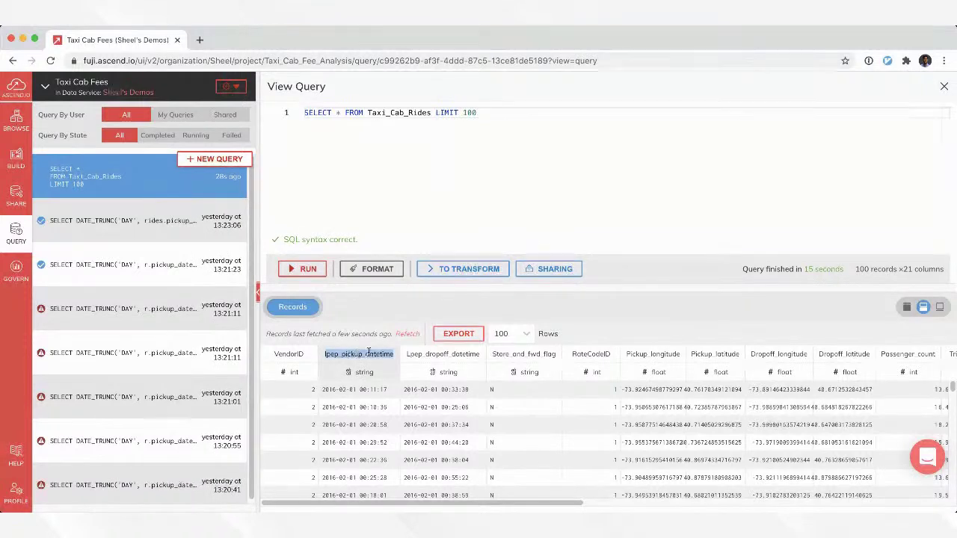
pyautogui.doubleClick(364, 372)
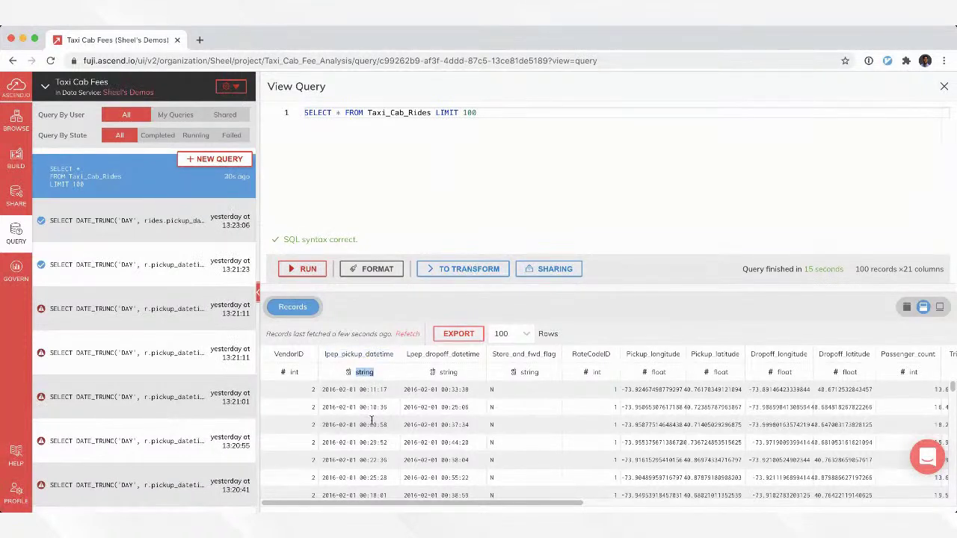
# - Replace the asterisk in the query with a TO_TIMESTAMP call on its own line between SELECT and FROM
pyautogui.click(337, 112)
pyautogui.press('Delete')
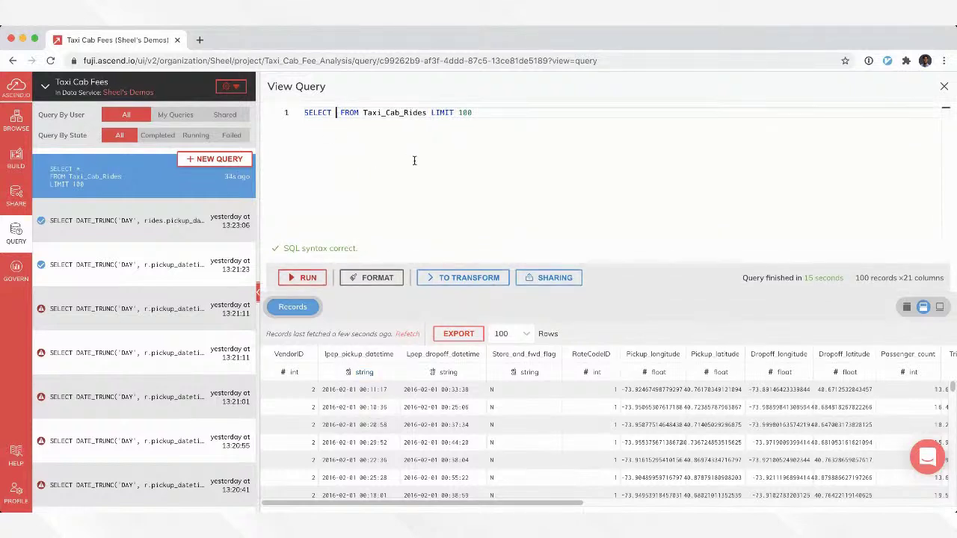
pyautogui.press('Return')
pyautogui.press('Up')
pyautogui.press('End')
pyautogui.press('Return')
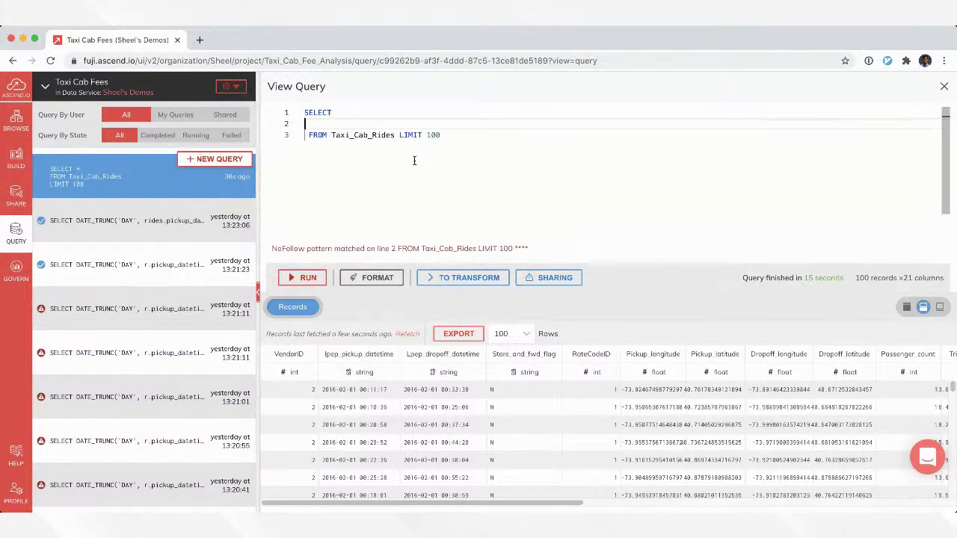
pyautogui.write('TO_TIME')
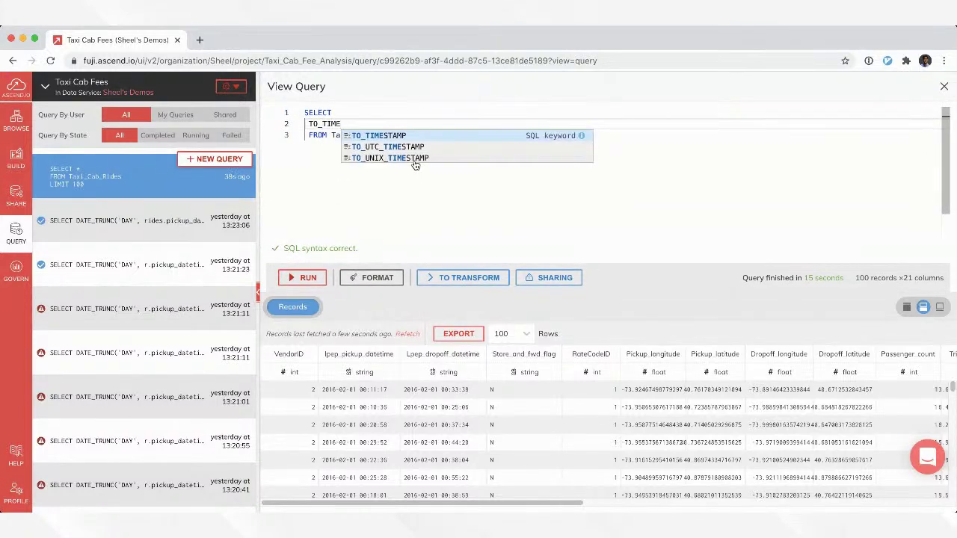
pyautogui.press('Return')
pyautogui.write('(lpe')
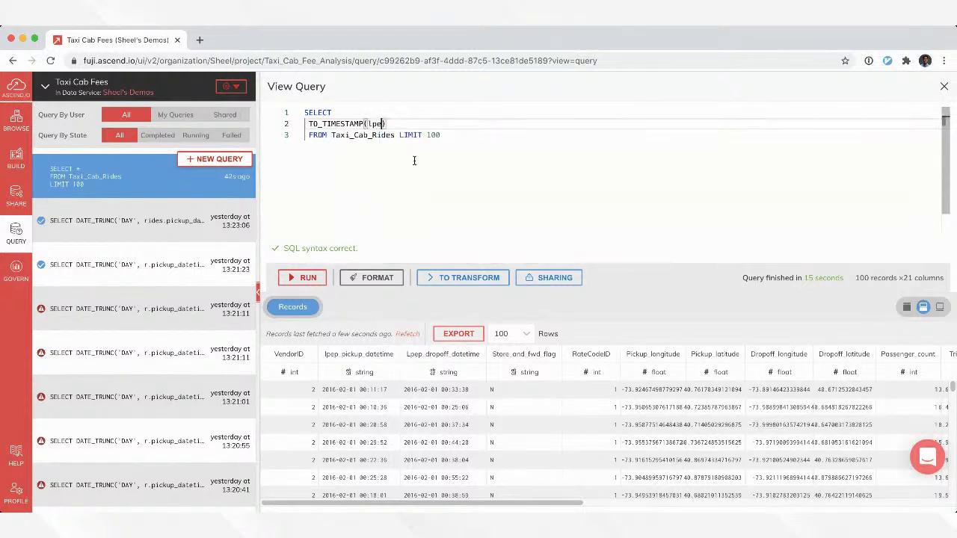
# - Alias the Taxi_Cab_Rides table as r and put the LIMIT 100 clause on its own line
pyautogui.press('Down')
pyautogui.press('Right')
pyautogui.press('Right')
pyautogui.press('Right')
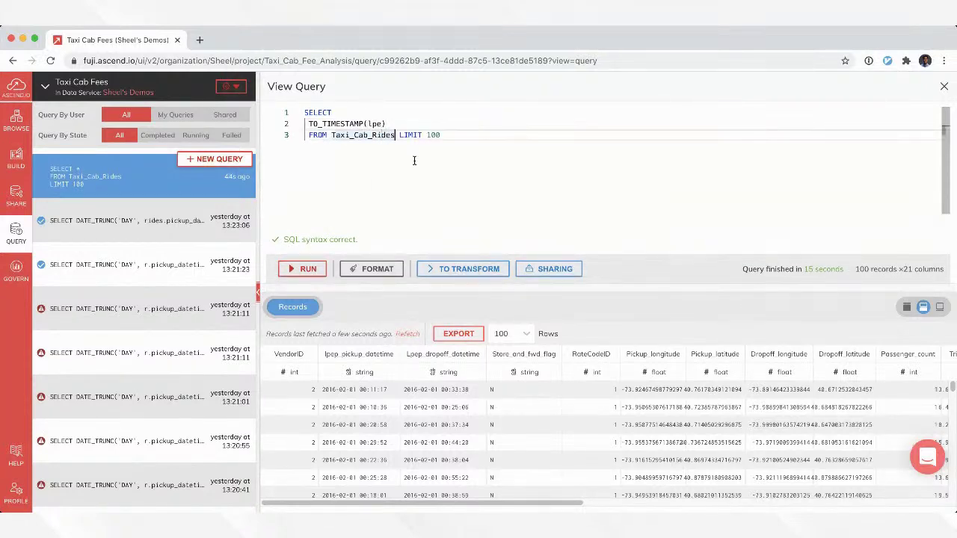
pyautogui.write('as r')
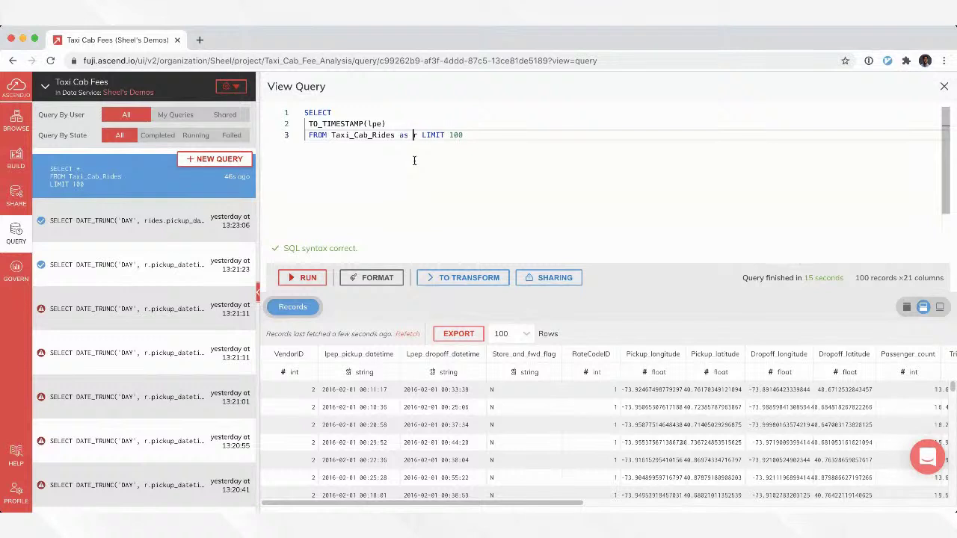
pyautogui.press('Return')
# - Set the argument of the TO_TIMESTAMP call to r.lpep_pickup_datetime
pyautogui.press('Up')
pyautogui.press('Up')
pyautogui.press('End')
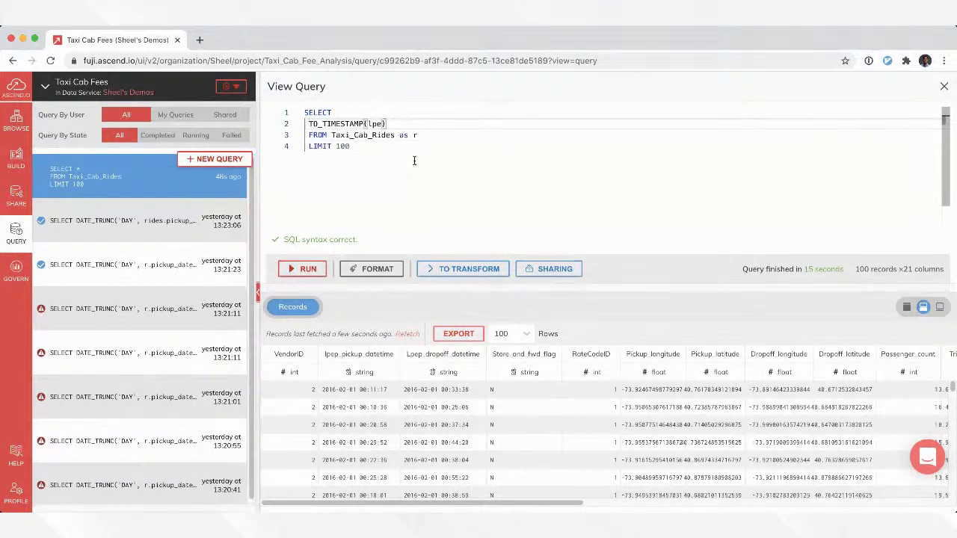
pyautogui.press('Left')
pyautogui.press('BackSpace')
pyautogui.press('BackSpace')
pyautogui.press('BackSpace')
pyautogui.write('r.l')
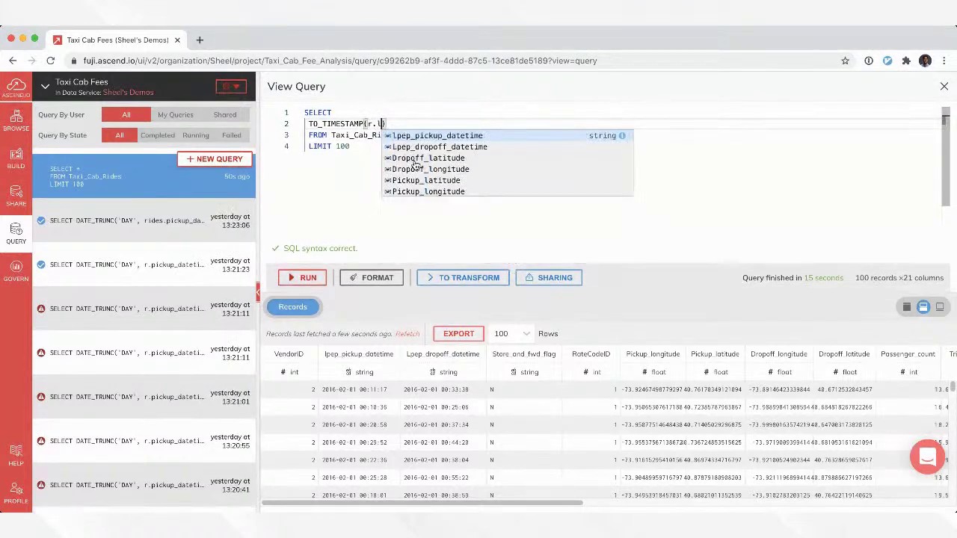
pyautogui.press('Return')
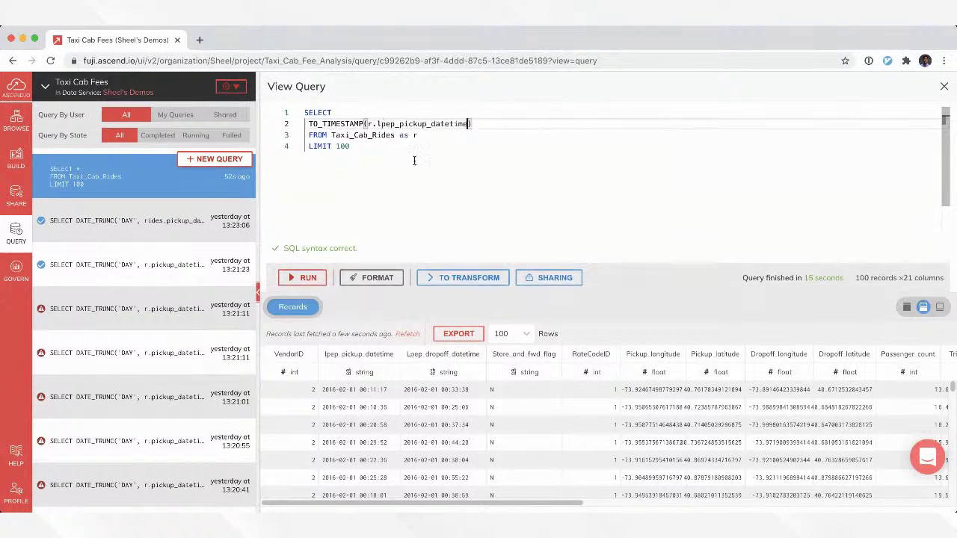
# - Alias the TO_TIMESTAMP expression as pickup_datetime
pyautogui.press('End')
pyautogui.write('as pi')
pyautogui.write('ckup_dat')
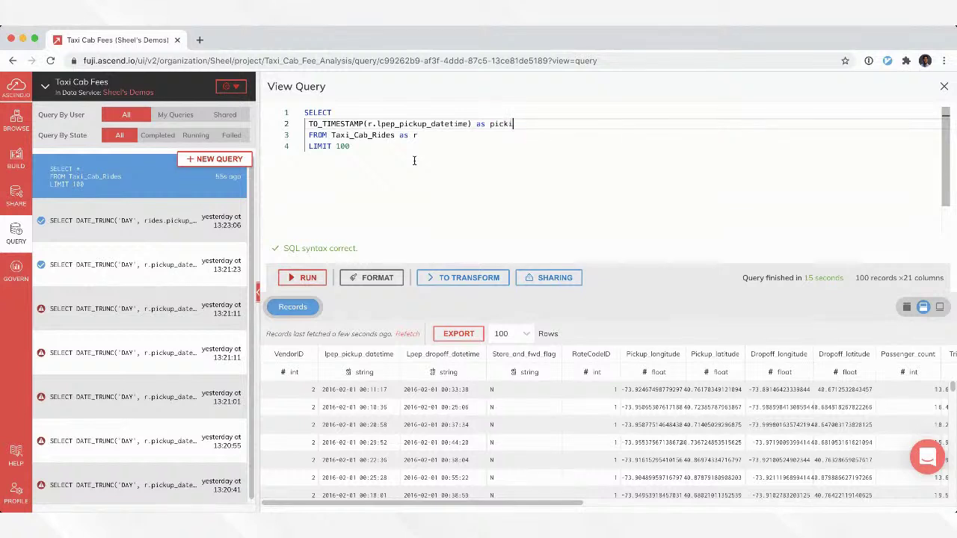
pyautogui.write('etime')
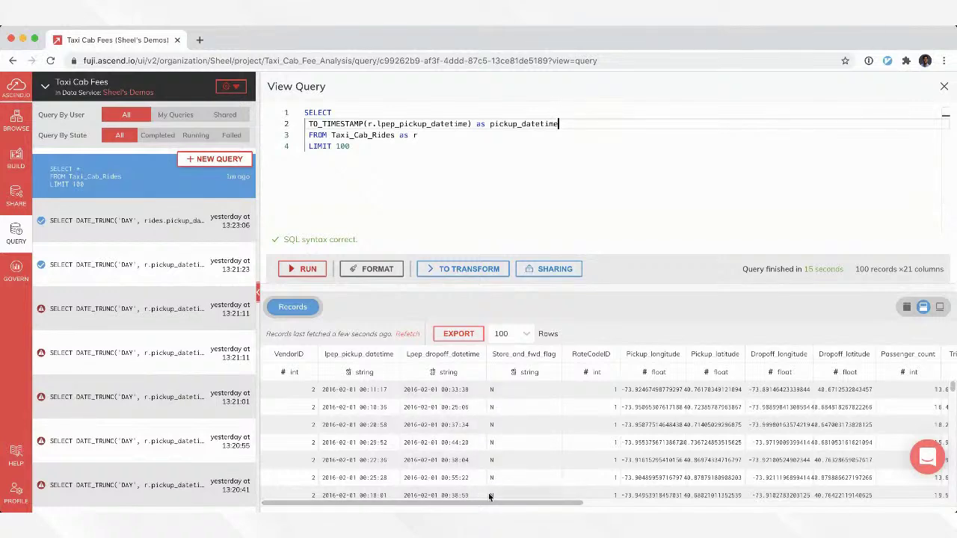
# - Locate the Extra column in the results and add r.Extra as total_fees on a new line above FROM
pyautogui.moveTo(478, 507); pyautogui.dragTo(727, 509)
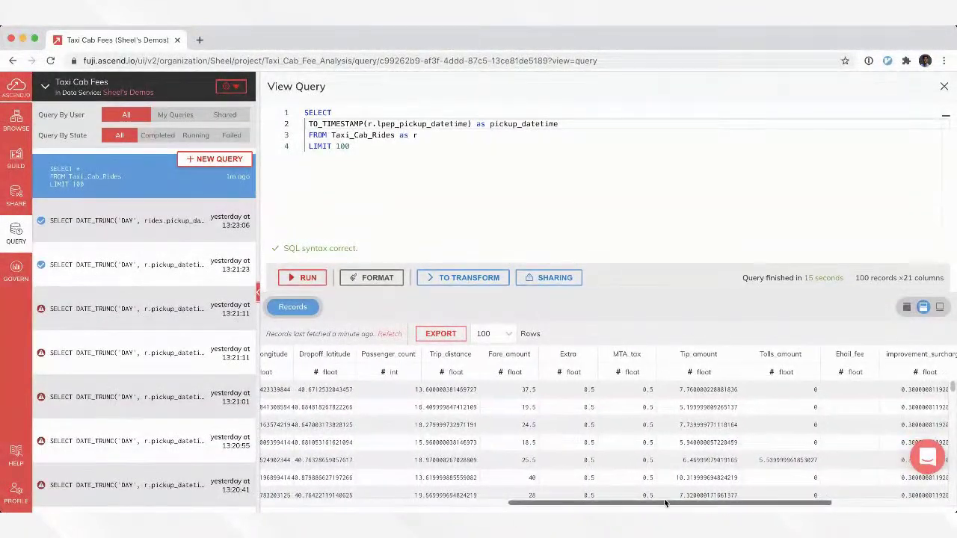
pyautogui.doubleClick(569, 354)
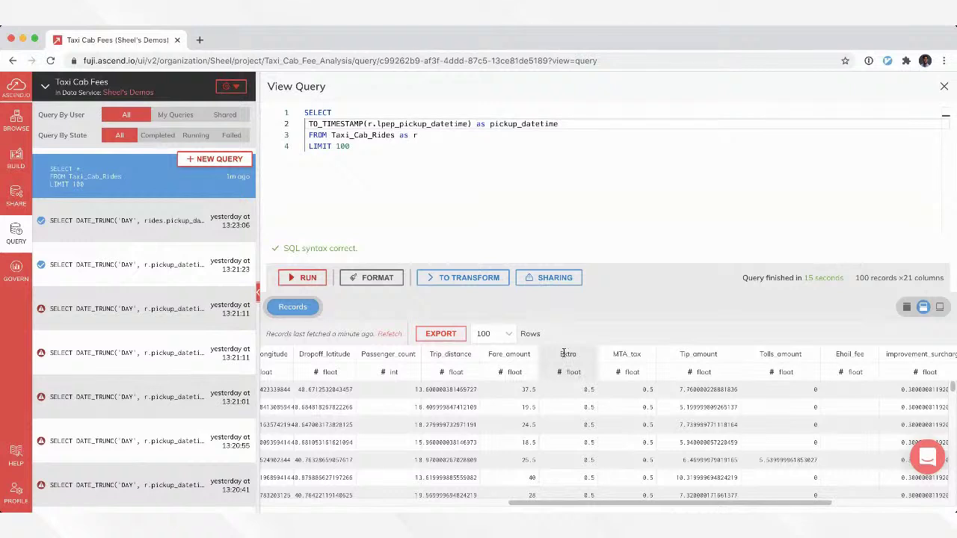
pyautogui.click(575, 401)
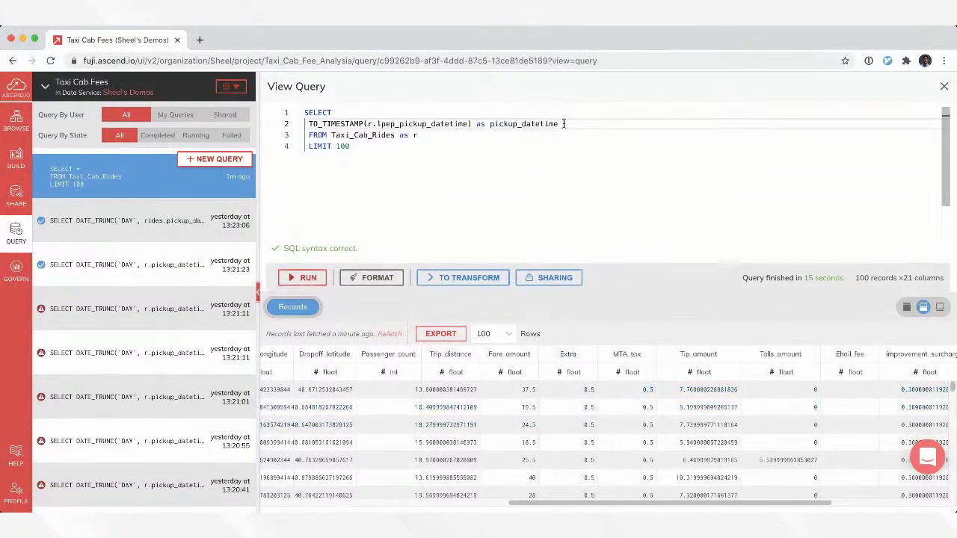
pyautogui.press('Return')
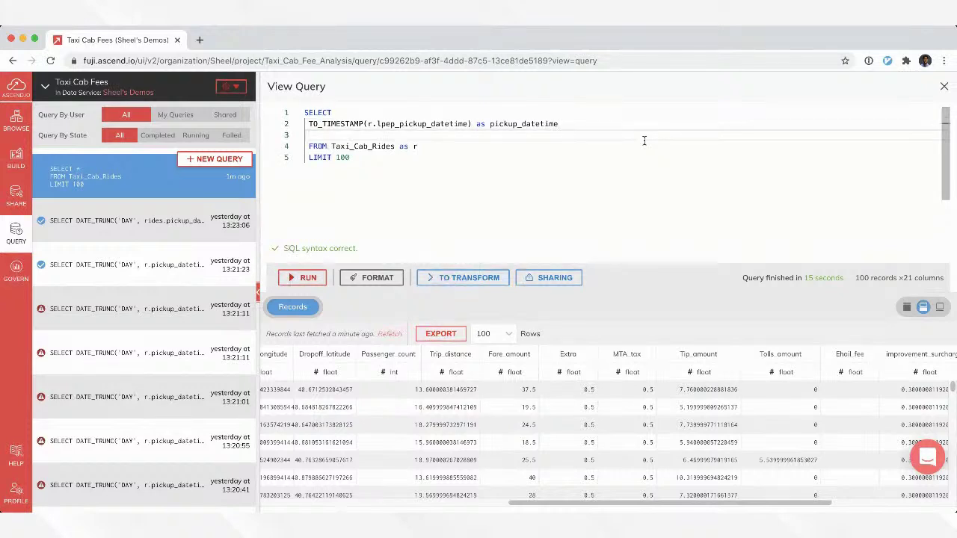
pyautogui.write('EX')
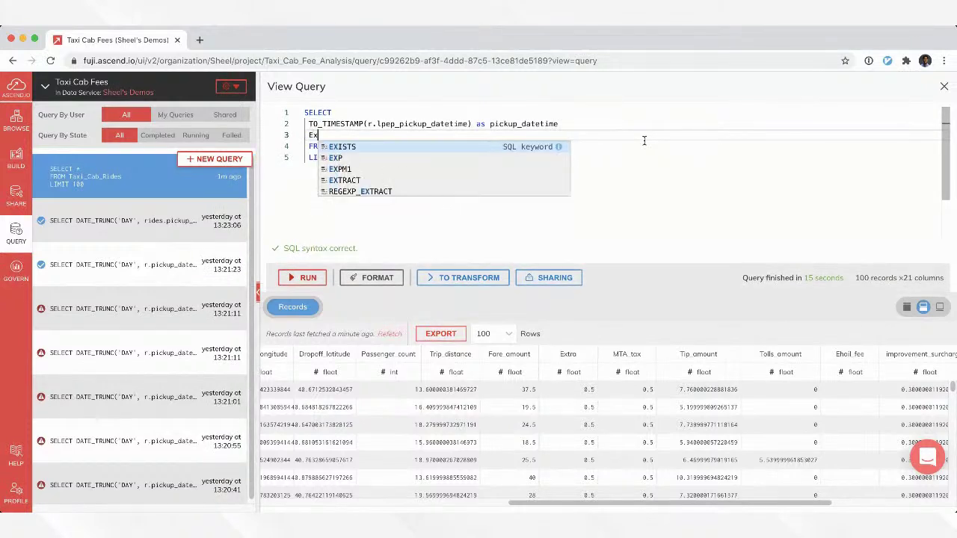
pyautogui.press('BackSpace')
pyautogui.press('BackSpace')
pyautogui.write('r.')
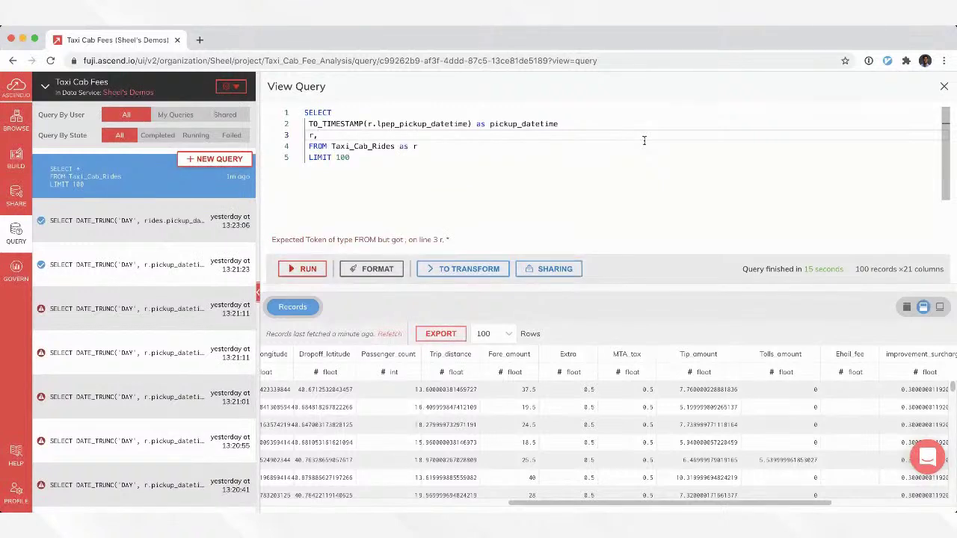
pyautogui.write('Extra')
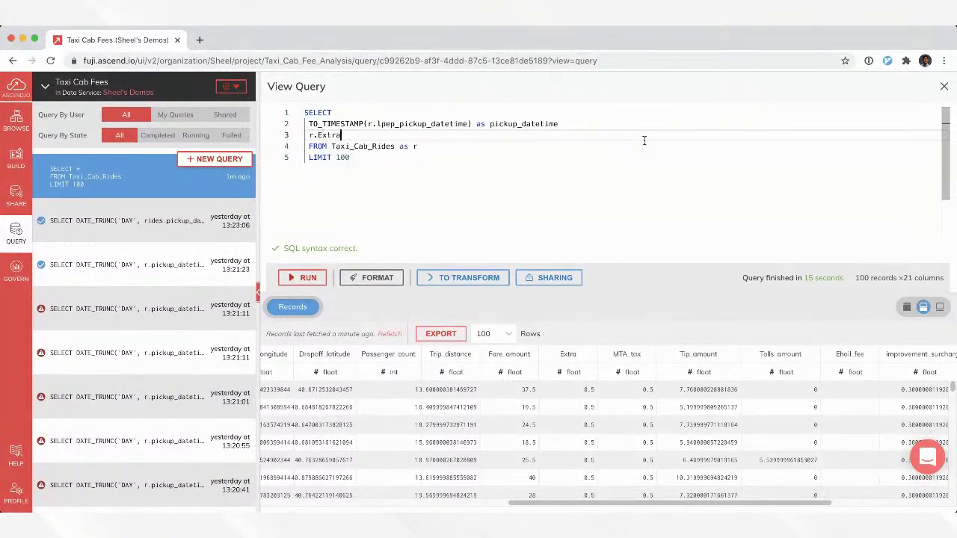
pyautogui.write(' as total_fees,')
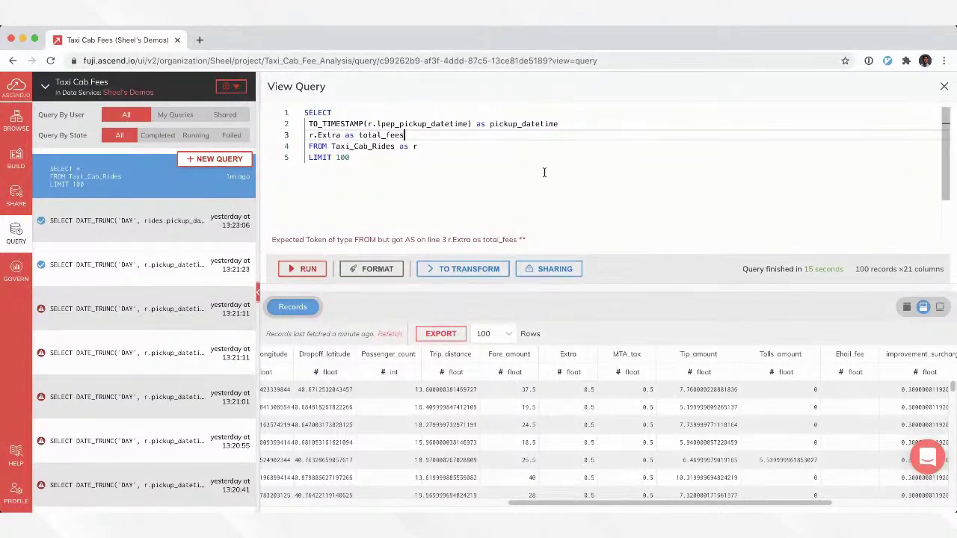
# - Add the missing comma after pickup_datetime and run the updated query
pyautogui.click(567, 129)
pyautogui.write(',')
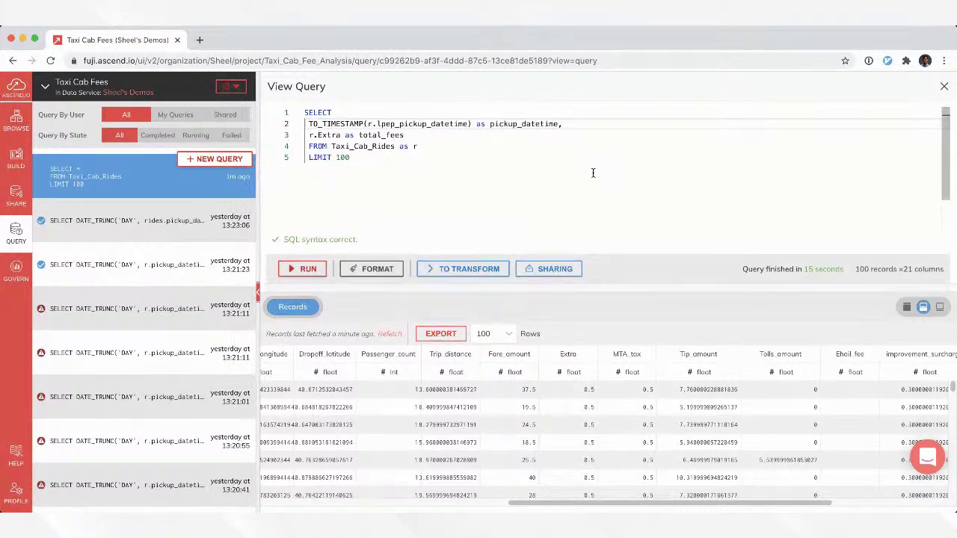
pyautogui.press('super+Return')
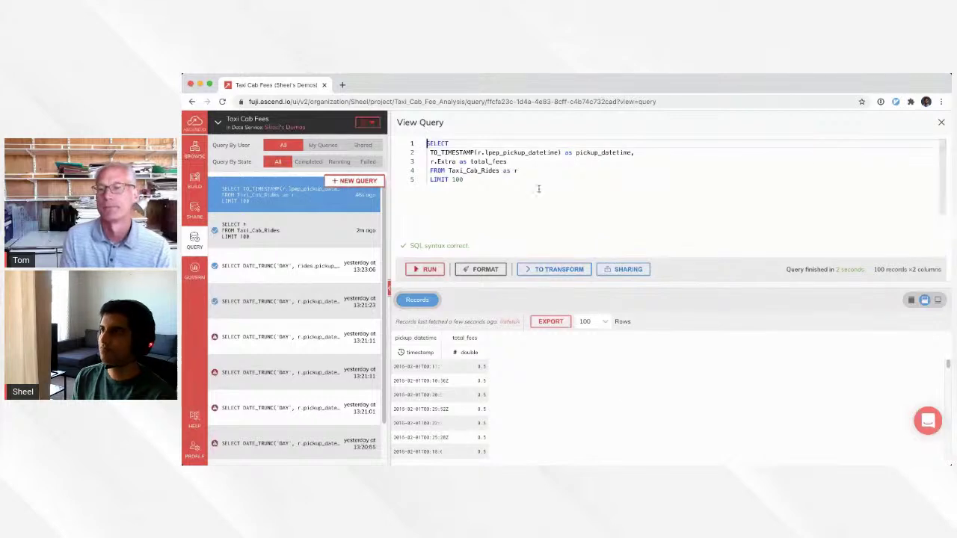
pyautogui.click(537, 160)
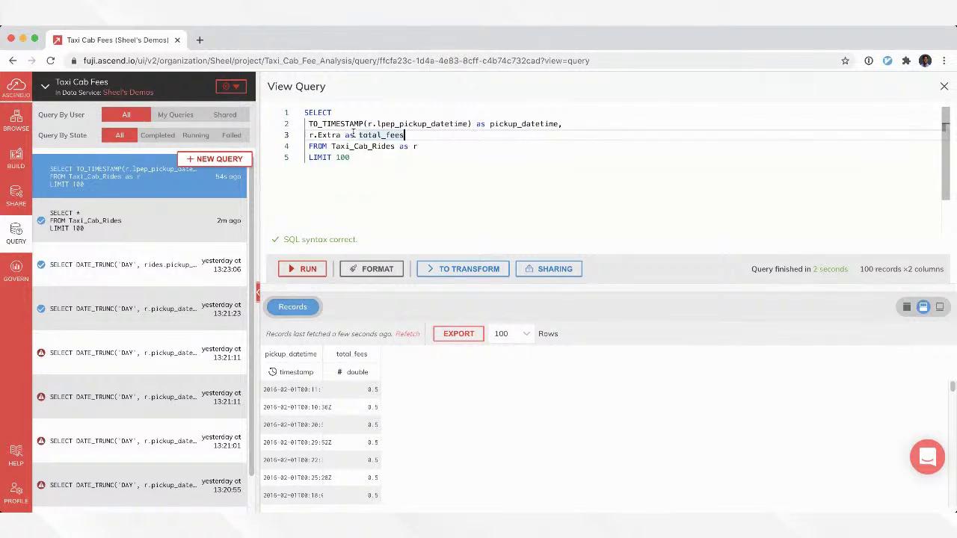
# - Add r.Total_amount as total_amount on a new line after the total_fees column in the query
pyautogui.write(',')
pyautogui.press('Return')
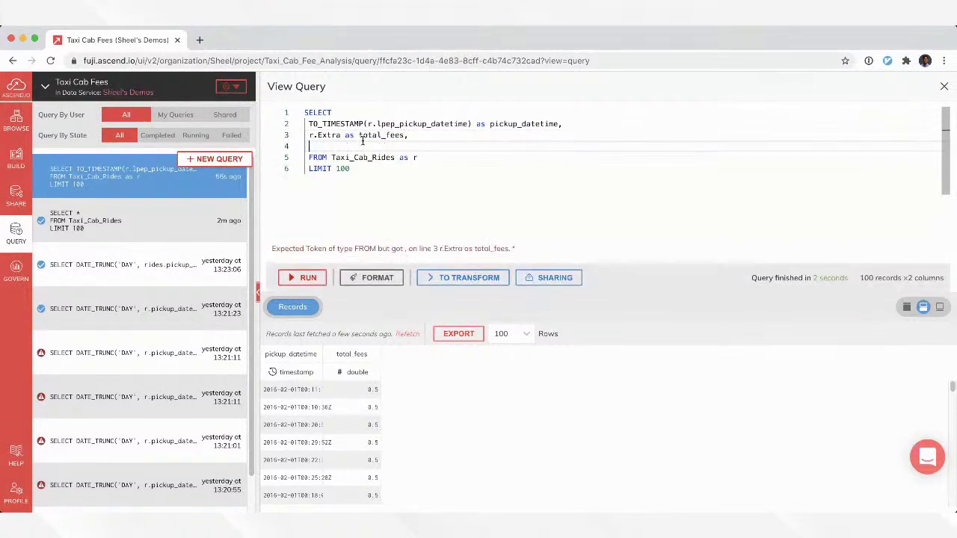
pyautogui.write('r.am')
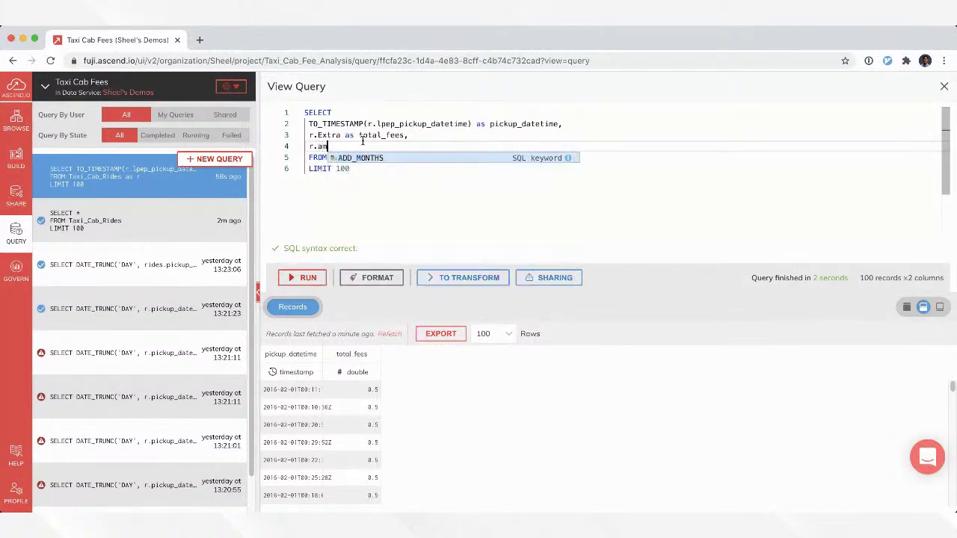
pyautogui.press('Escape')
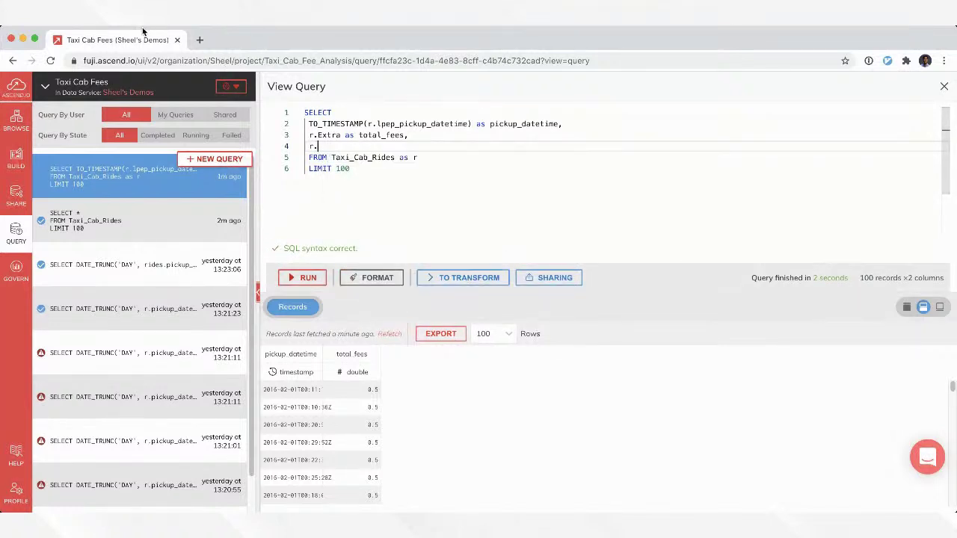
pyautogui.write('Tota')
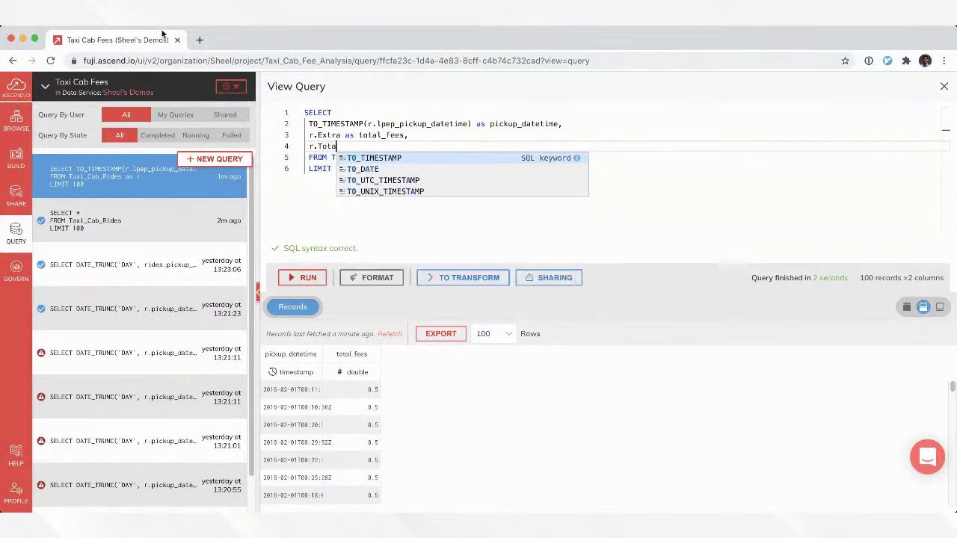
pyautogui.write('l_amount as total_amount')
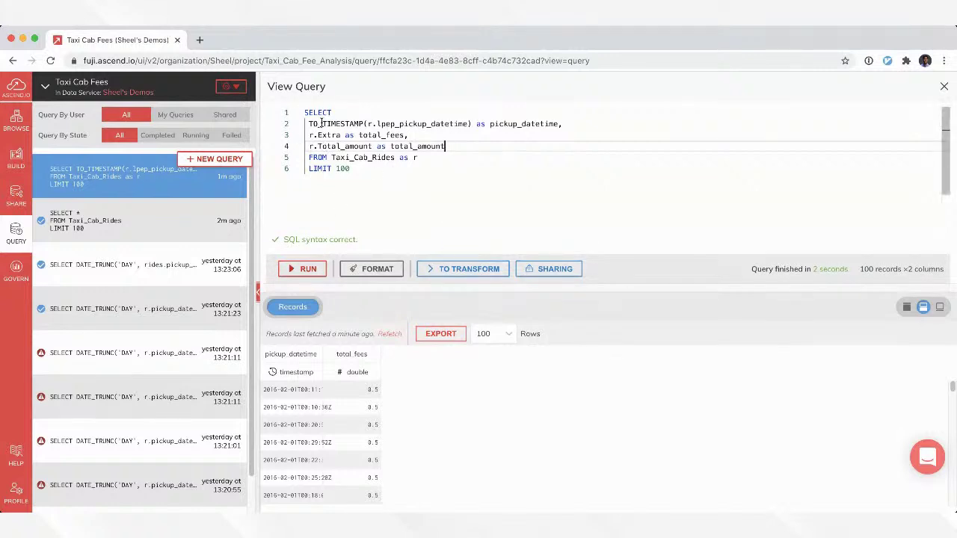
# - Remove the LIMIT 100 line from the end of the query
pyautogui.moveTo(365, 169); pyautogui.dragTo(307, 168)
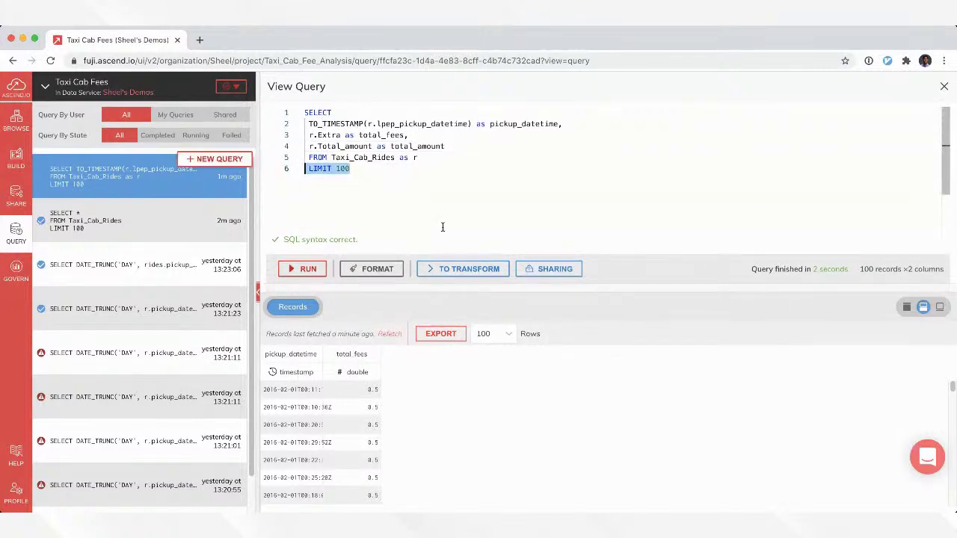
pyautogui.press('BackSpace')
pyautogui.press('BackSpace')
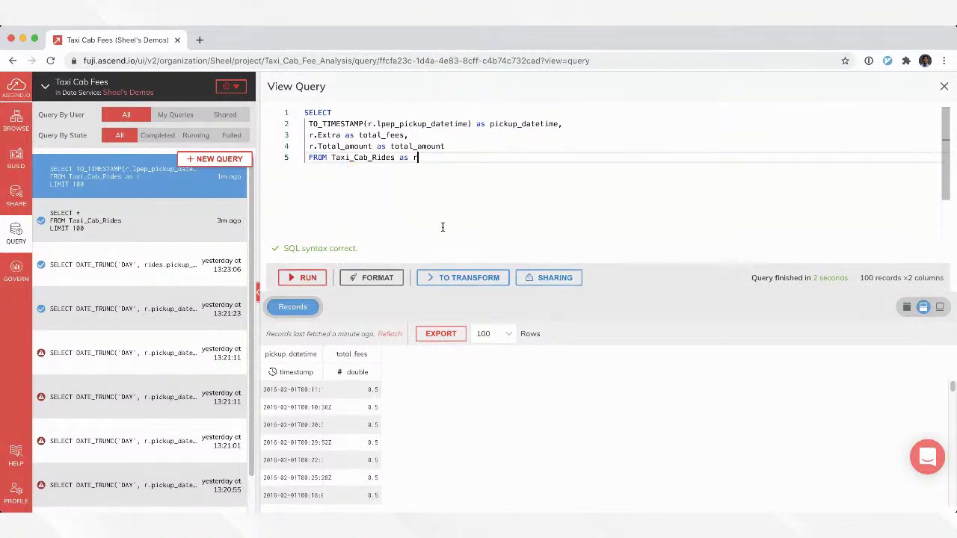
# - Convert the query to a transform named Clean Taxi Cab Data and create it
pyautogui.click(464, 273)
pyautogui.click(335, 133)
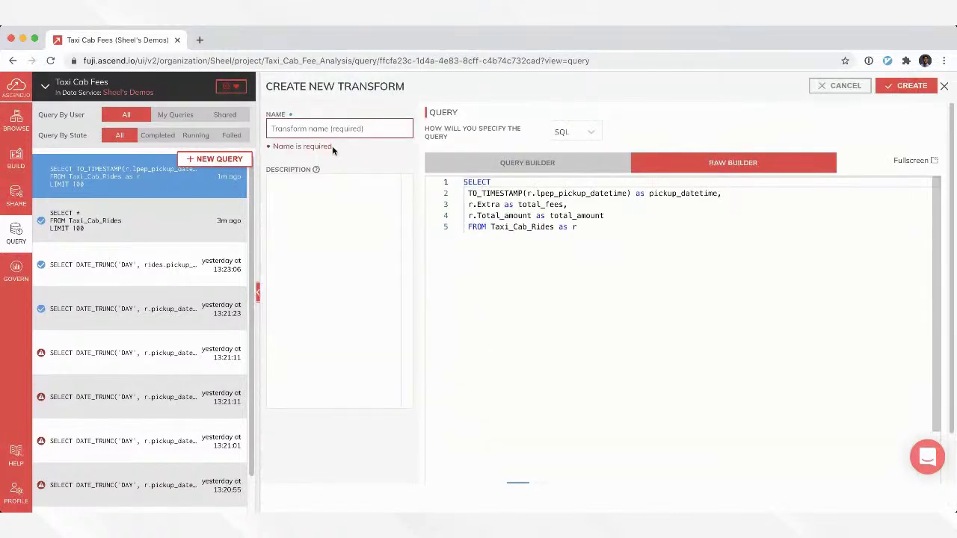
pyautogui.write('Fees by Day')
pyautogui.write('Clean Taxi Cab Data')
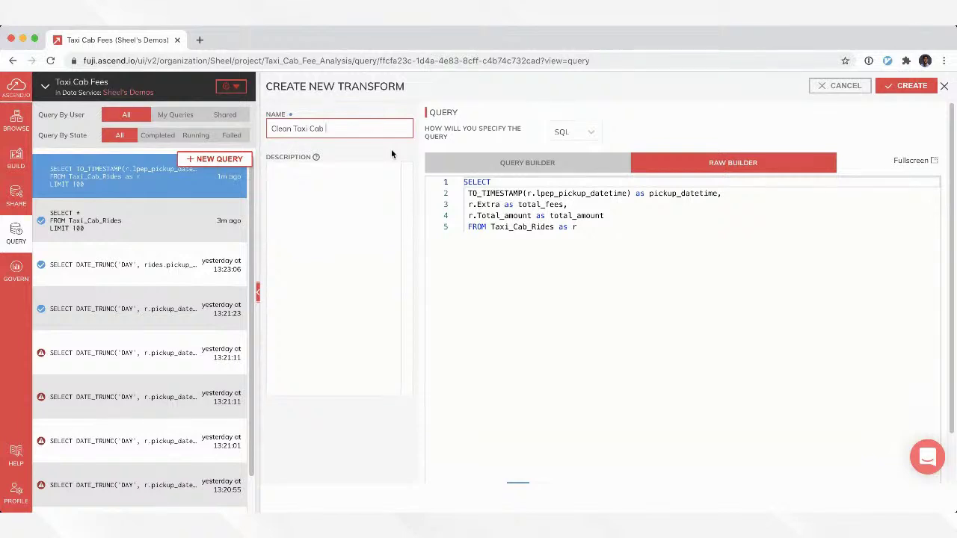
pyautogui.click(911, 91)
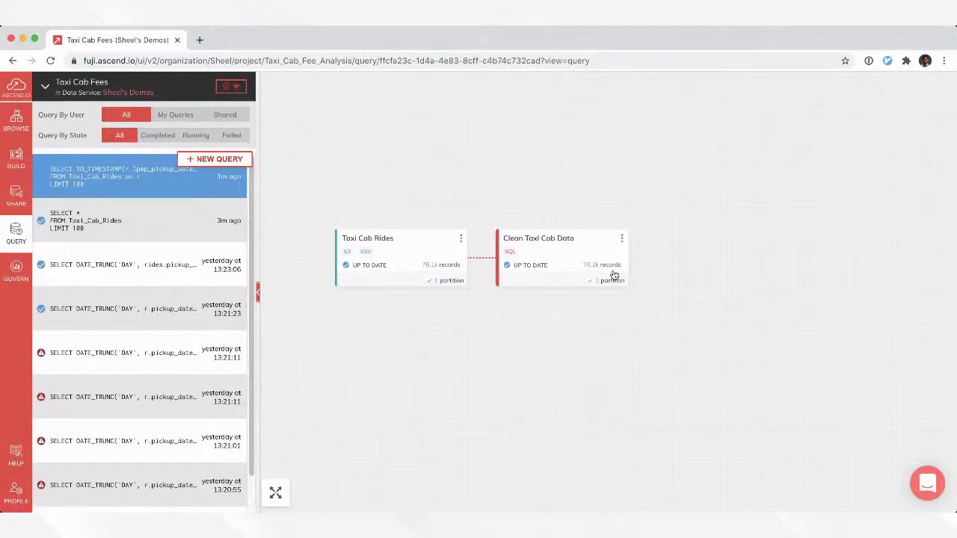
# - Start a new transform from the Clean Taxi Cab Data component and name it Fees by Day
pyautogui.moveTo(626, 321); pyautogui.dragTo(611, 316)
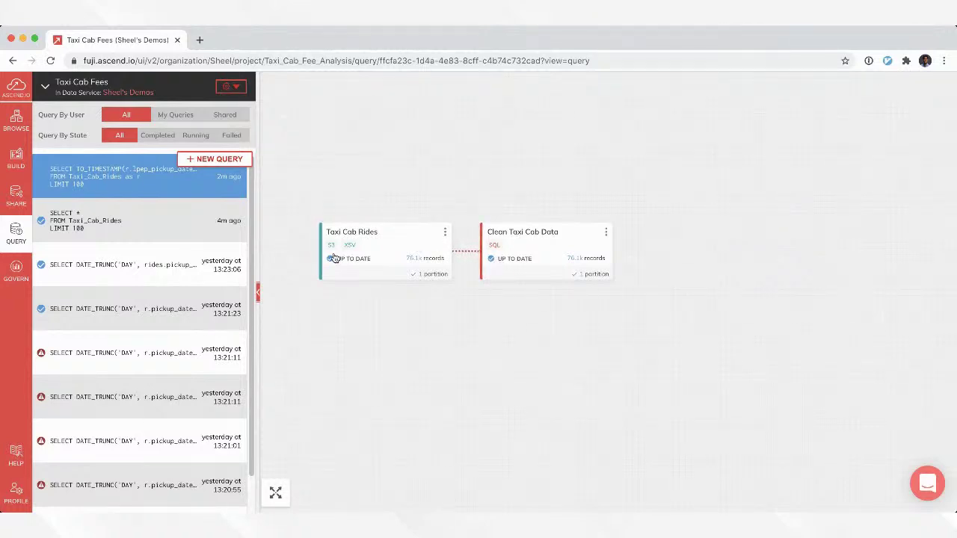
pyautogui.click(578, 349)
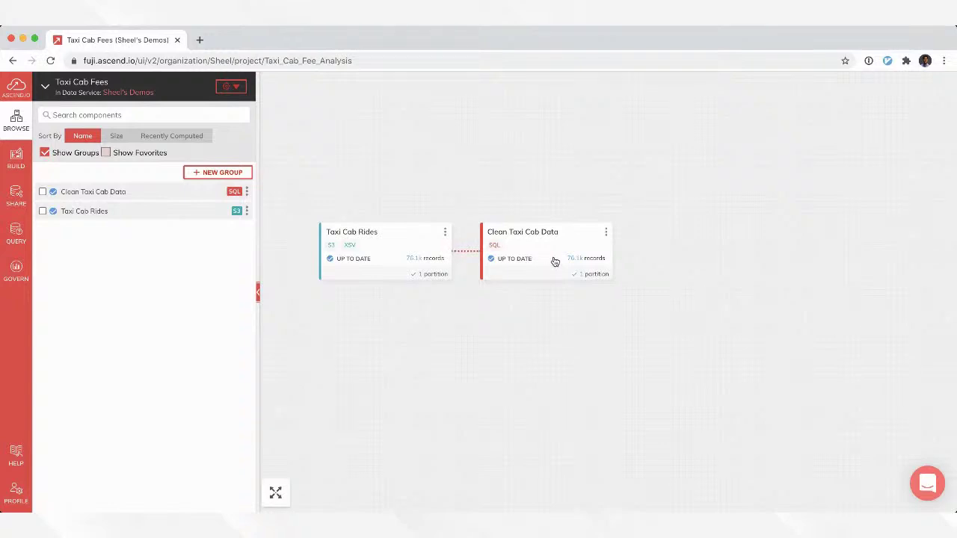
pyautogui.rightClick(586, 258)
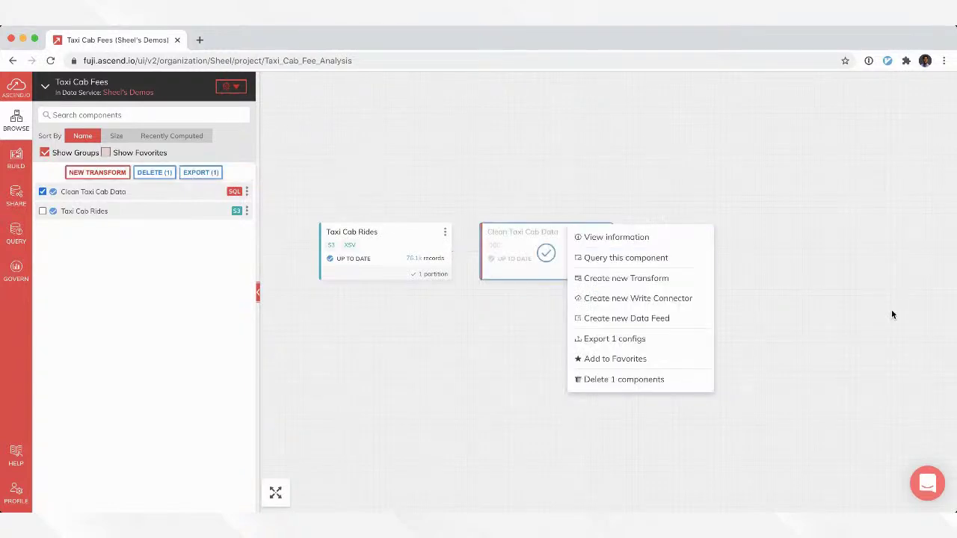
pyautogui.click(678, 283)
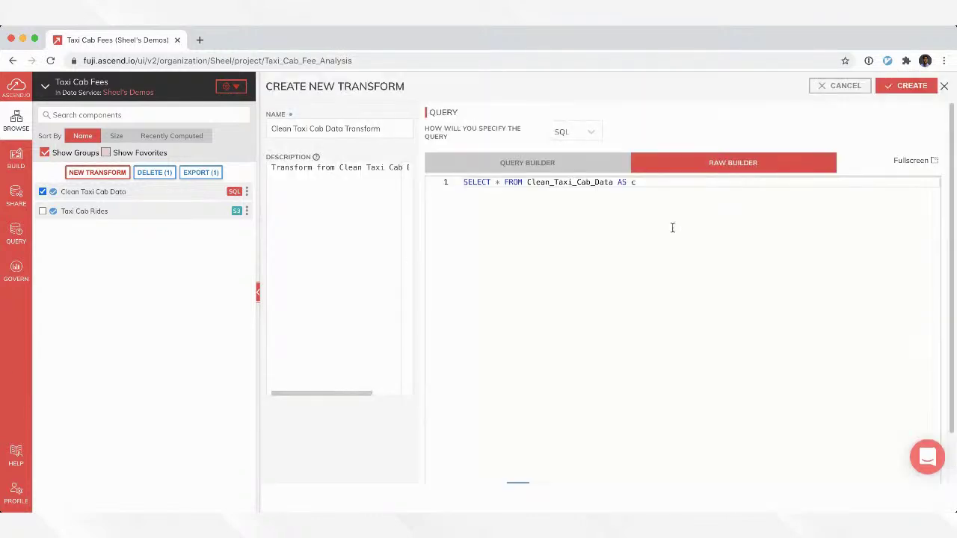
pyautogui.click(316, 129)
pyautogui.tripleClick(326, 131)
pyautogui.write('Fees by Day')
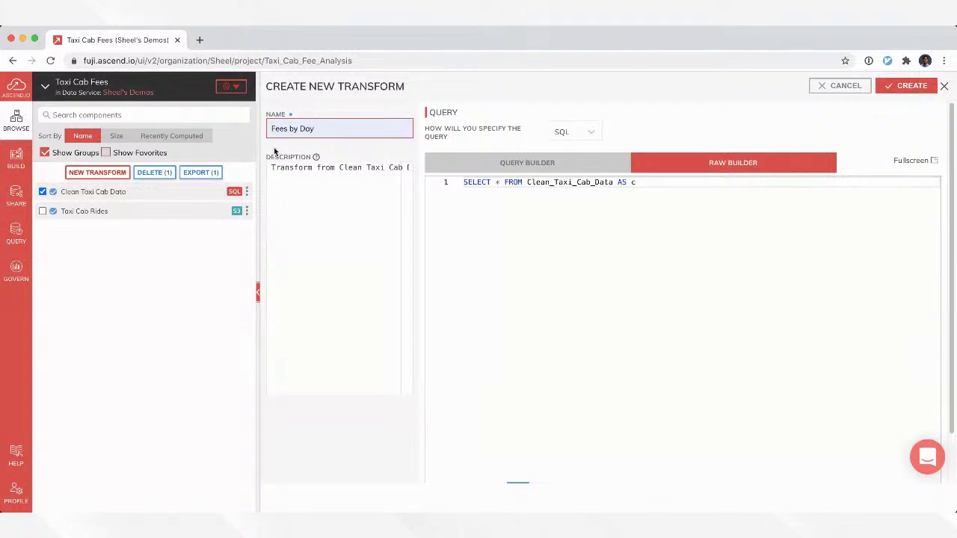
pyautogui.moveTo(301, 167); pyautogui.dragTo(404, 168)
pyautogui.click(376, 192)
pyautogui.hotkey('ctrl', 'a')
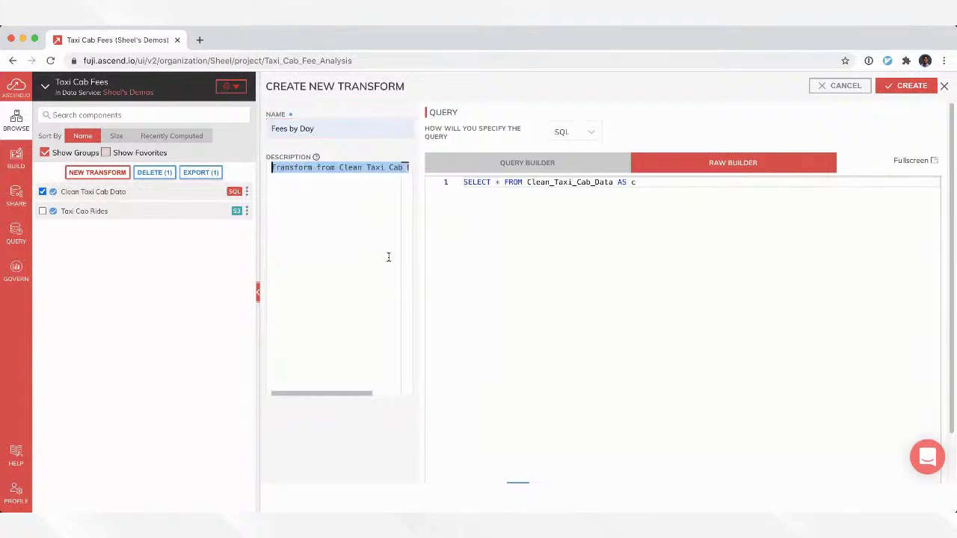
# - Replace the asterisk in the SELECT clause with DATE_TRUNC('DAY', c.pickup_datetime) and a trailing comma
pyautogui.click(688, 189)
pyautogui.click(502, 184)
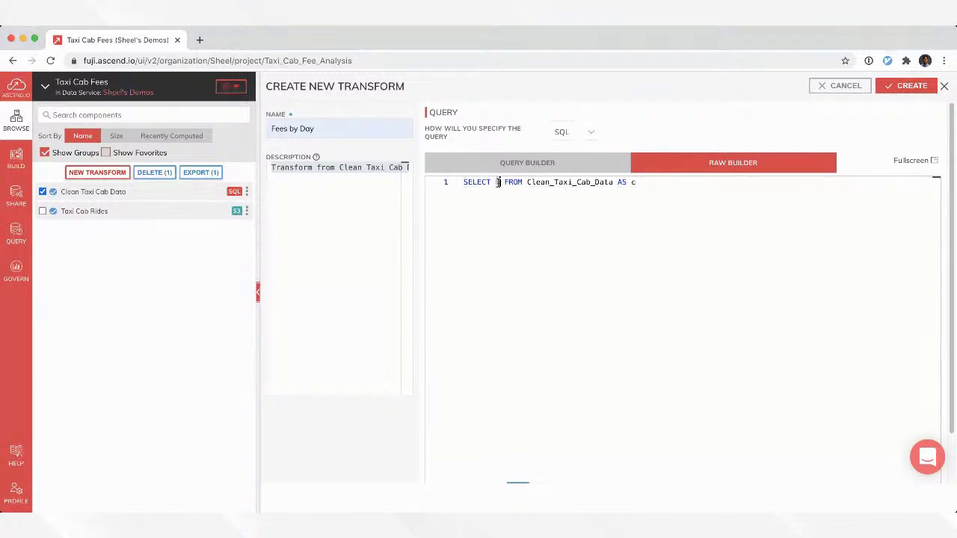
pyautogui.press('BackSpace')
pyautogui.write('DATE_TRUNC')
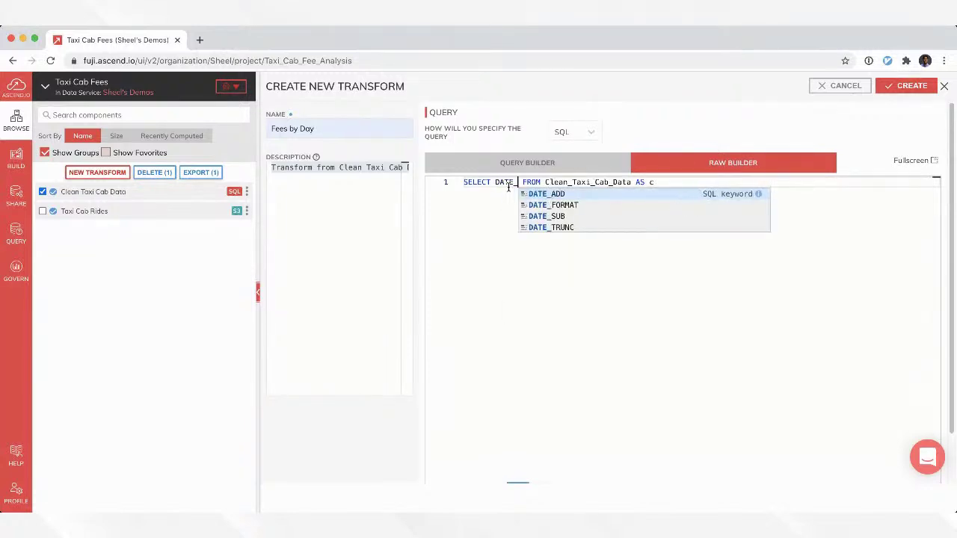
pyautogui.write("('DAY', c")
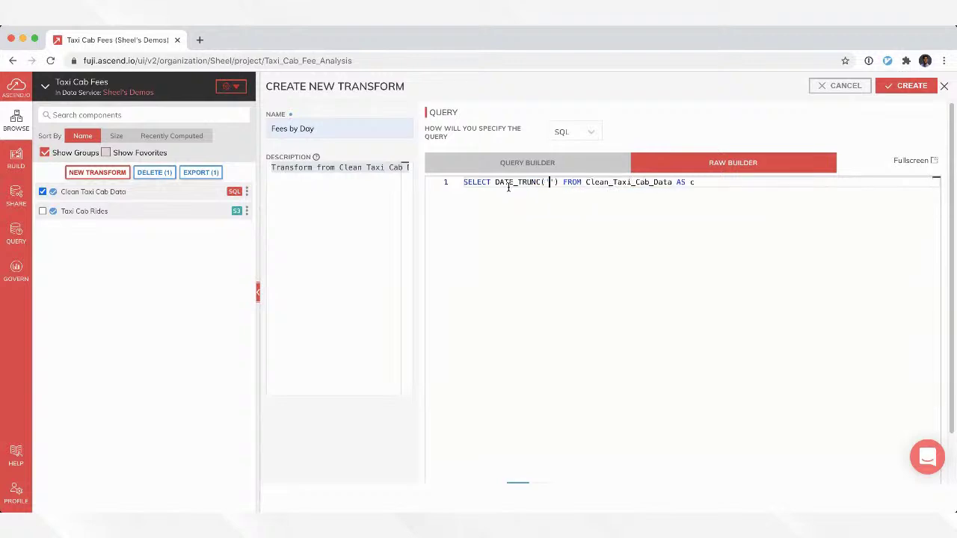
pyautogui.write('.')
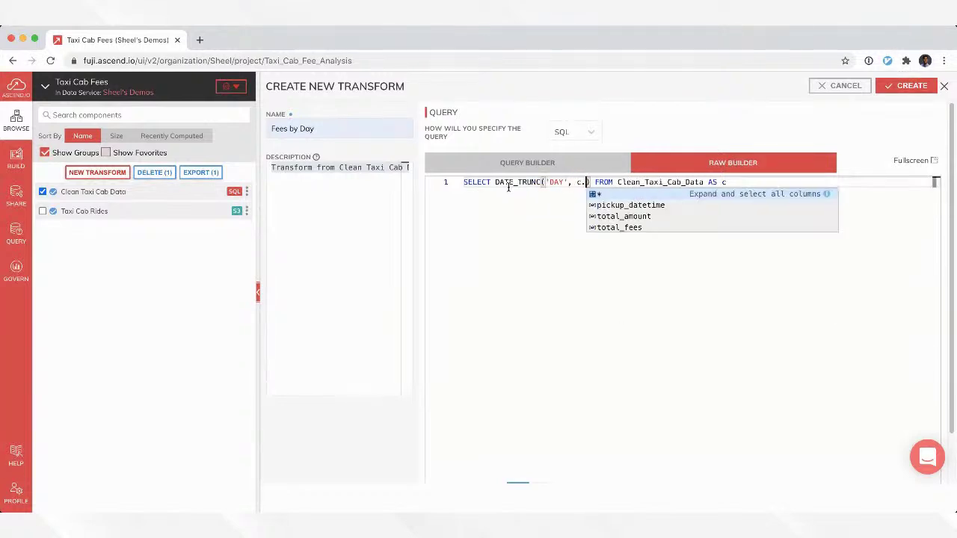
pyautogui.press('Down')
pyautogui.press('Return')
pyautogui.write(', ')
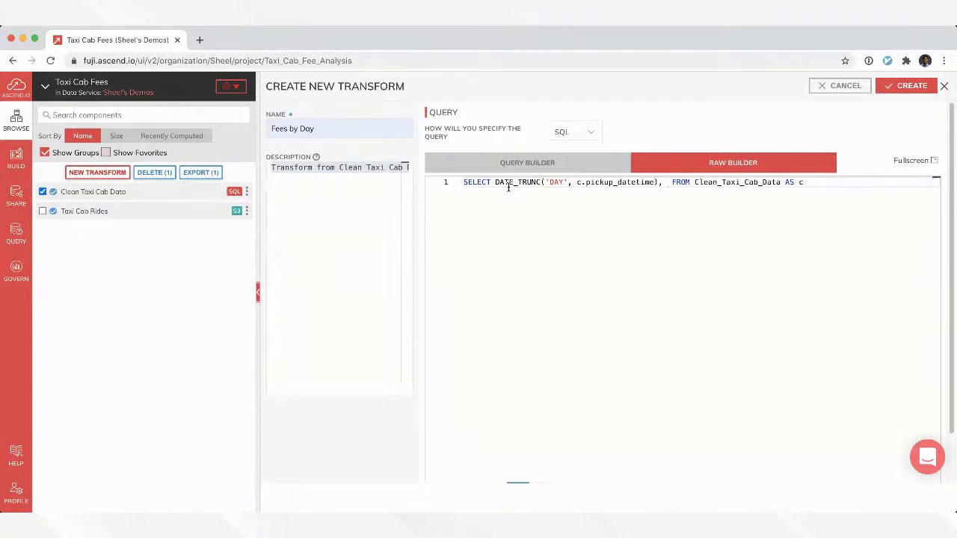
# - Add COUNT(*) as the second selected column and end the query with GROUP BY 1 ORDER BY 1
pyautogui.write('COUNT(*')
pyautogui.press('End')
pyautogui.write('GROUP')
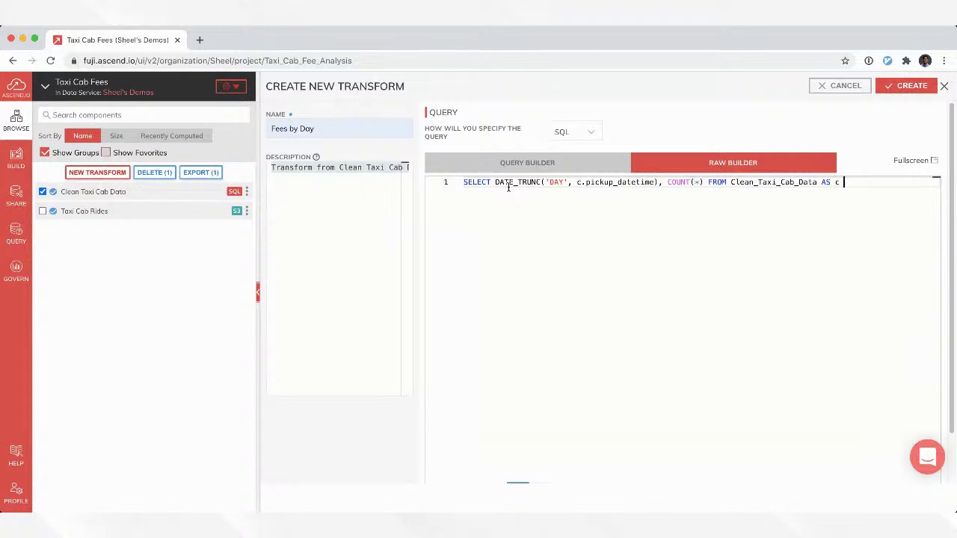
pyautogui.write(' BY 1 ORDER BY ')
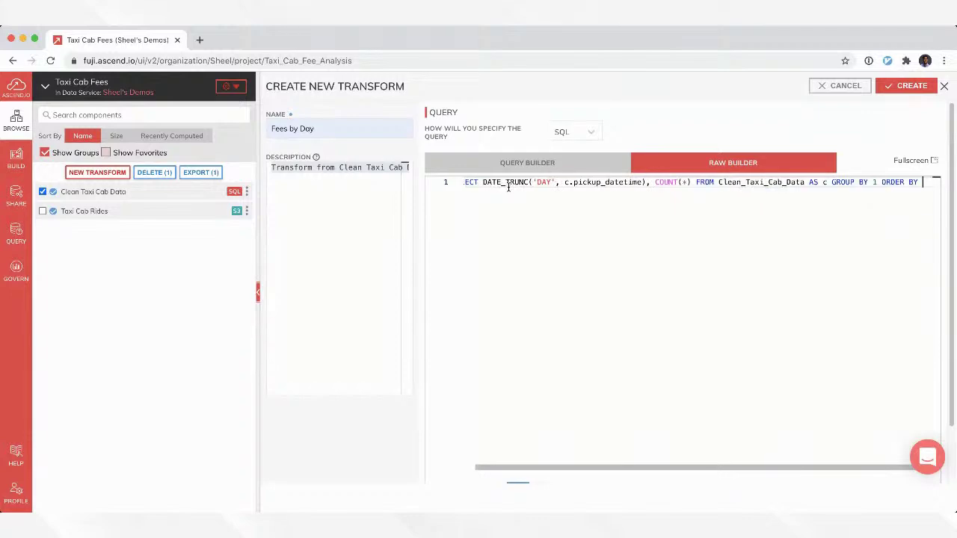
pyautogui.write('1')
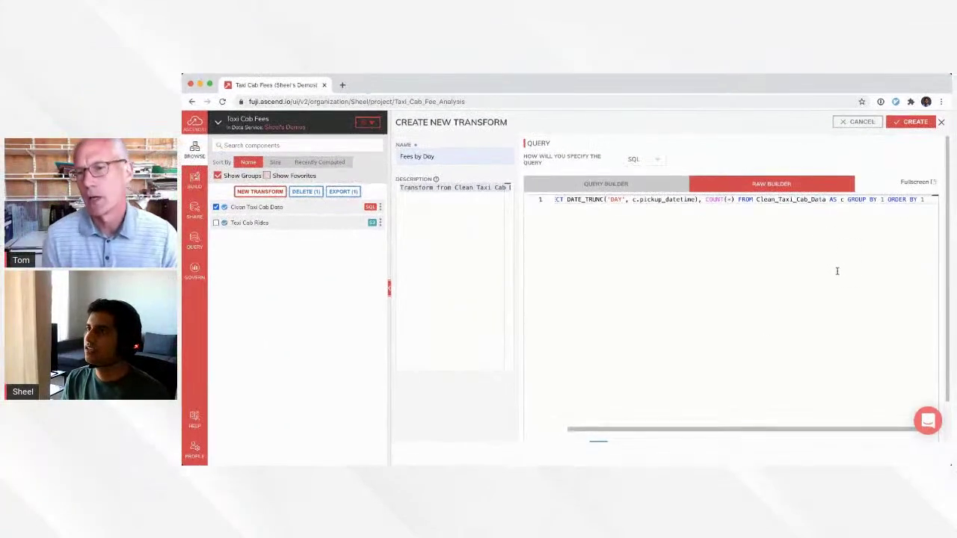
# - Check the full query and create the Fees by Day transform
pyautogui.hotkey('ctrl', 'a')
pyautogui.moveTo(769, 432); pyautogui.dragTo(710, 436)
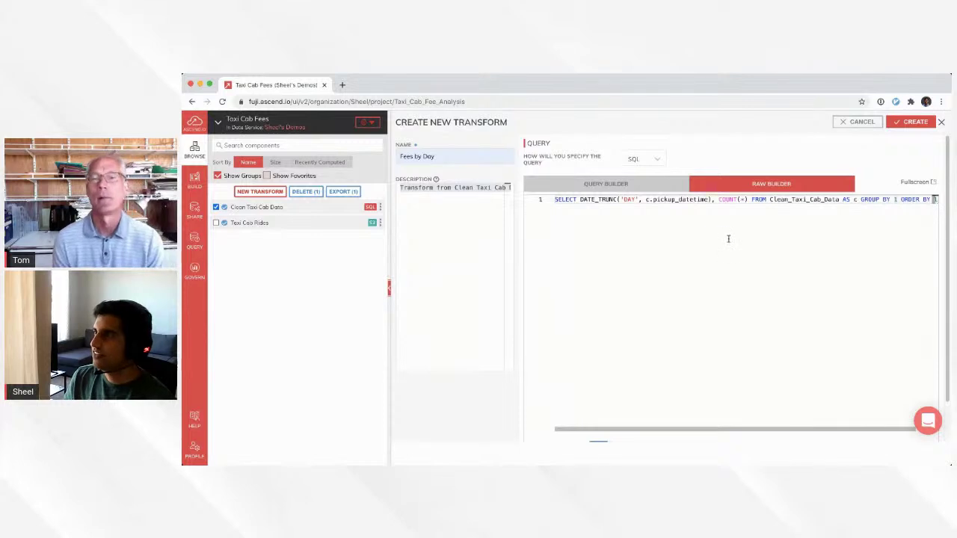
pyautogui.click(475, 158)
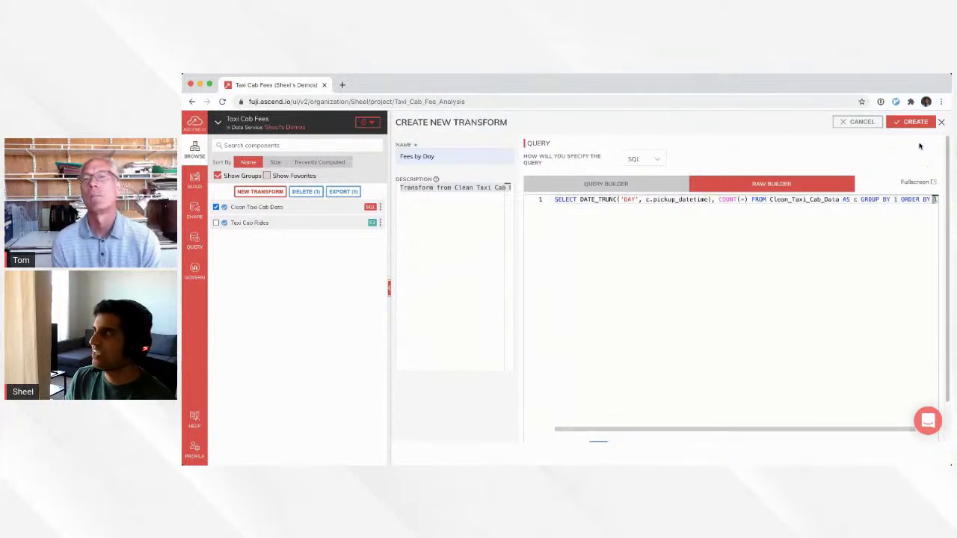
pyautogui.click(915, 122)
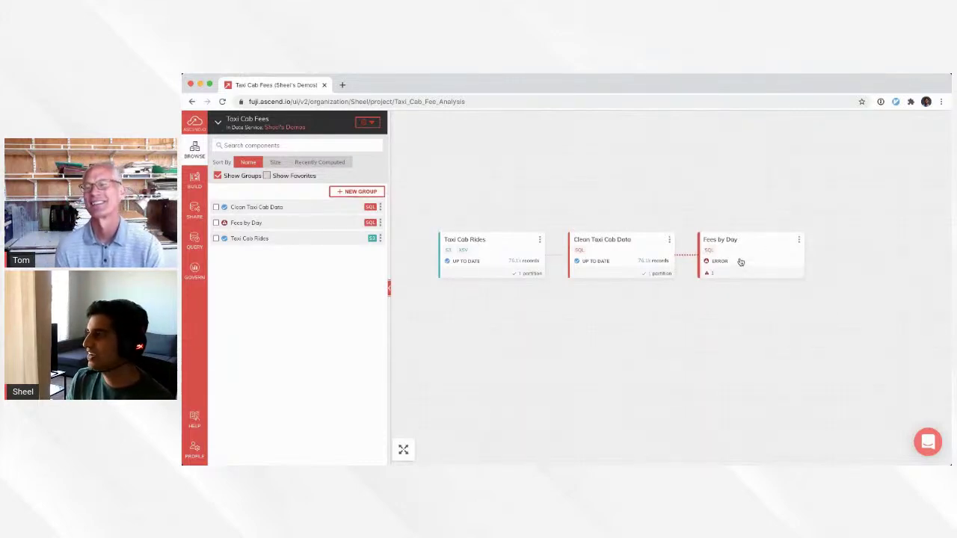
# - Open the Fees by Day component and read its errors and warnings
pyautogui.click(738, 263)
pyautogui.click(868, 230)
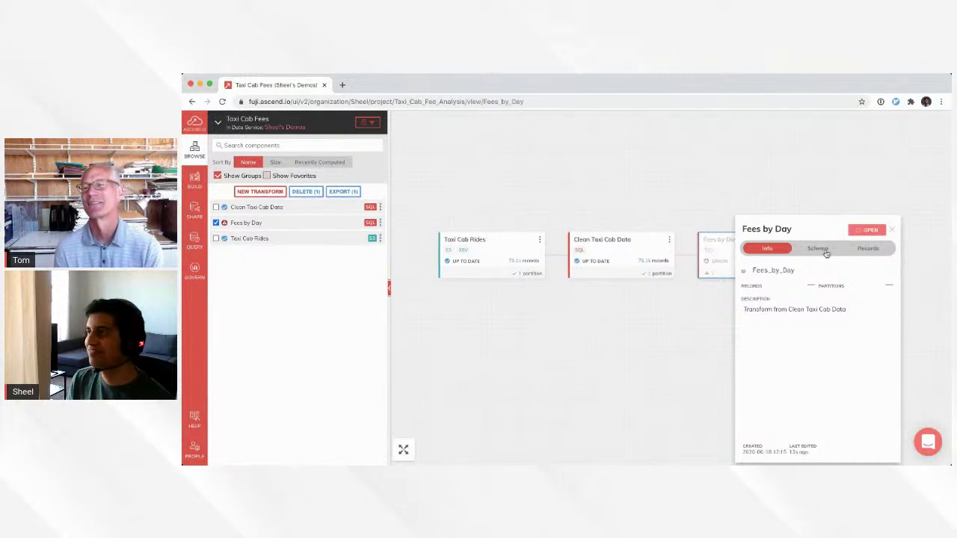
pyautogui.click(536, 302)
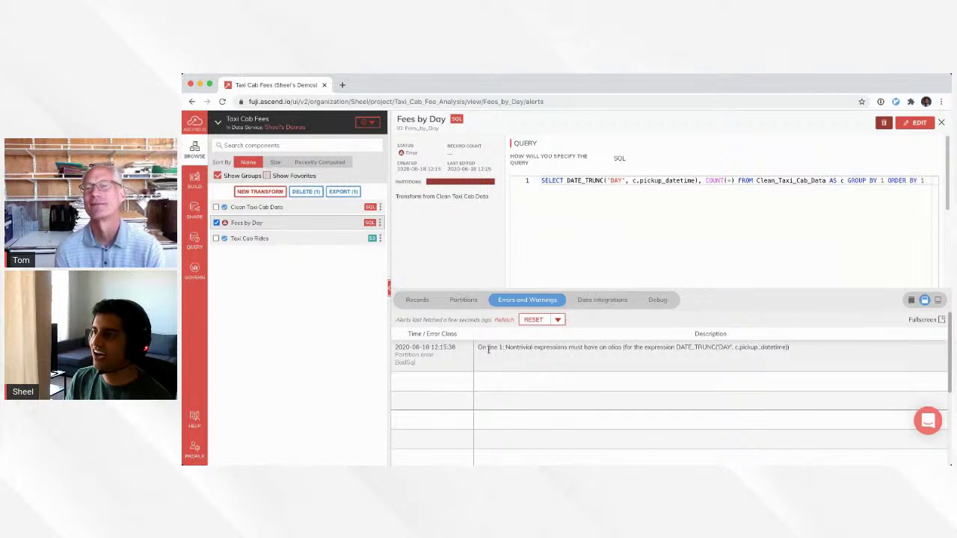
pyautogui.moveTo(601, 349); pyautogui.dragTo(715, 350)
pyautogui.click(703, 350)
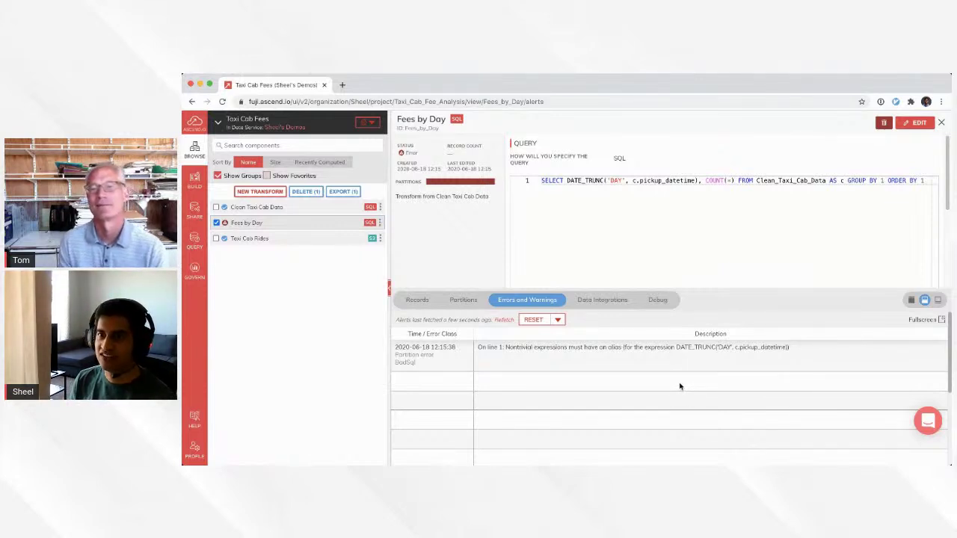
# - Edit the Fees by Day query and alias the DATE_TRUNC expression as pickup_day
pyautogui.click(698, 180)
pyautogui.click(919, 123)
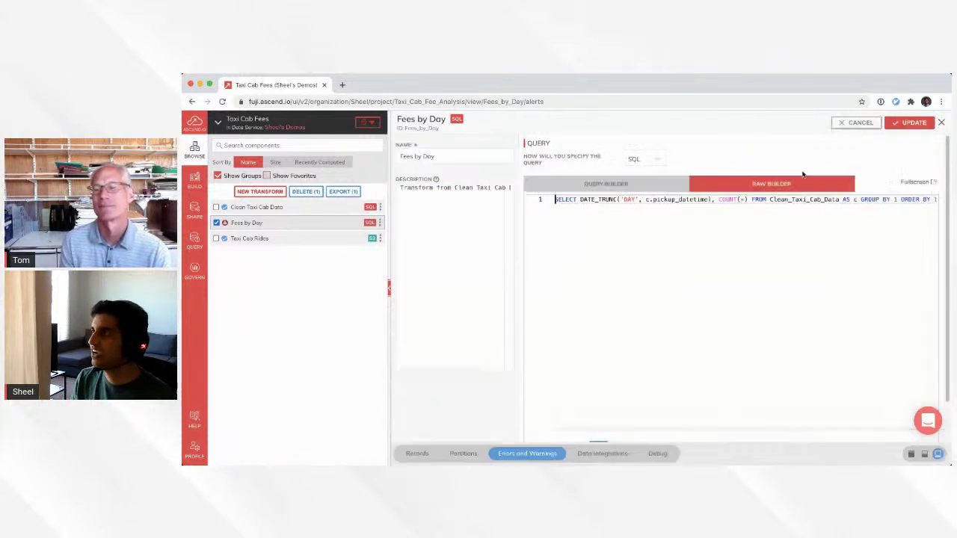
pyautogui.click(712, 199)
pyautogui.write('as pick')
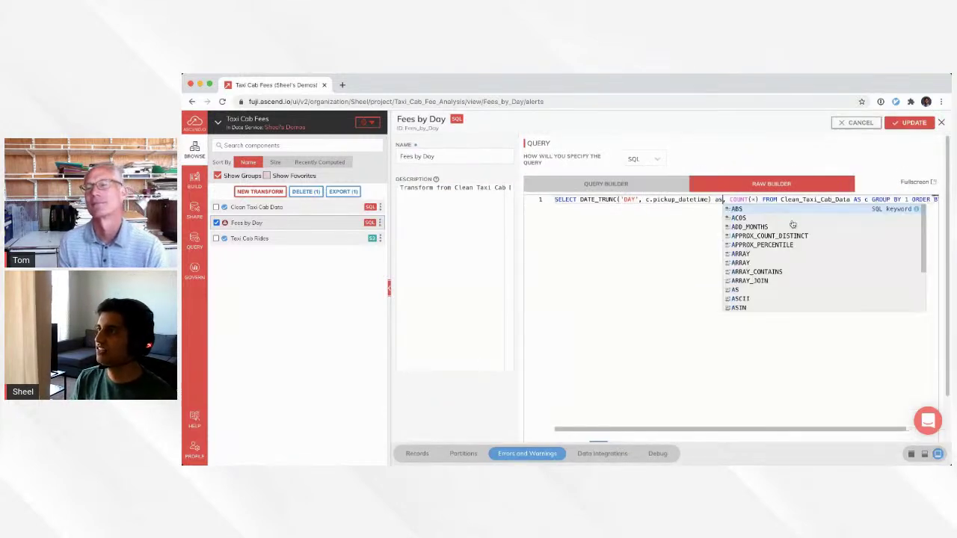
pyautogui.write('up_da')
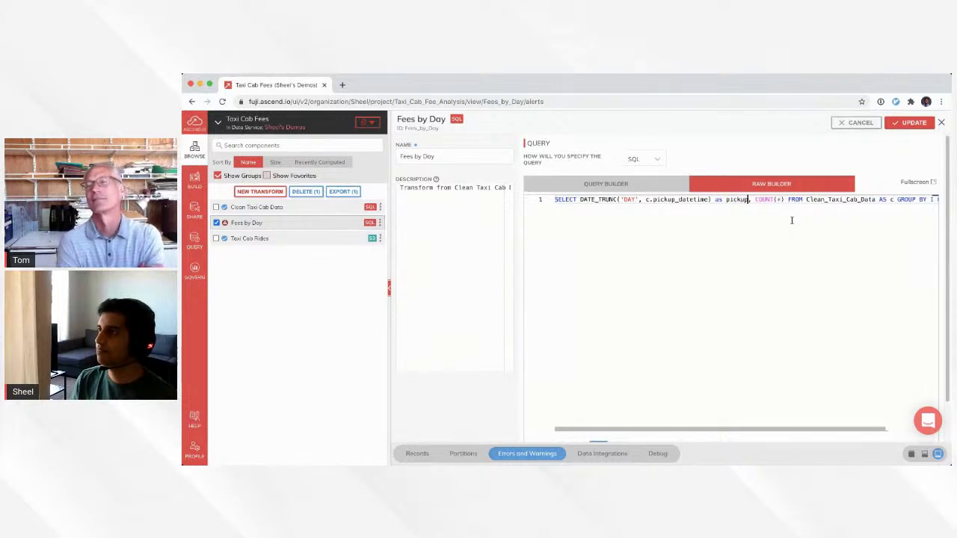
pyautogui.write('y')
# - Alias the COUNT(*) expression as count in the Fees by Day query
pyautogui.press('Right')
pyautogui.press('Right')
pyautogui.press('Right')
pyautogui.press('Right')
pyautogui.press('Right')
pyautogui.press('Right')
pyautogui.press('Right')
pyautogui.press('Right')
pyautogui.press('Right')
pyautogui.press('Right')
pyautogui.press('Right')
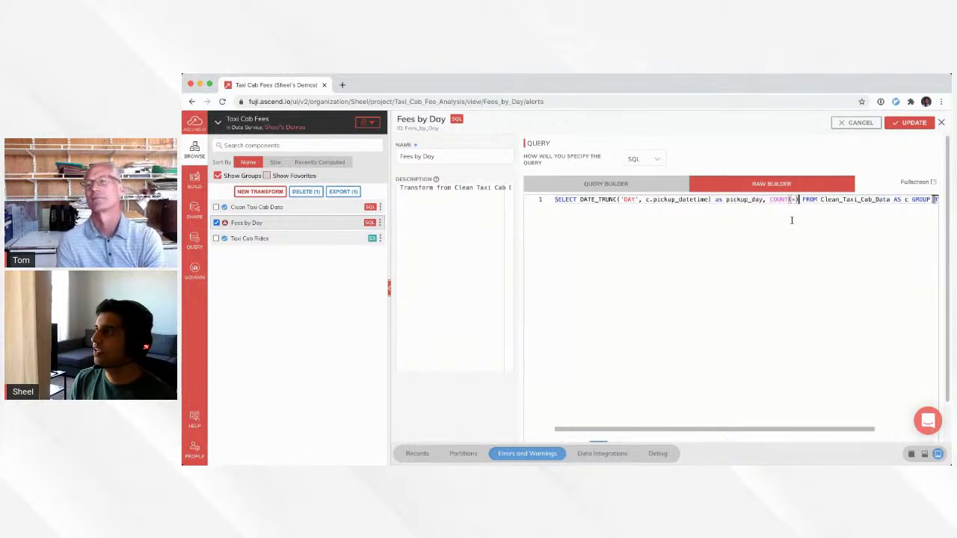
pyautogui.write('as count')
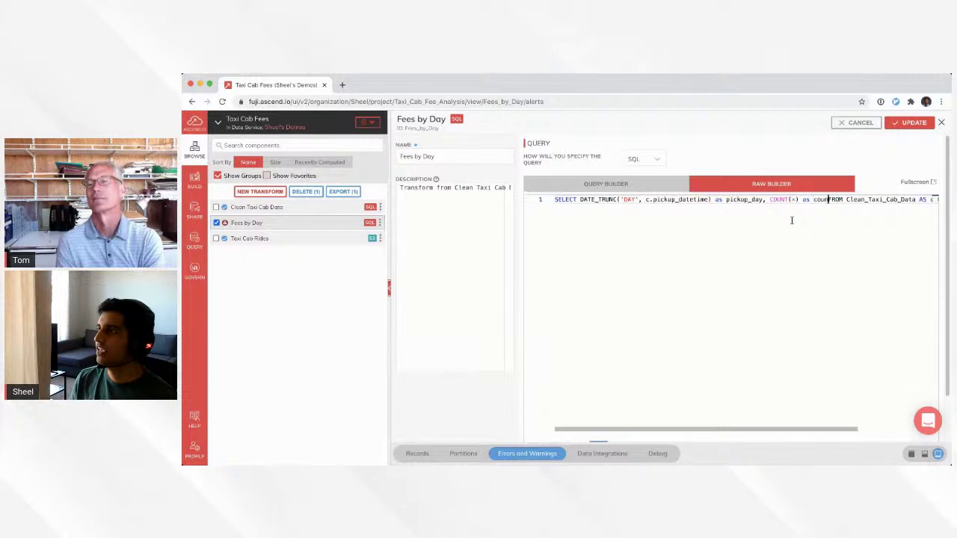
# - Save the updated Fees by Day transform and return to the dataflow graph
pyautogui.click(914, 123)
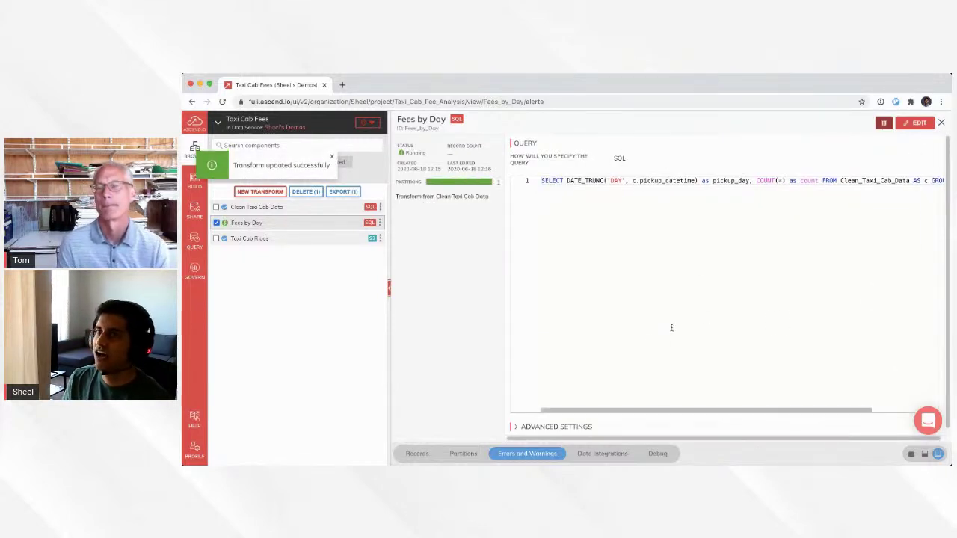
pyautogui.click(943, 123)
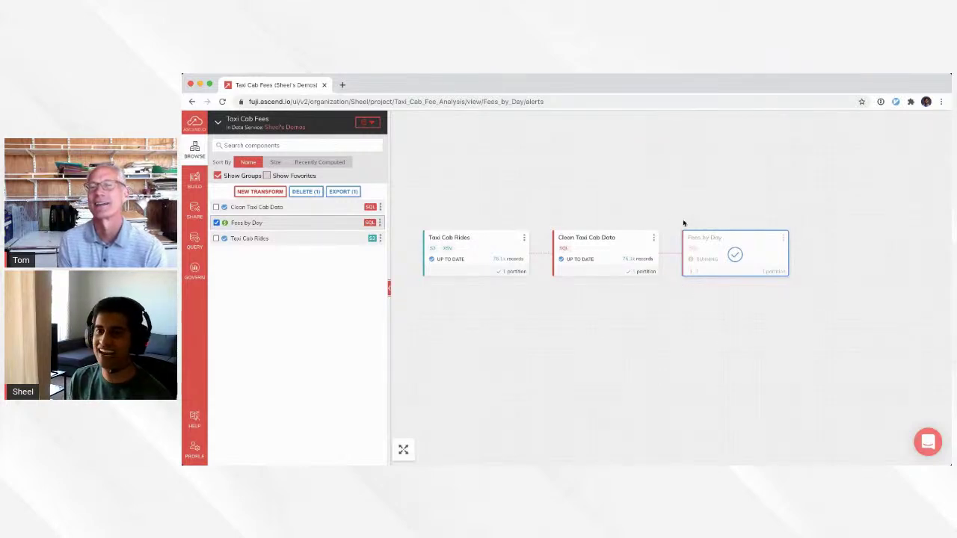
pyautogui.click(673, 310)
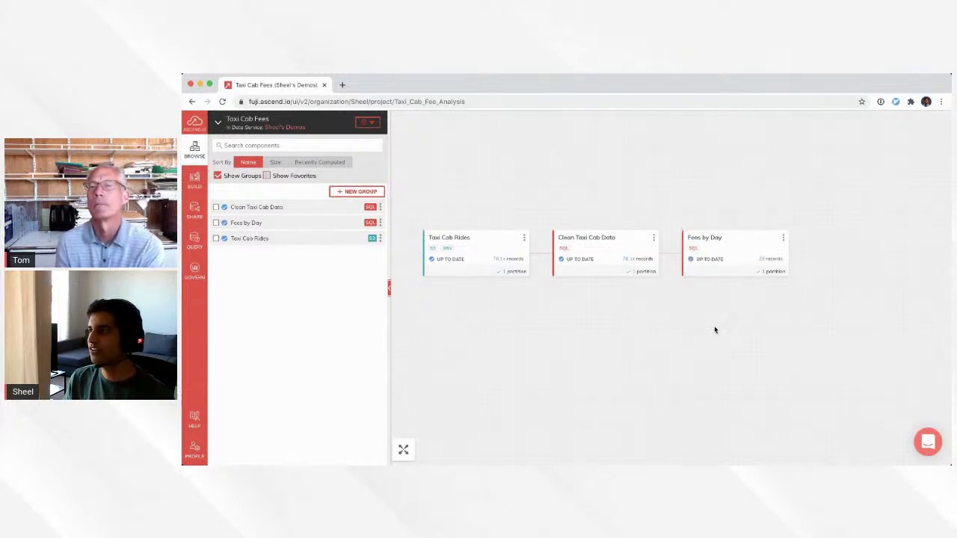
# - Review the Fees by Day component's records in its preview, and close the preview
pyautogui.click(742, 252)
pyautogui.click(864, 250)
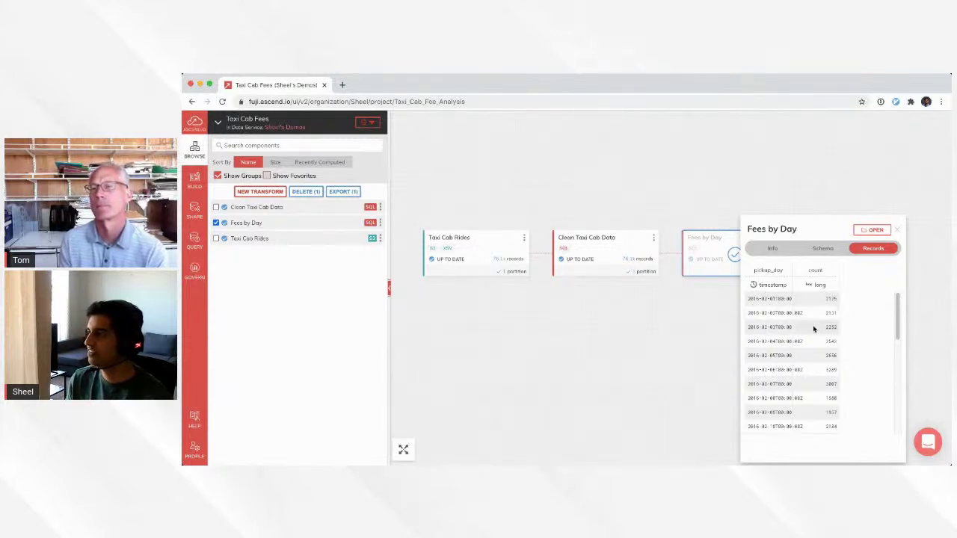
pyautogui.click(899, 231)
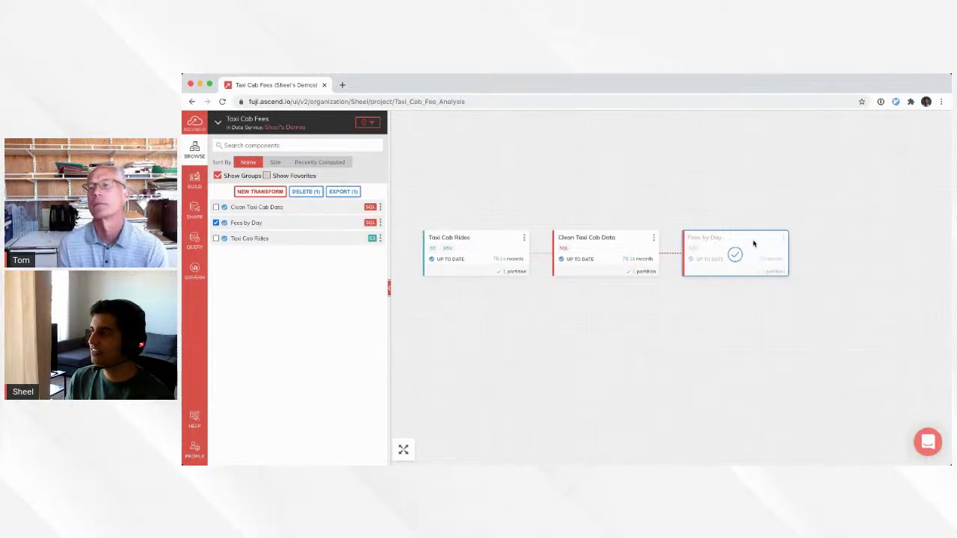
pyautogui.click(770, 245)
pyautogui.click(919, 231)
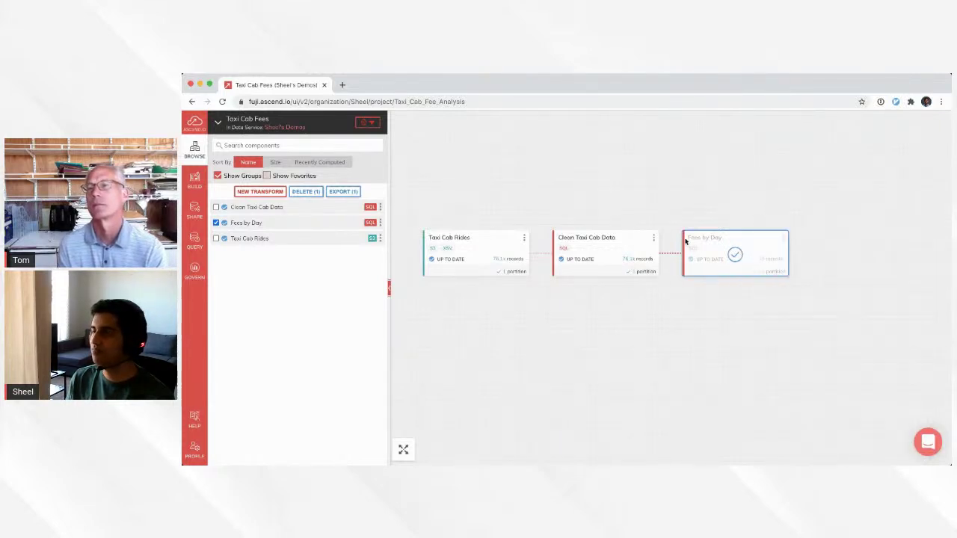
# - Edit the Clean Taxi Cab Data query and replace r.Extra with COALESCE(r.Ehail_fee, 0) in the total_fees expression
pyautogui.doubleClick(606, 247)
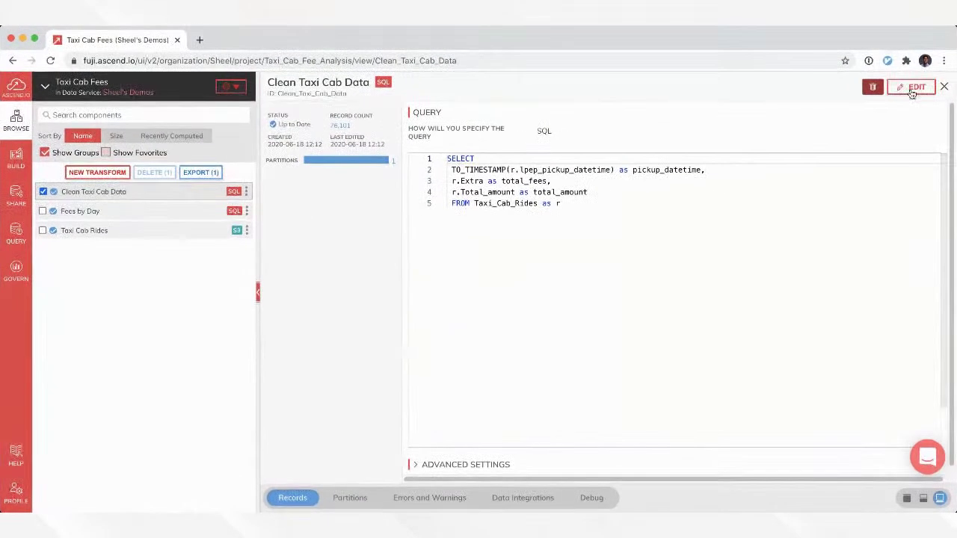
pyautogui.click(919, 122)
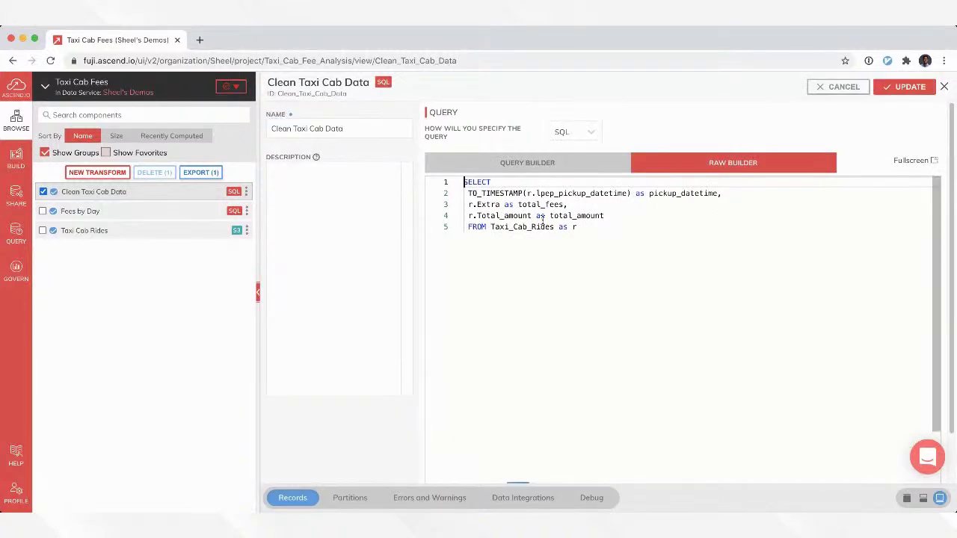
pyautogui.click(499, 205)
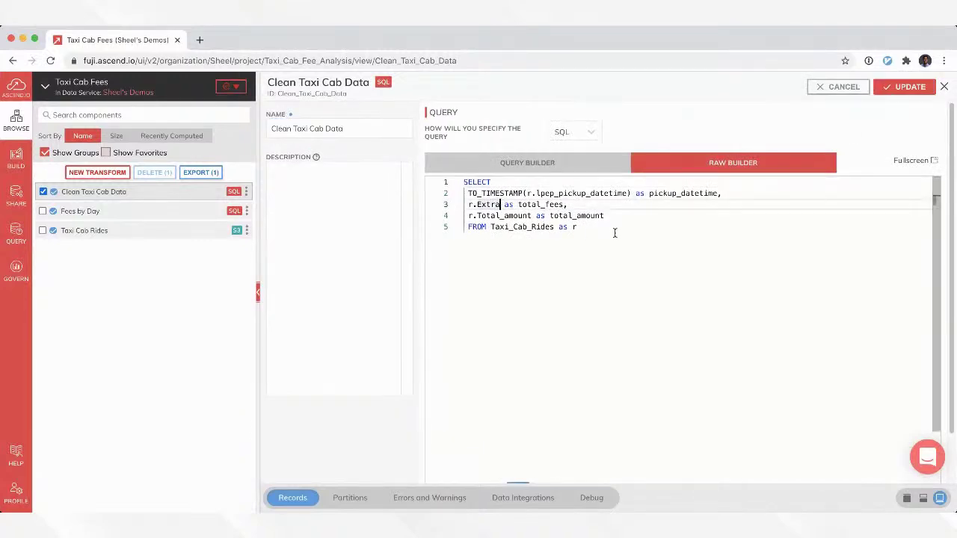
pyautogui.hotkey('shift', 'Home')
pyautogui.press('BackSpace')
pyautogui.write('COALESCE')
pyautogui.press('Return')
pyautogui.write('(r.Ehail_fee')
pyautogui.press('Return')
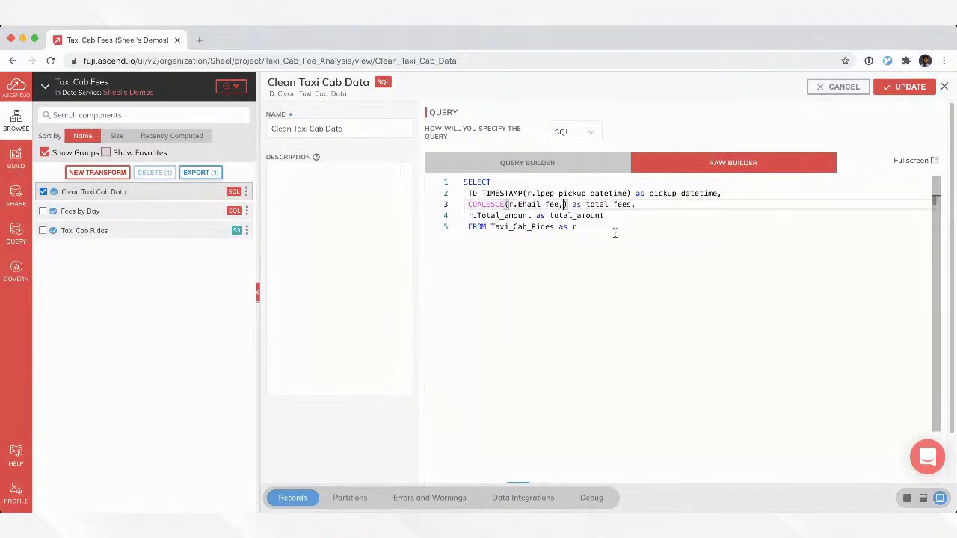
pyautogui.write(', 0) + COA')
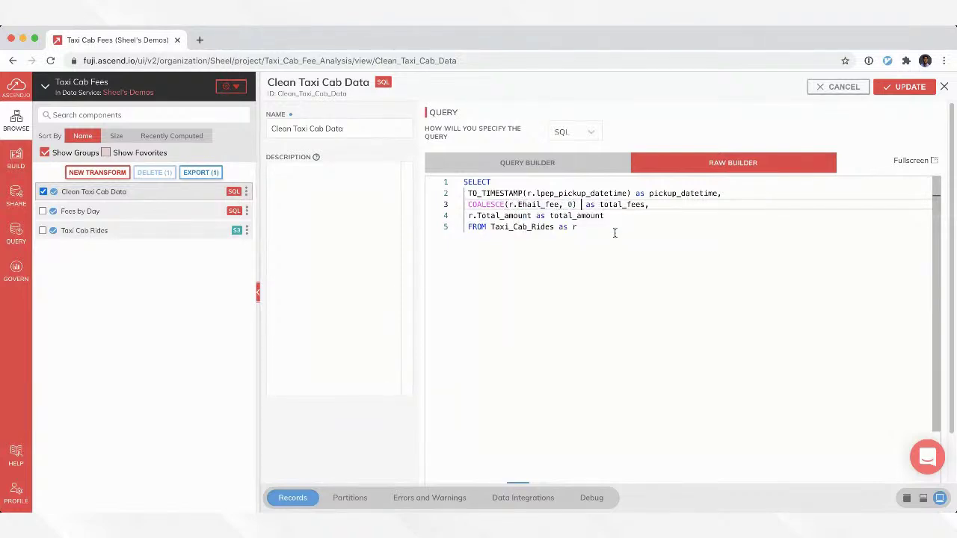
# - Add COALESCE(r.Extra, 0) as the second term of the total_fees sum
pyautogui.press('Return')
pyautogui.write('(r.Ex')
pyautogui.press('Return')
pyautogui.write(', 0) + COA')
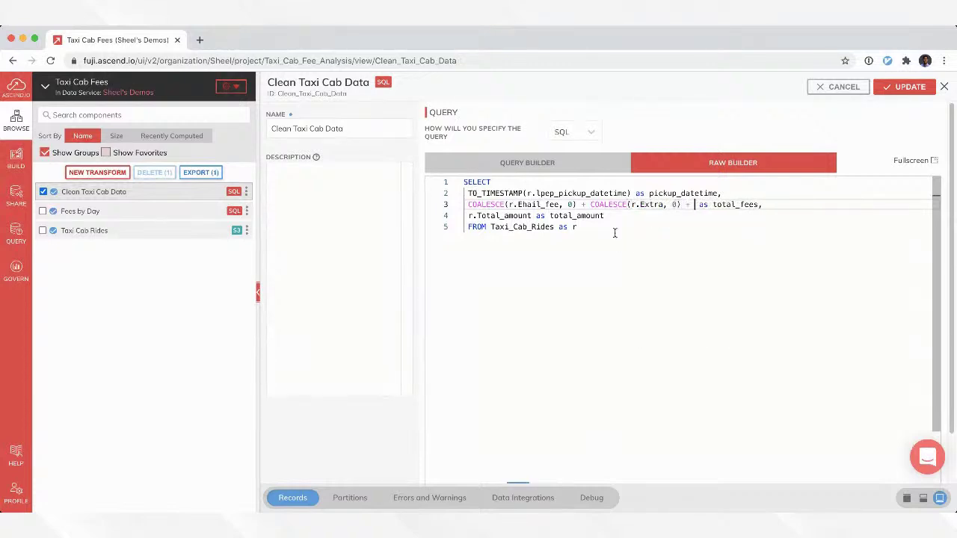
# - Add COALESCE(r.improvement_surcharge, 0) as the third term of the total_fees sum
pyautogui.press('Return')
pyautogui.write('(')
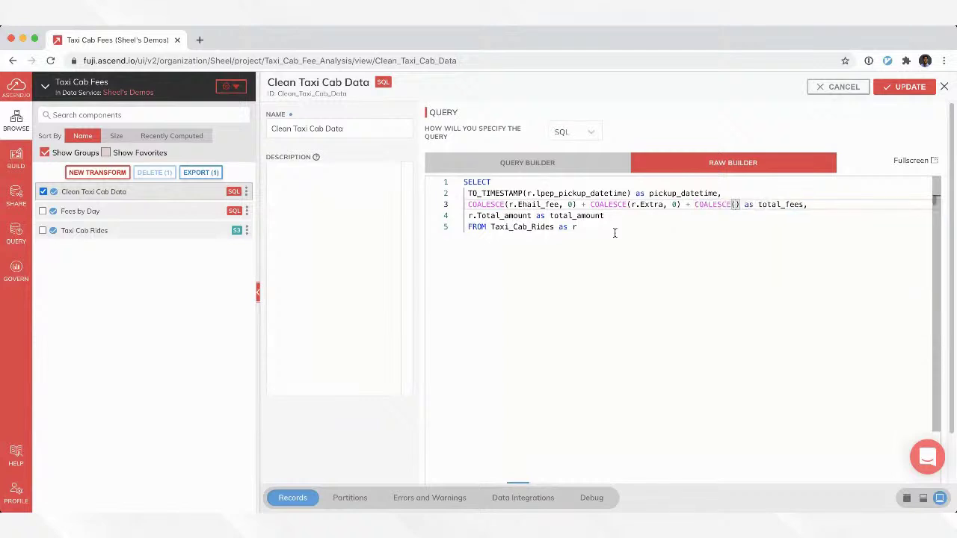
pyautogui.write('r.im')
pyautogui.press('Return')
pyautogui.write(', ')
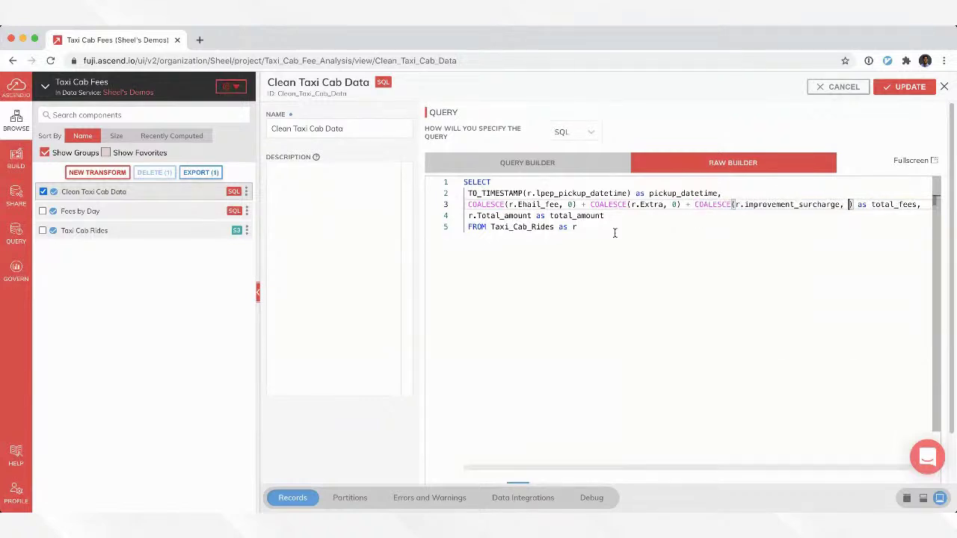
pyautogui.write('0')
# - Check the full total_fees line, update the Clean Taxi Cab Data transform and return to the dataflow graph
pyautogui.press('End')
pyautogui.hotkey('shift', 'Home')
pyautogui.press('End')
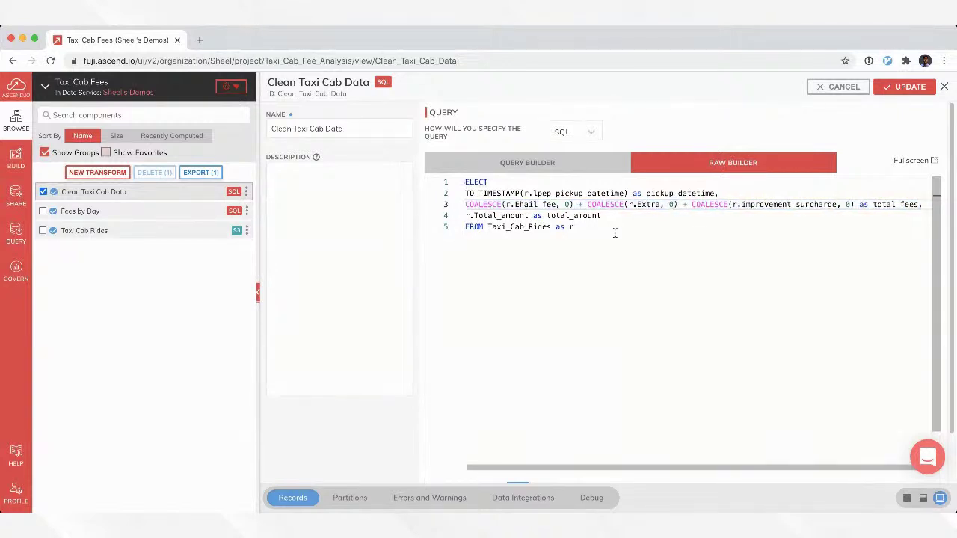
pyautogui.hotkey('shift', 'Home')
pyautogui.press('End')
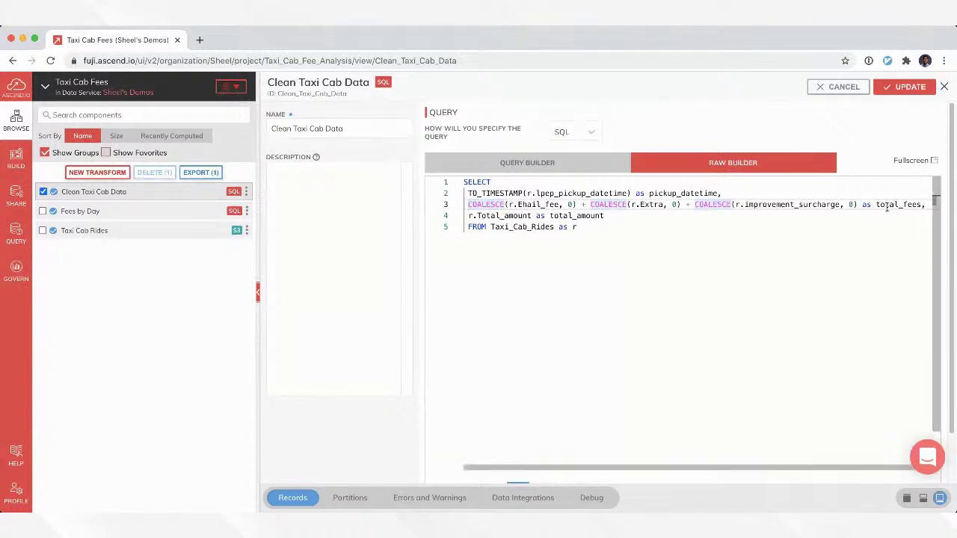
pyautogui.click(906, 90)
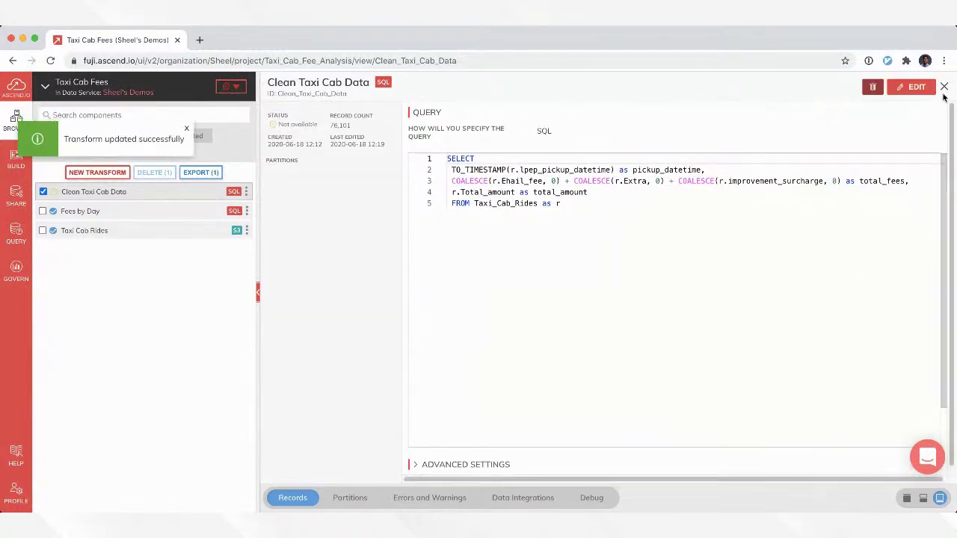
pyautogui.click(944, 88)
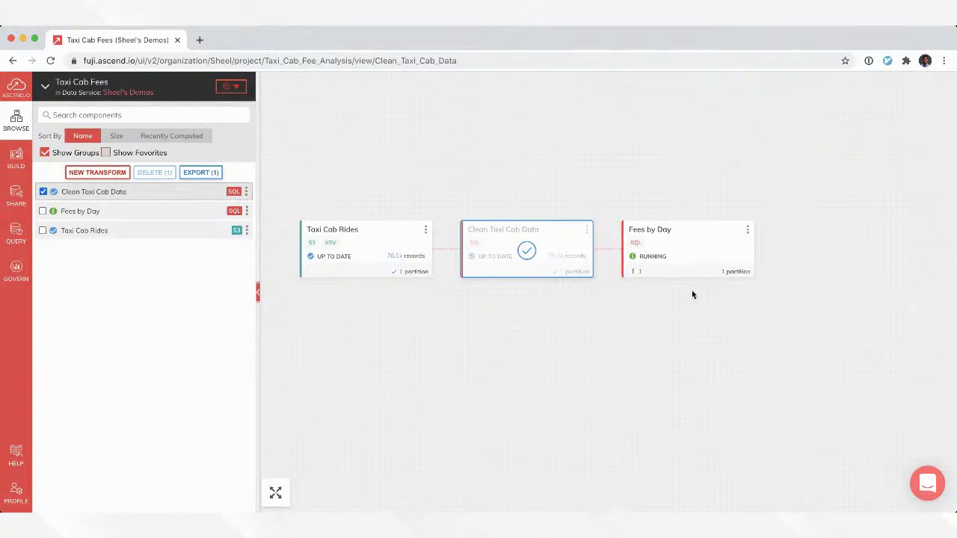
# - Edit the Fees by Day query and replace COUNT(*) as count with sum(c.total_fees)
pyautogui.click(710, 246)
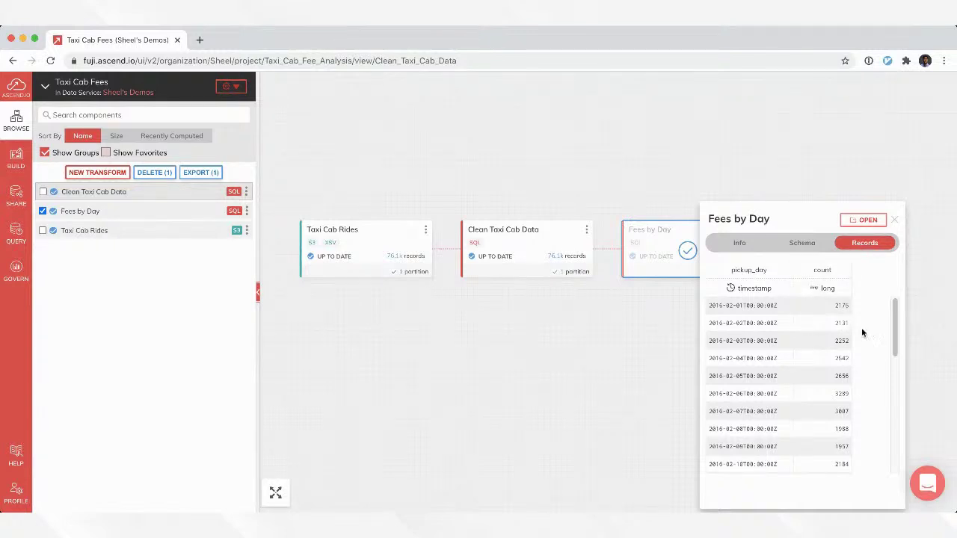
pyautogui.click(865, 220)
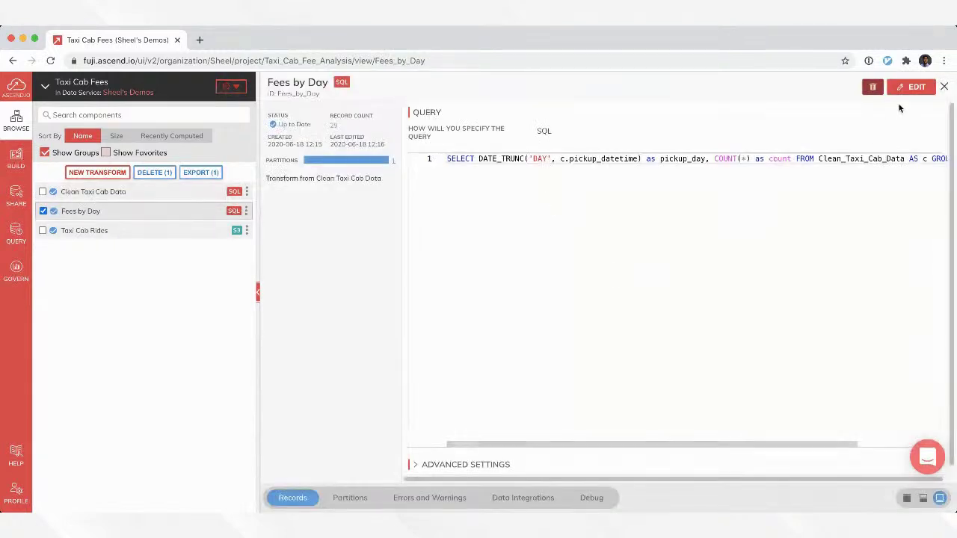
pyautogui.click(915, 87)
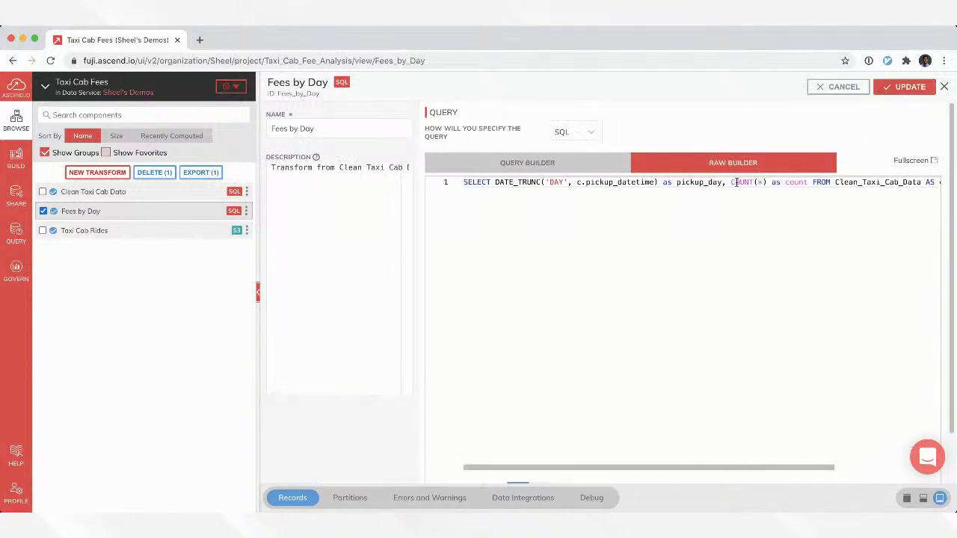
pyautogui.moveTo(731, 181); pyautogui.dragTo(809, 182)
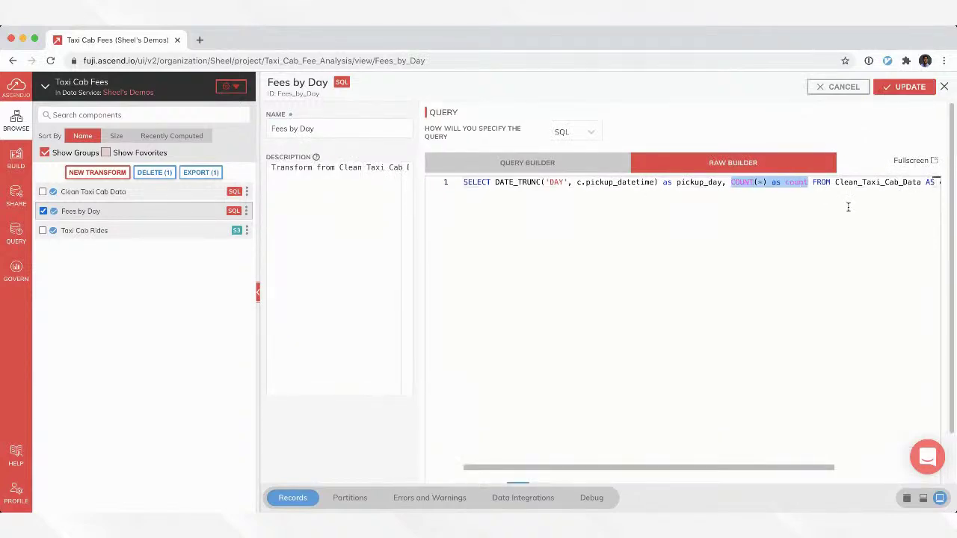
pyautogui.press('BackSpace')
pyautogui.write('sum(')
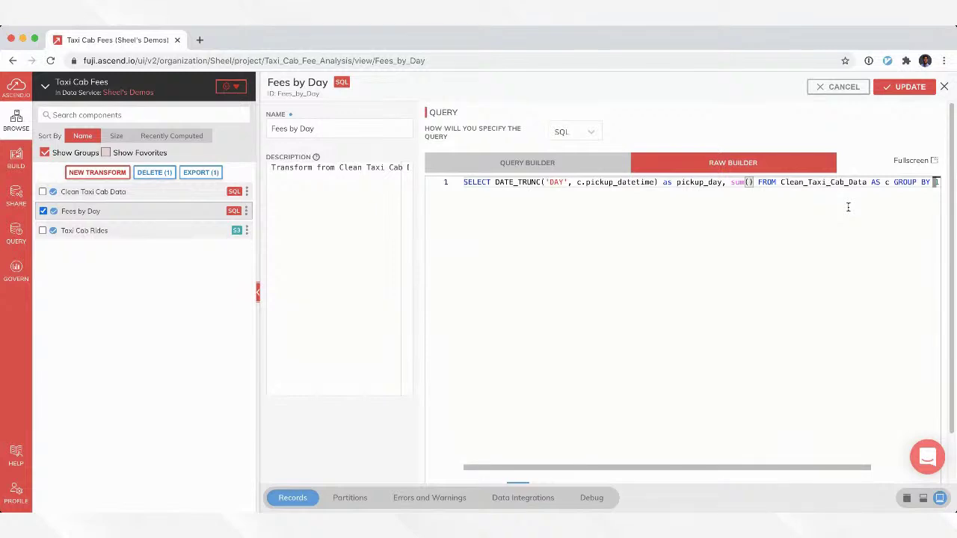
pyautogui.write('tot')
pyautogui.press('BackSpace')
pyautogui.press('BackSpace')
pyautogui.press('BackSpace')
pyautogui.write('c.tot')
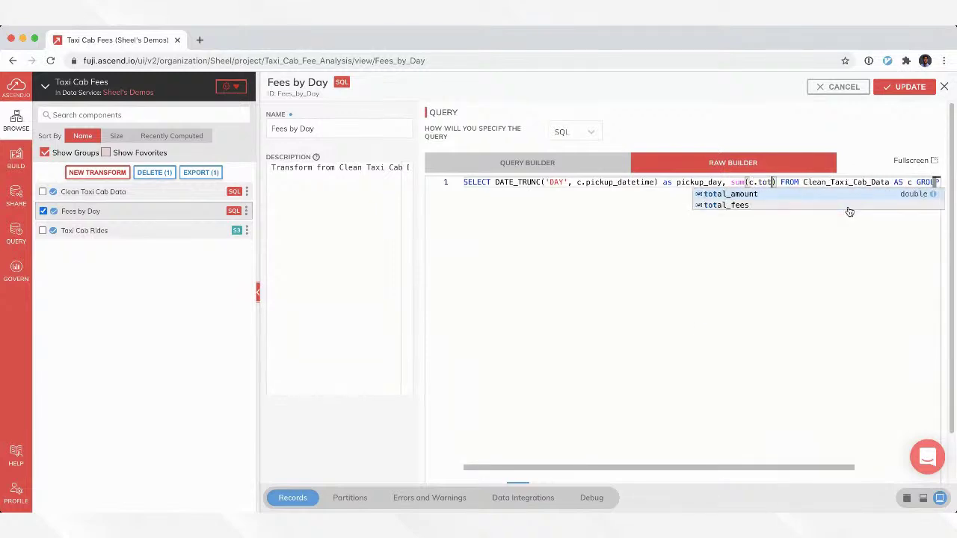
pyautogui.click(848, 207)
# - Alias the sum(c.total_fees) expression as total_fees in the Fees by Day query
pyautogui.write('total_fees')
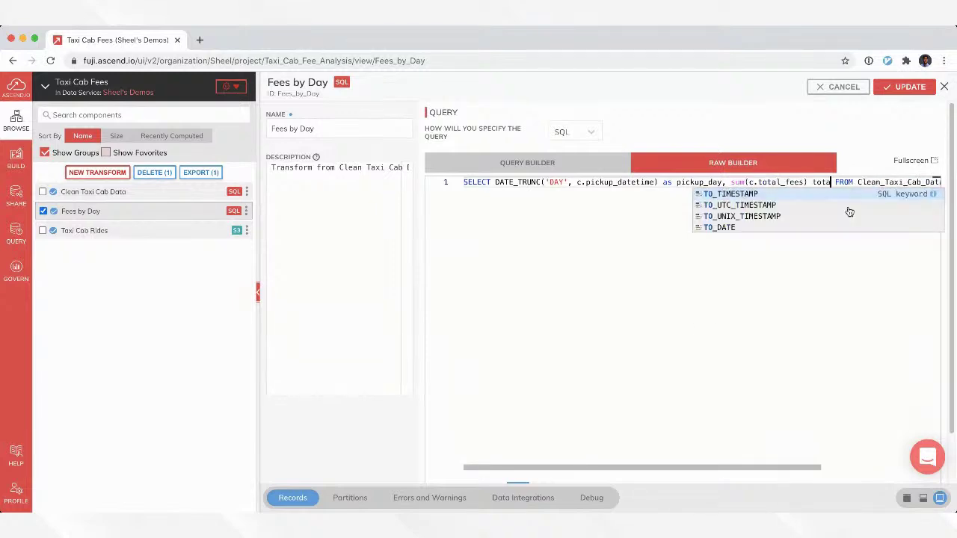
pyautogui.press('BackSpace')
pyautogui.press('BackSpace')
pyautogui.press('BackSpace')
pyautogui.press('BackSpace')
pyautogui.press('BackSpace')
pyautogui.press('BackSpace')
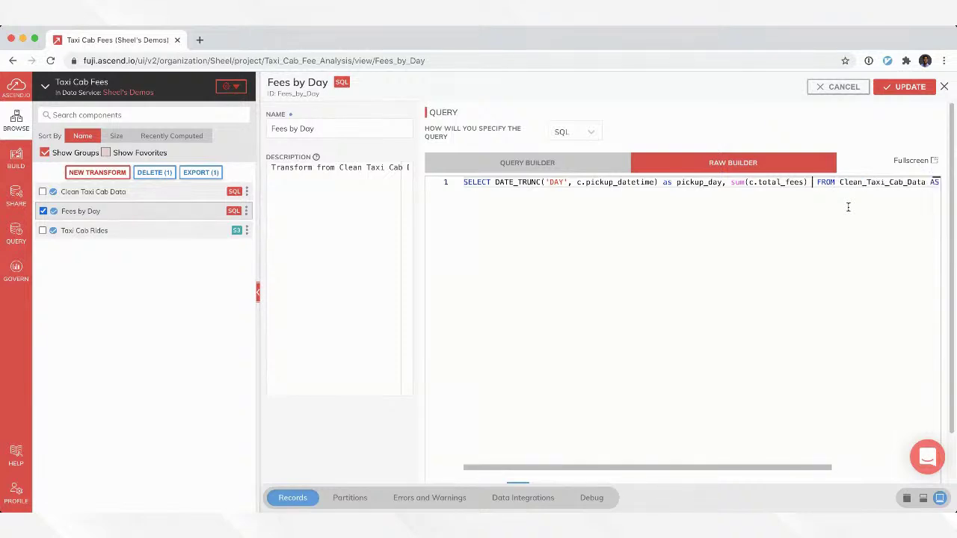
pyautogui.write('as tto')
pyautogui.press('BackSpace')
pyautogui.press('BackSpace')
pyautogui.write('otal_fees, ')
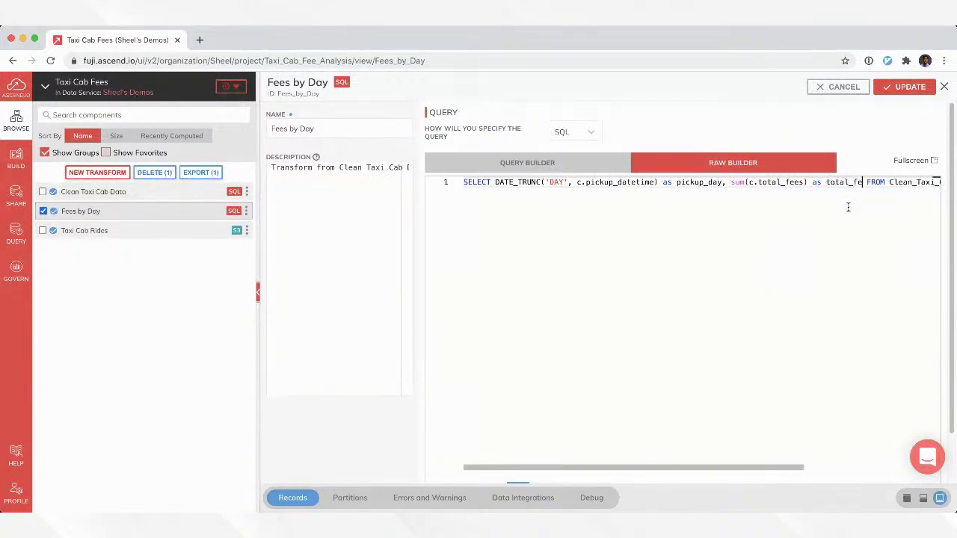
# - Add sum(c.total_amount) as total_amount to the selected columns of the Fees by Day query
pyautogui.write('sum(c.')
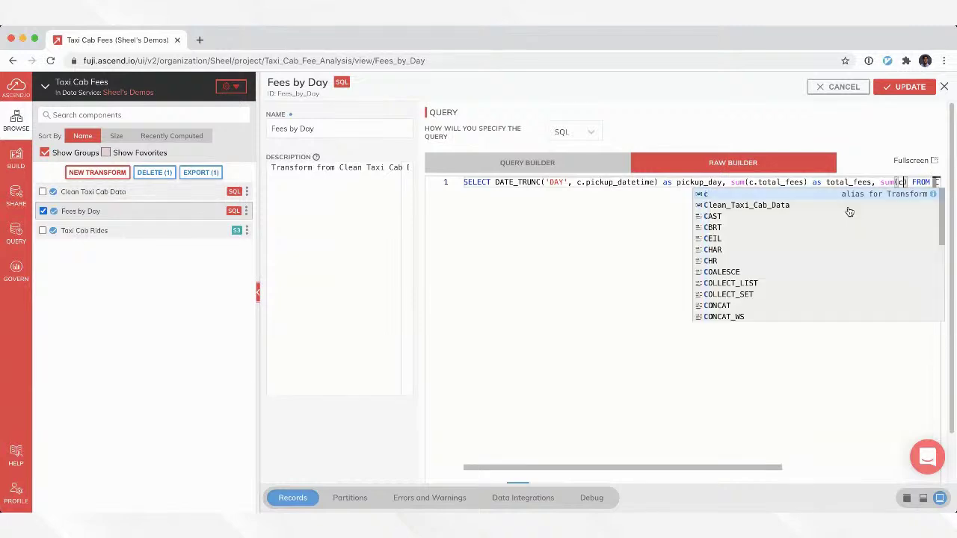
pyautogui.click(849, 216)
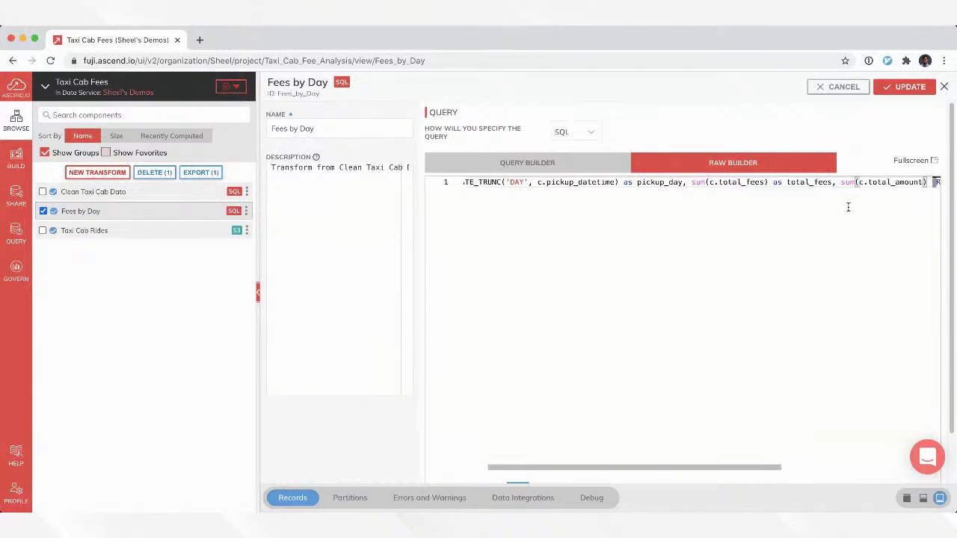
pyautogui.write('as total_amount')
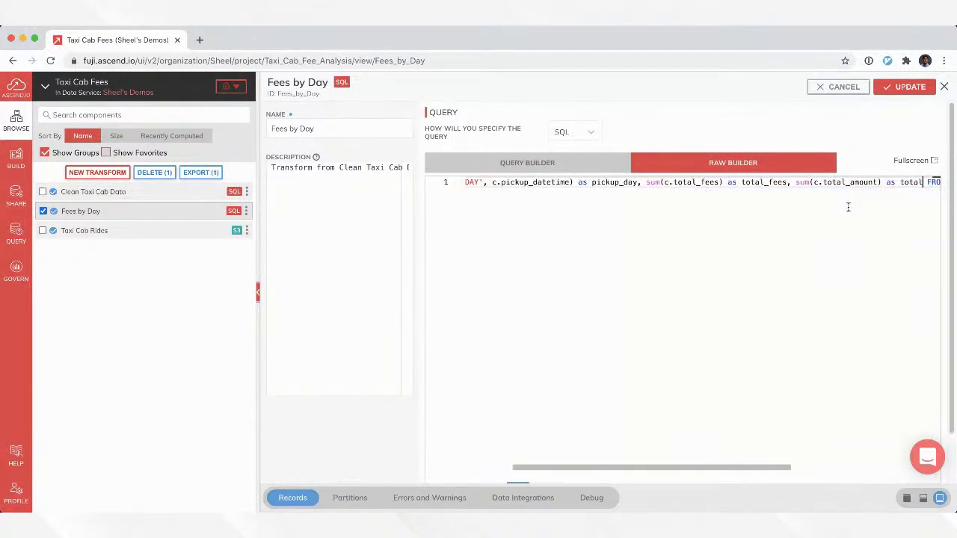
pyautogui.write(', ')
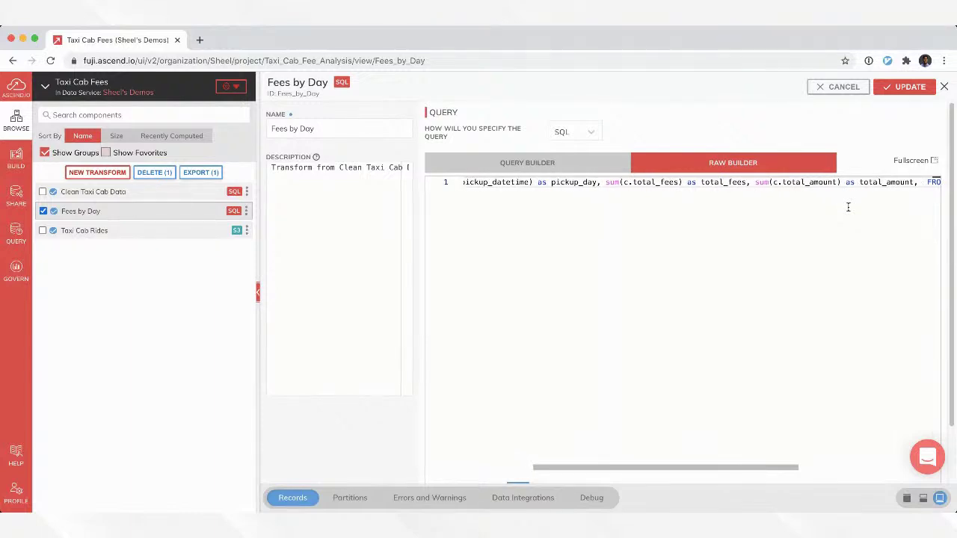
# - Add the ratio sum(c.total_fees) / sum(c.total_amount) as another selected column in the Fees by Day query
pyautogui.write('sum(')
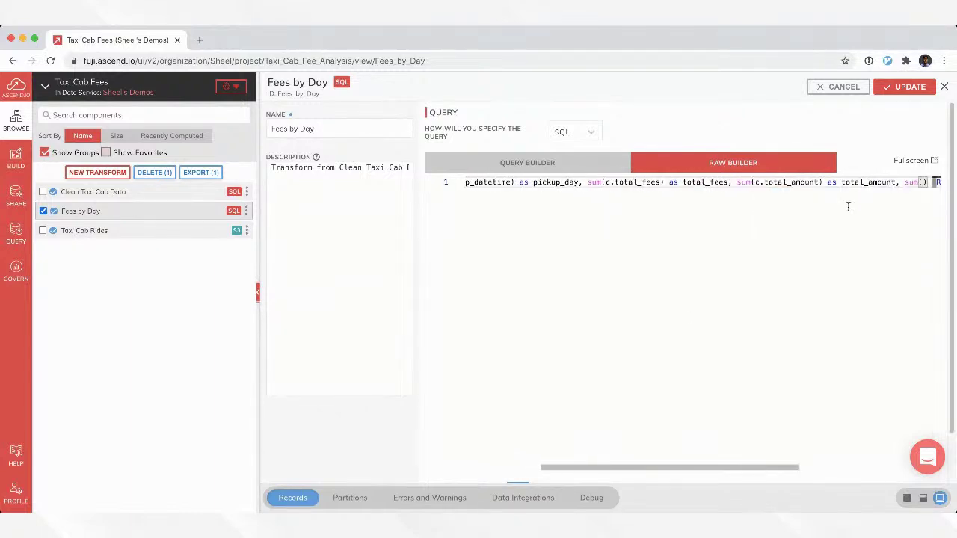
pyautogui.write('c.')
pyautogui.press('Down')
pyautogui.press('Return')
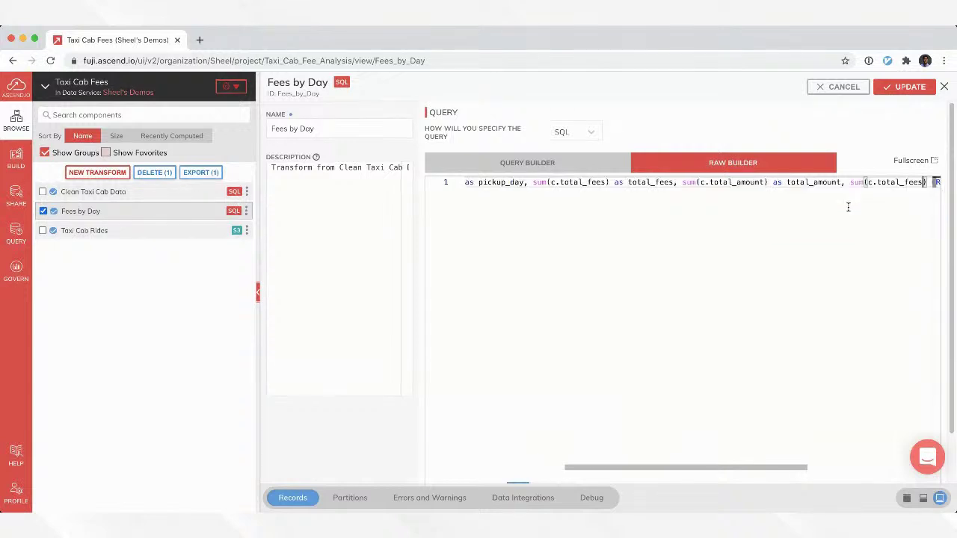
pyautogui.write('/ su')
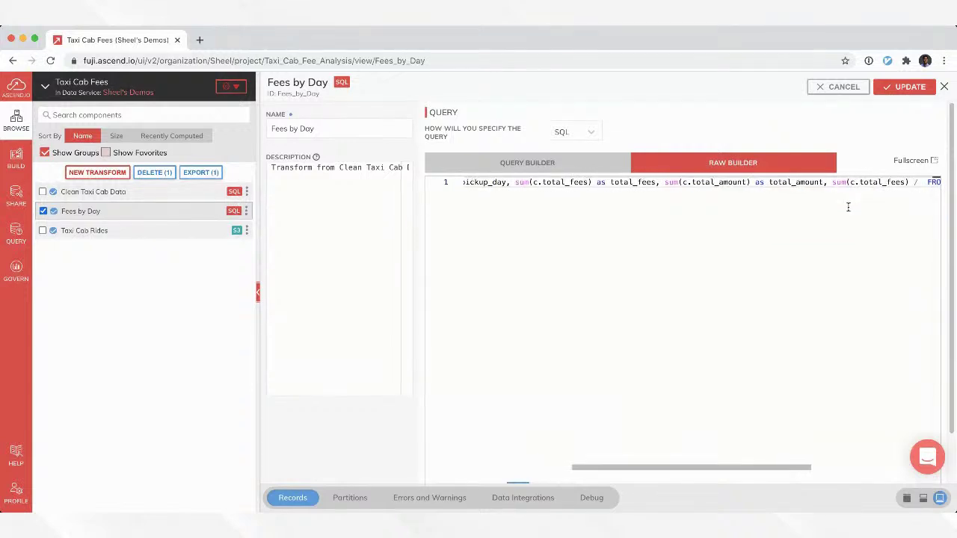
pyautogui.write('m(')
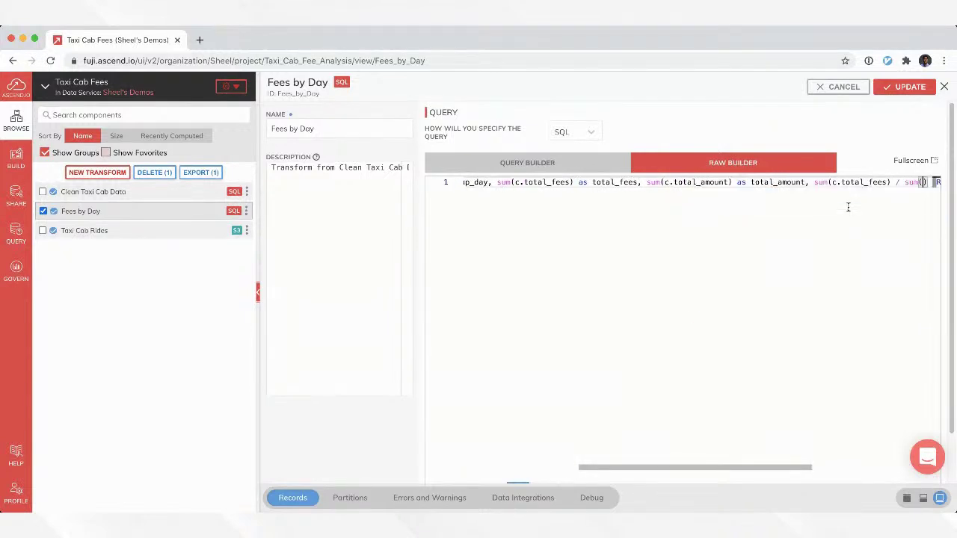
pyautogui.write('c.tota')
pyautogui.press('Return')
pyautogui.write(') as ')
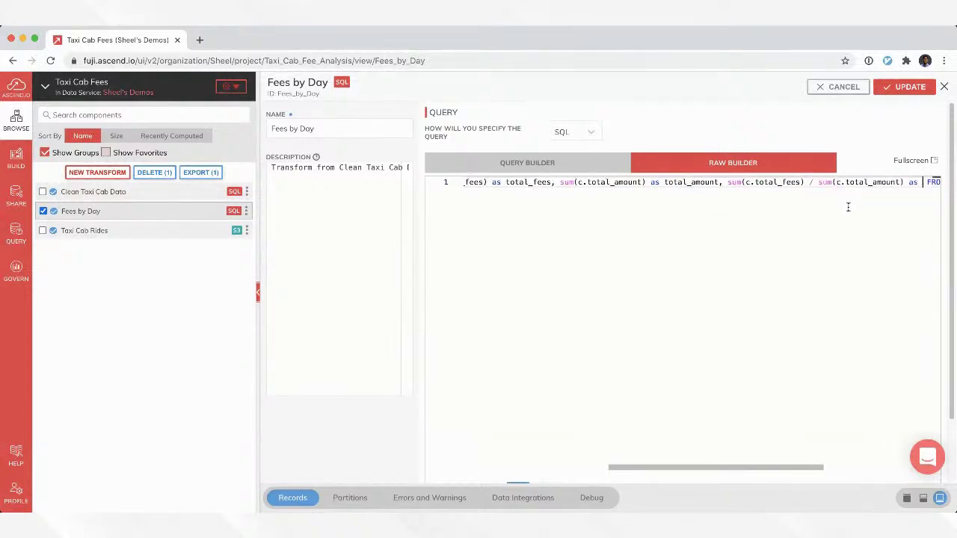
# - Alias the fee ratio as fee_percent, then update the Fees by Day transform and return to the dataflow graph
pyautogui.write('fee_p')
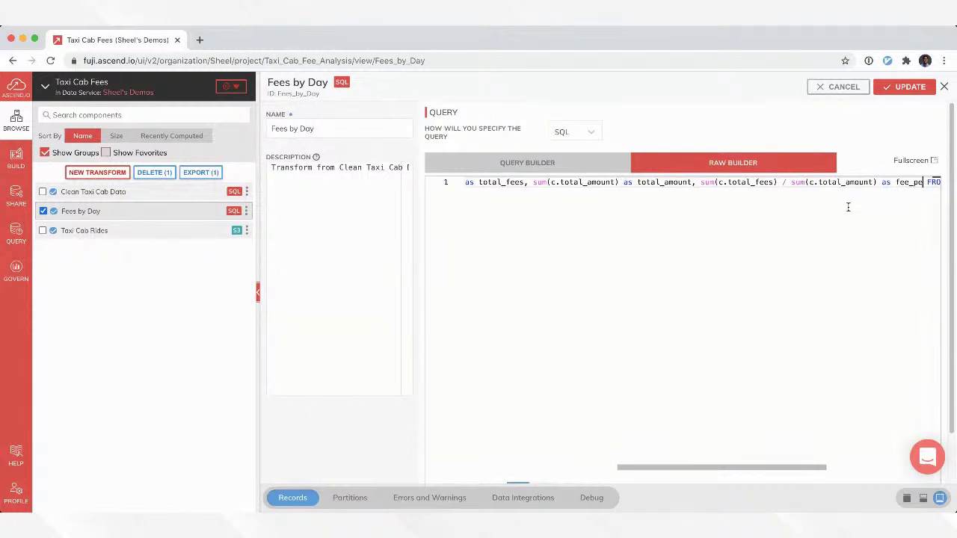
pyautogui.write('ercent')
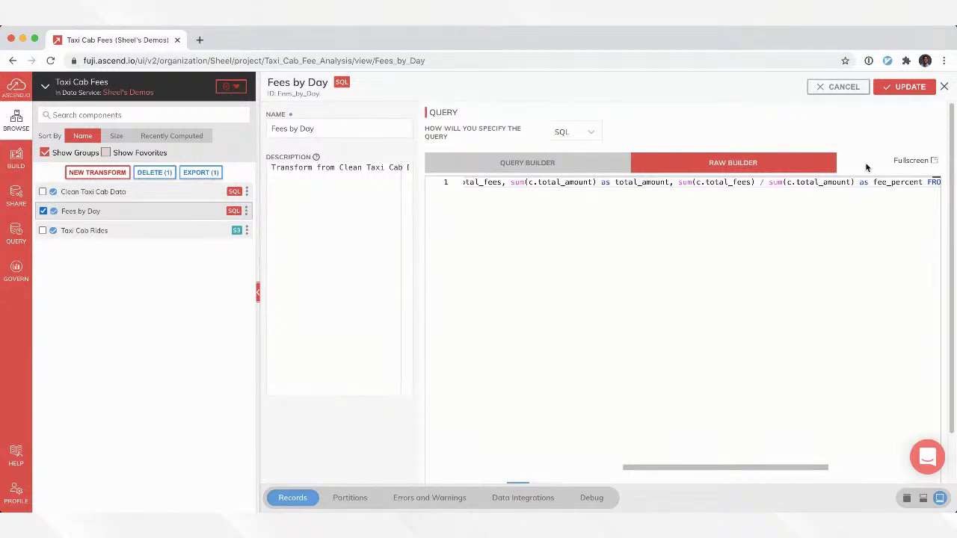
pyautogui.click(905, 87)
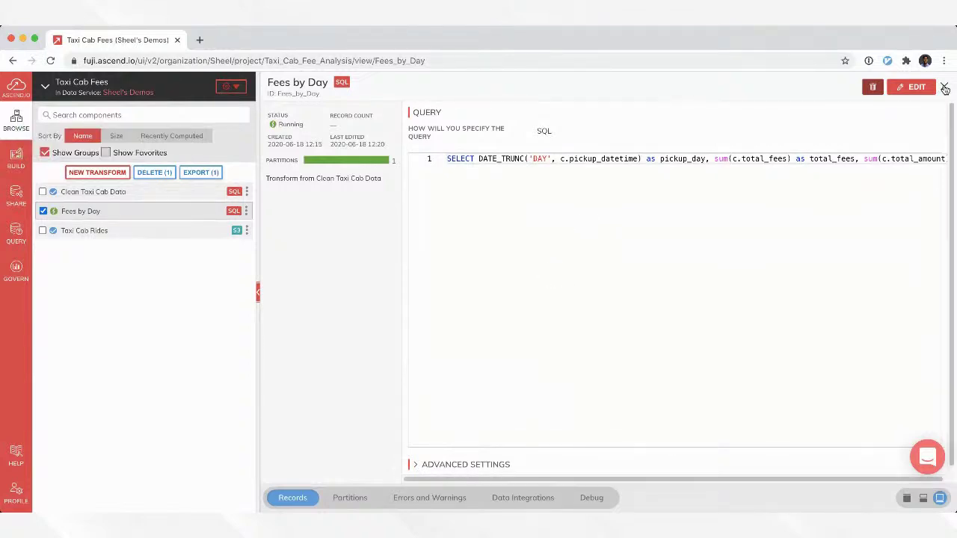
pyautogui.click(945, 88)
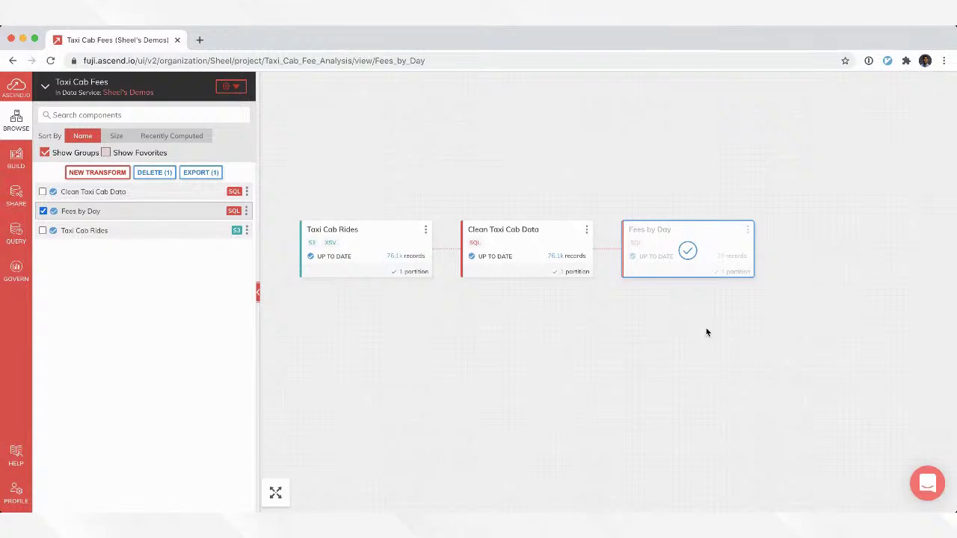
# - Open the Fees by Day records and examine total_fees, total_amount and fee_percent for each pickup day
pyautogui.click(729, 252)
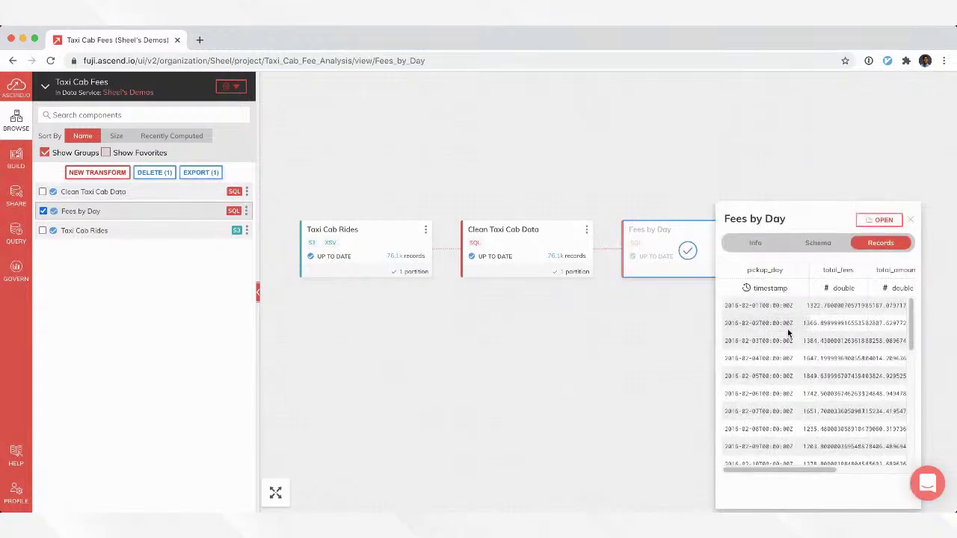
pyautogui.click(879, 220)
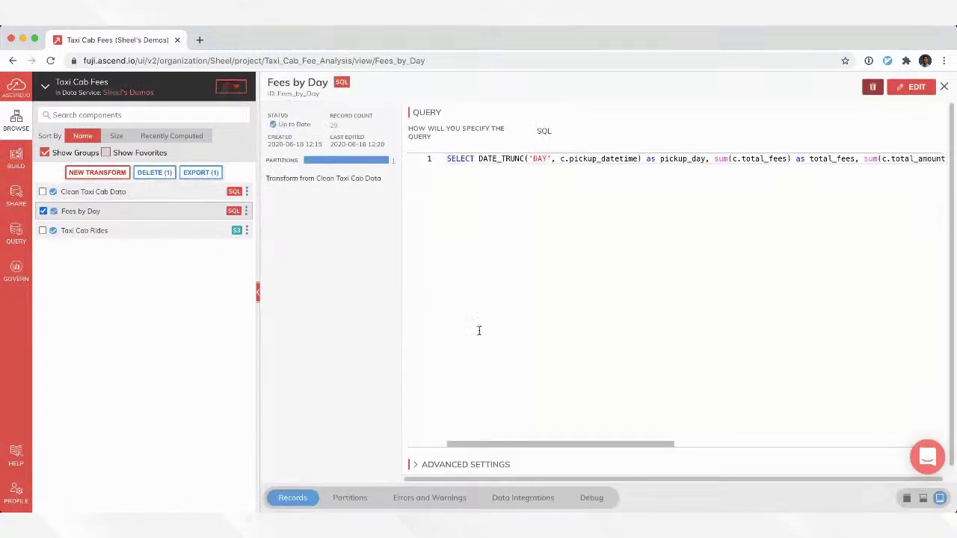
pyautogui.click(923, 498)
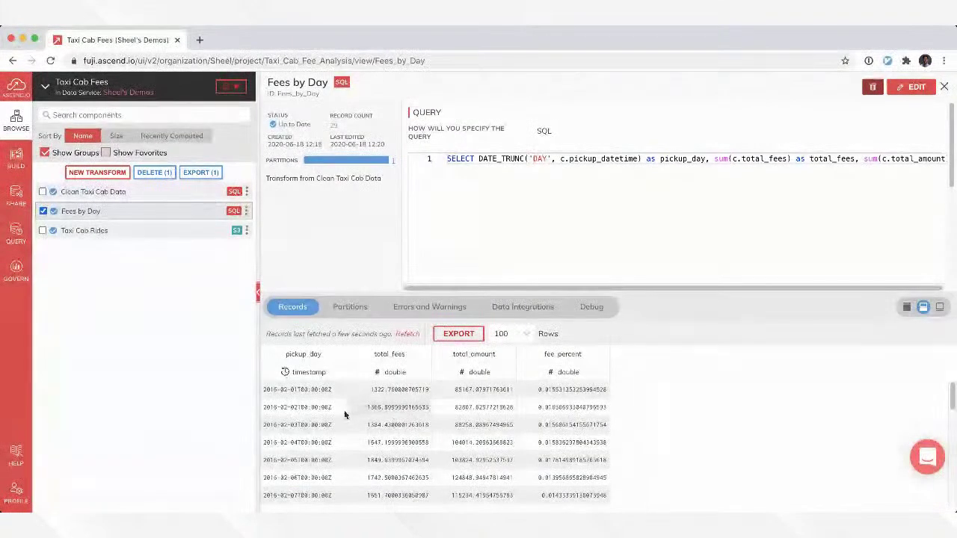
pyautogui.moveTo(548, 389)
pyautogui.mouseDown()
pyautogui.moveTo(558, 438)
pyautogui.moveTo(550, 389)
pyautogui.moveTo(538, 390)
pyautogui.mouseUp()
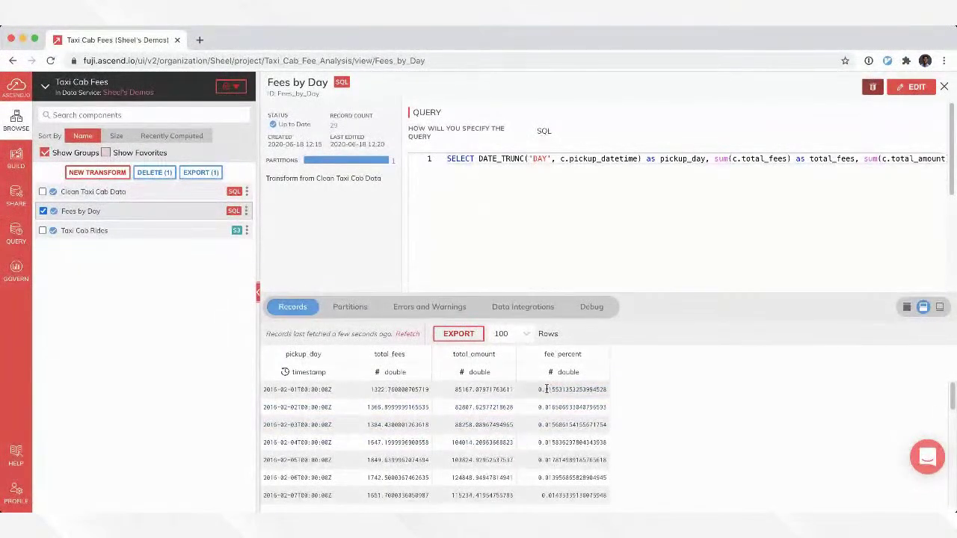
pyautogui.moveTo(281, 390); pyautogui.dragTo(299, 392)
pyautogui.click(489, 380)
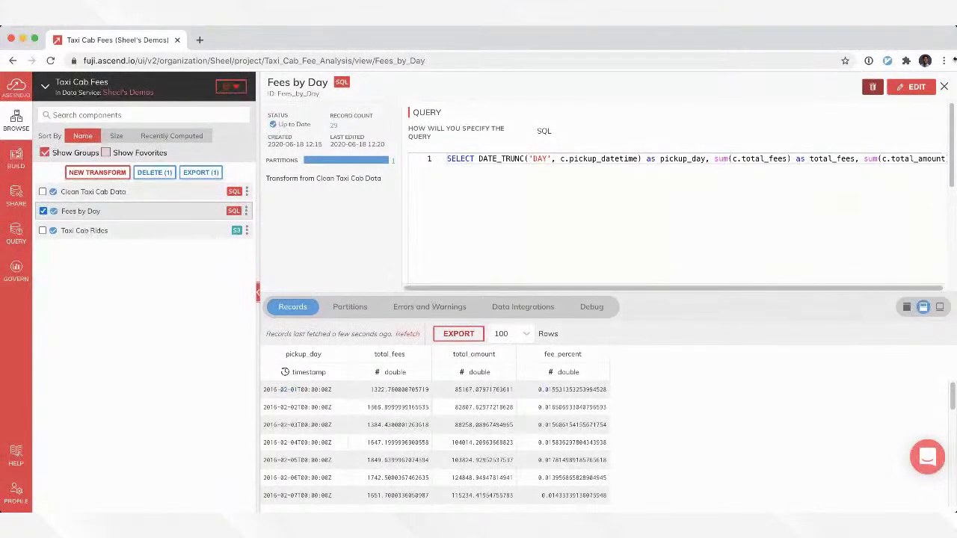
pyautogui.click(943, 86)
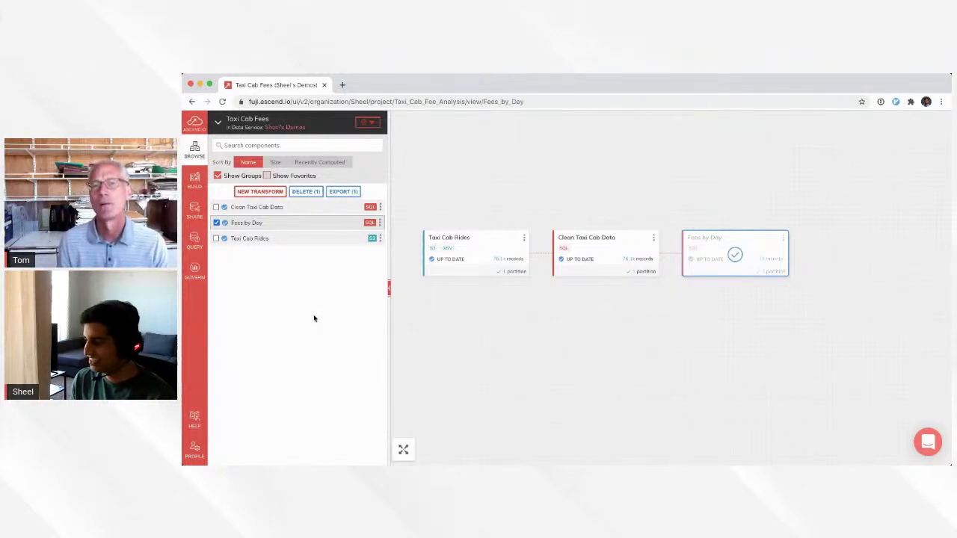
# - Subscribe the dataflow to the shared Precipitation by Day data feed from Ascend Demos
pyautogui.click(192, 219)
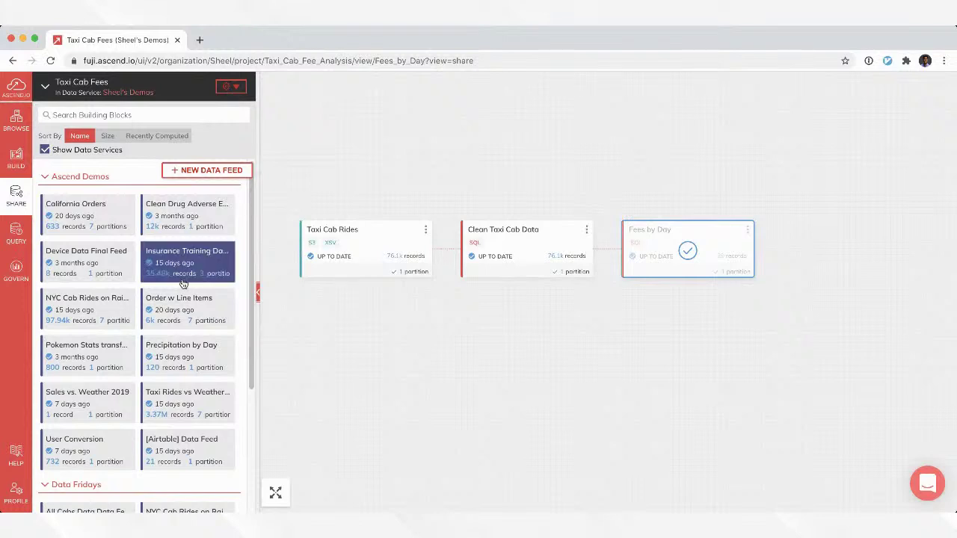
pyautogui.moveTo(252, 241); pyautogui.dragTo(247, 262)
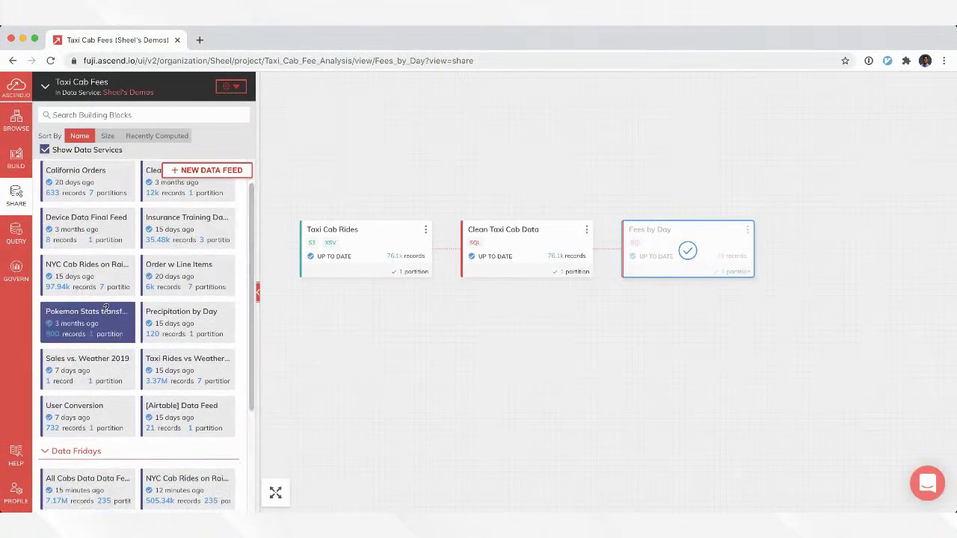
pyautogui.click(177, 323)
pyautogui.scroll(-5, 222, 421)
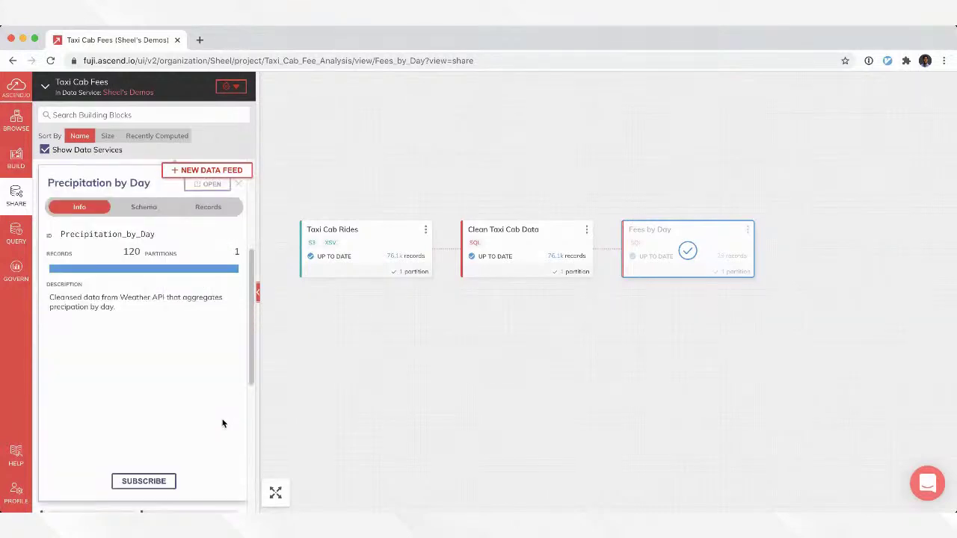
pyautogui.click(523, 406)
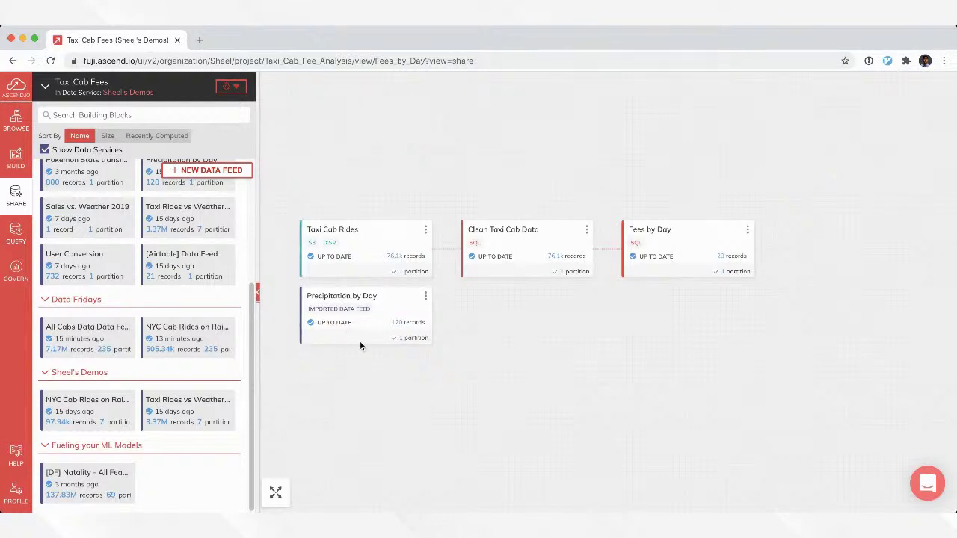
pyautogui.click(258, 293)
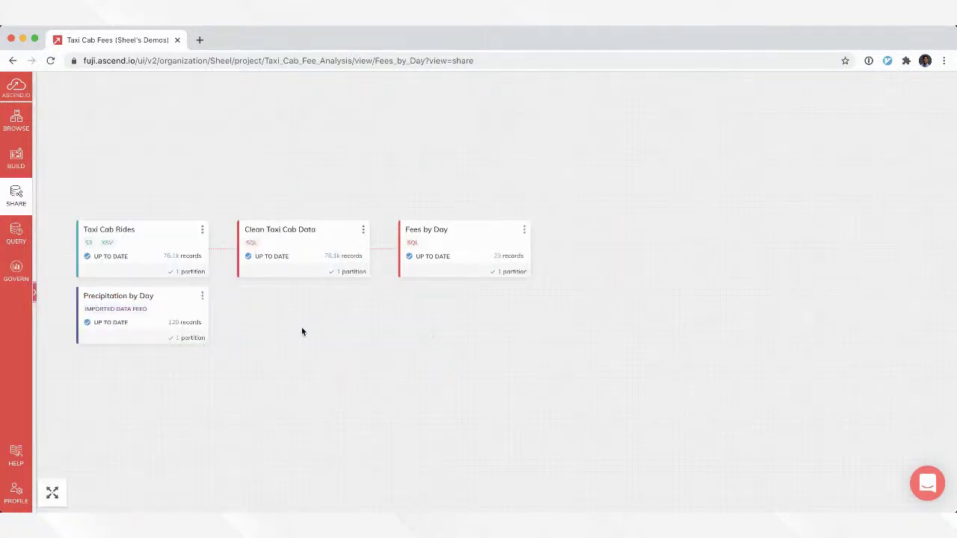
# - Check the details and records of the imported Precipitation by Day feed and return to the graph
pyautogui.click(155, 310)
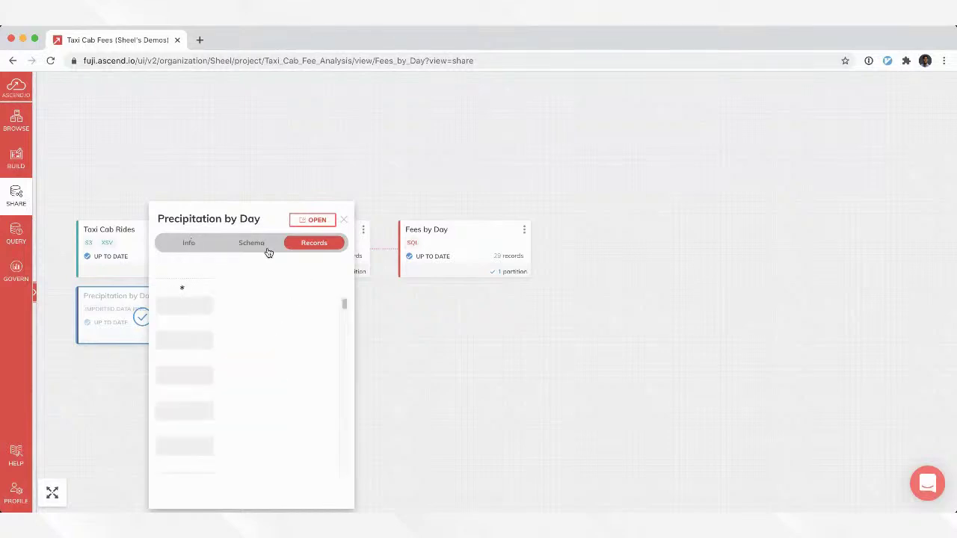
pyautogui.click(311, 222)
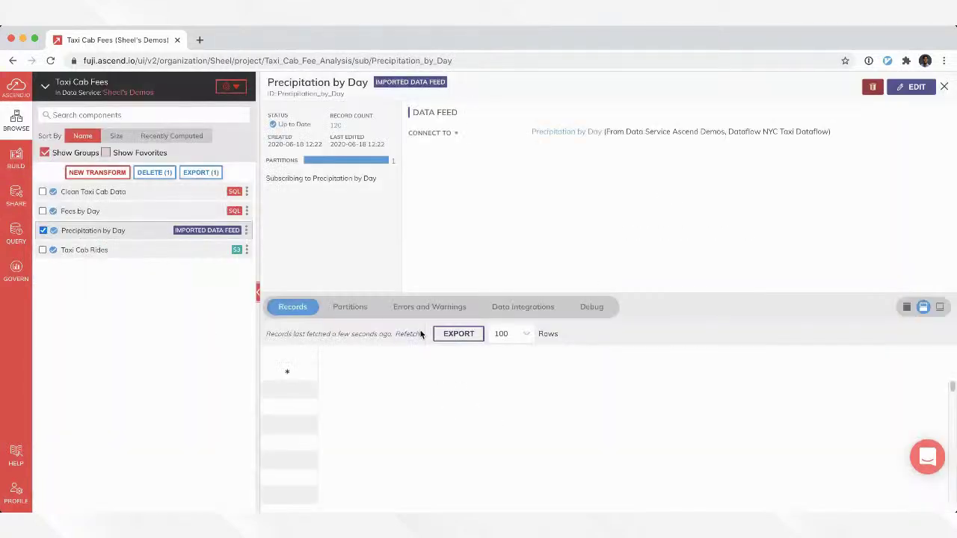
pyautogui.click(943, 88)
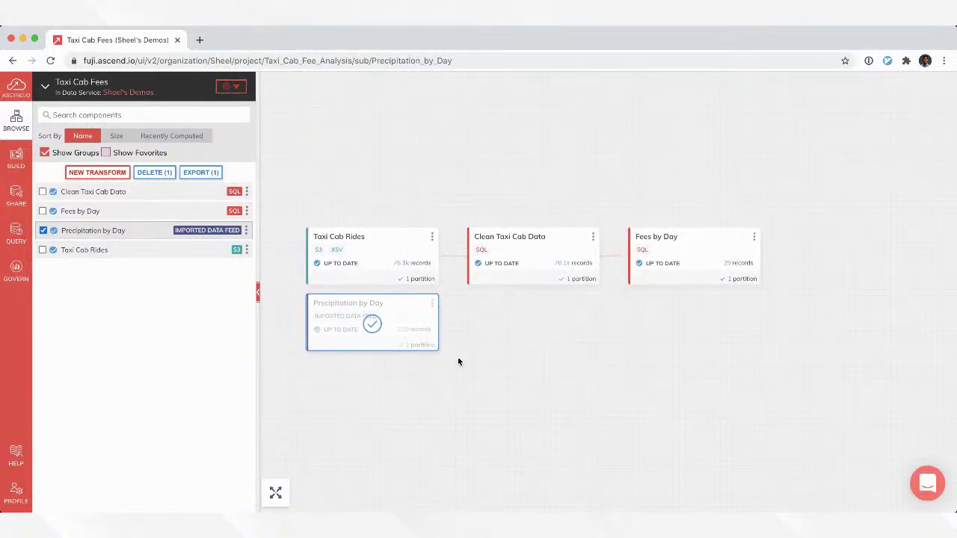
pyautogui.click(478, 359)
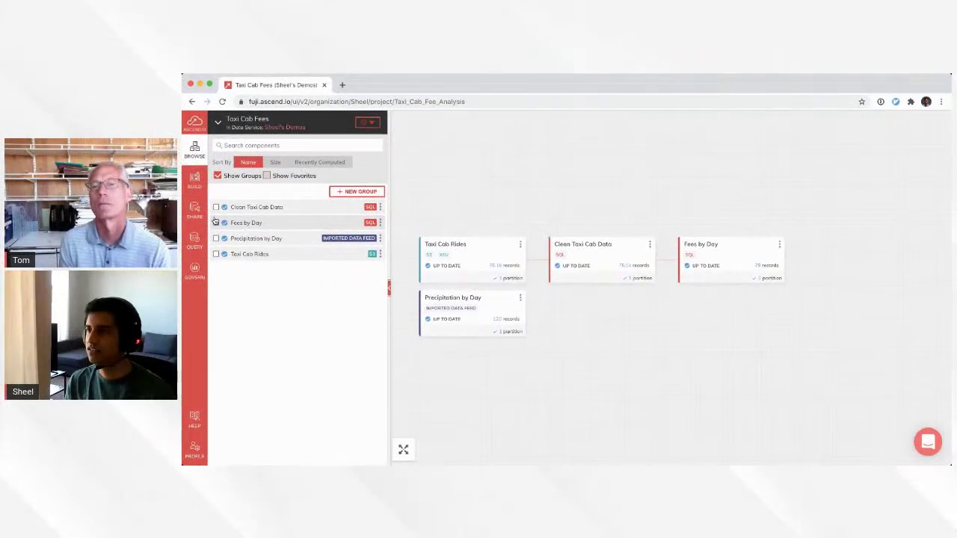
# - Trace the imported Precipitation by Day feed to its source and view it in the NYC Taxi Dataflow graph
pyautogui.click(500, 328)
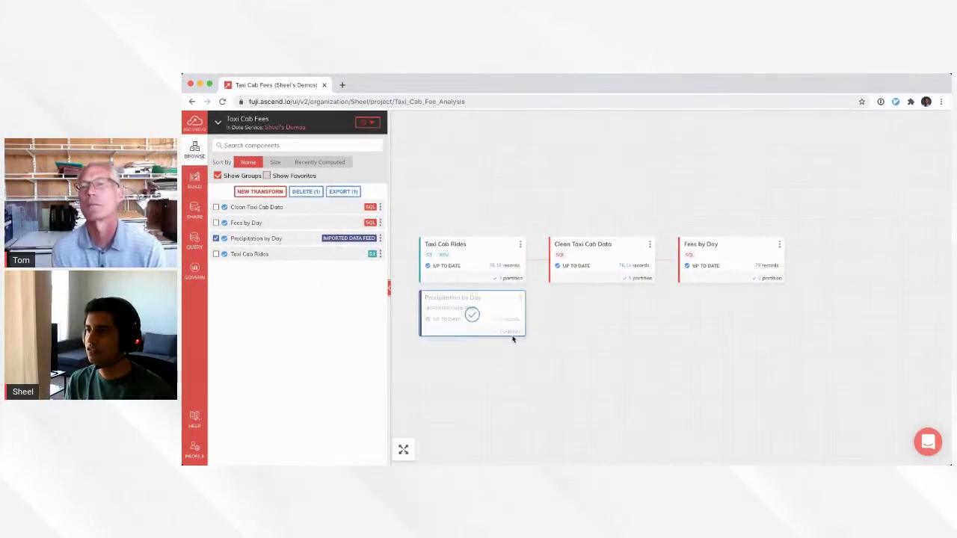
pyautogui.click(381, 240)
pyautogui.click(396, 243)
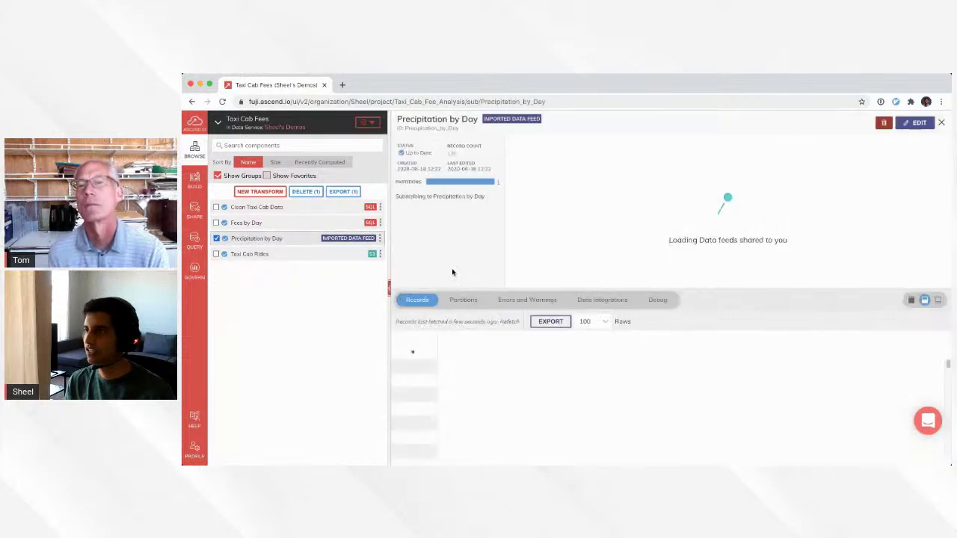
pyautogui.click(660, 158)
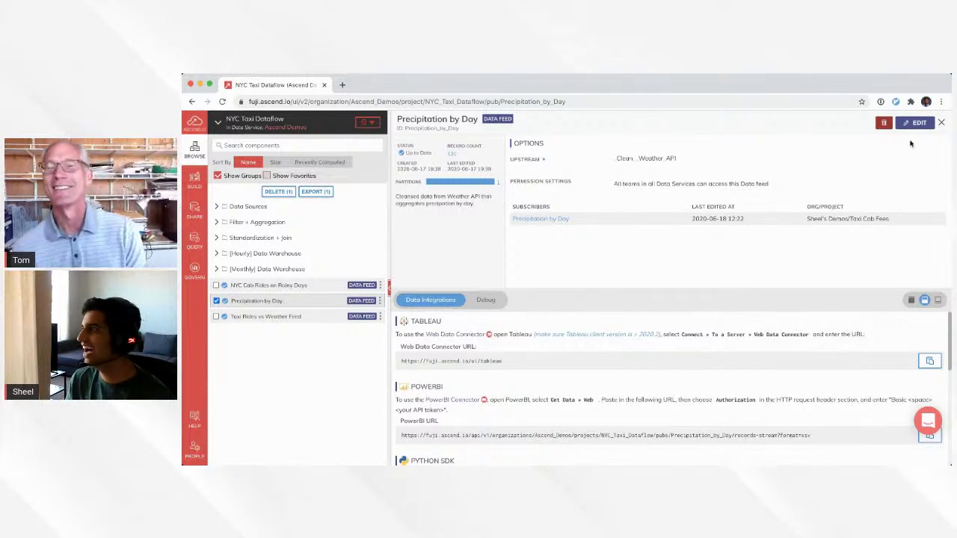
pyautogui.click(943, 122)
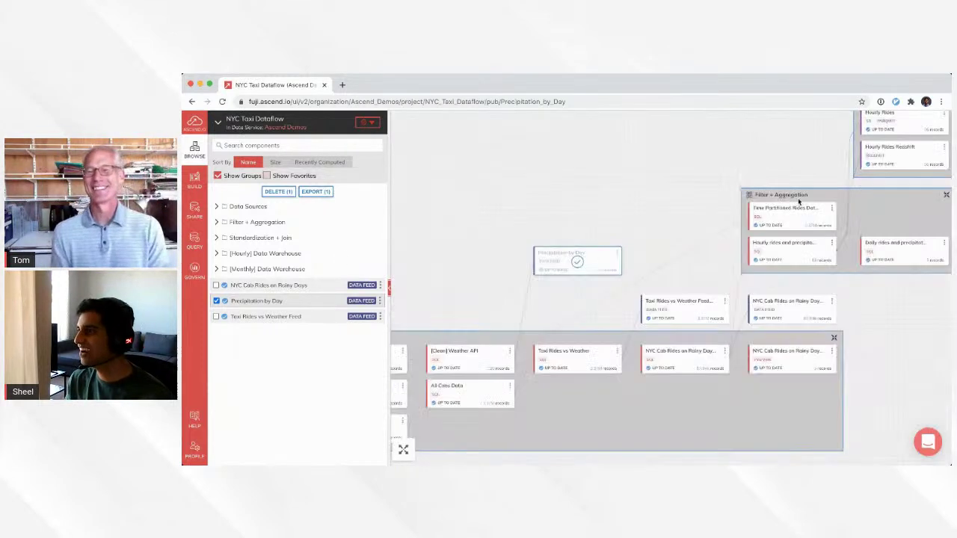
pyautogui.moveTo(609, 229); pyautogui.dragTo(647, 199)
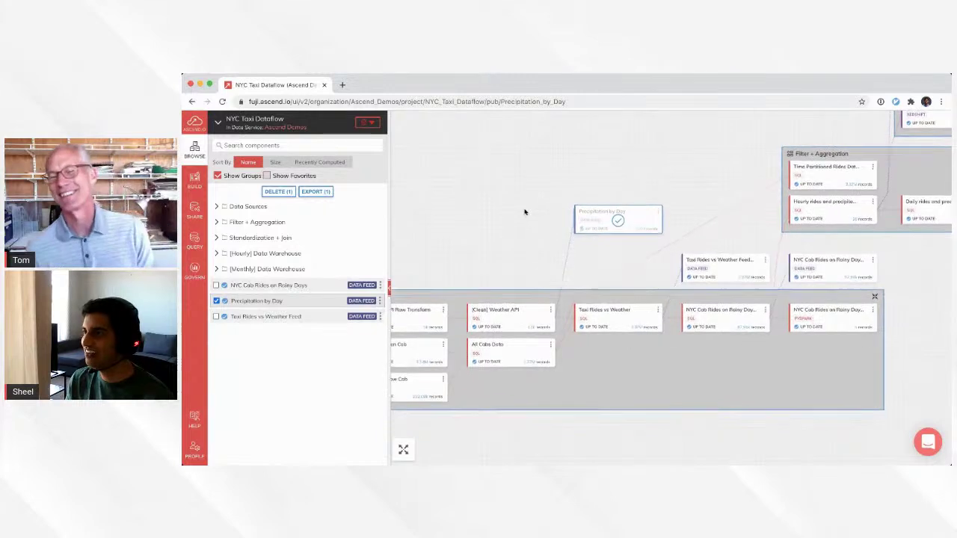
# - Examine the weather dates and weather values in the [Clean] Weather API records and return to the Taxi Cab Fees dataflow
pyautogui.click(524, 312)
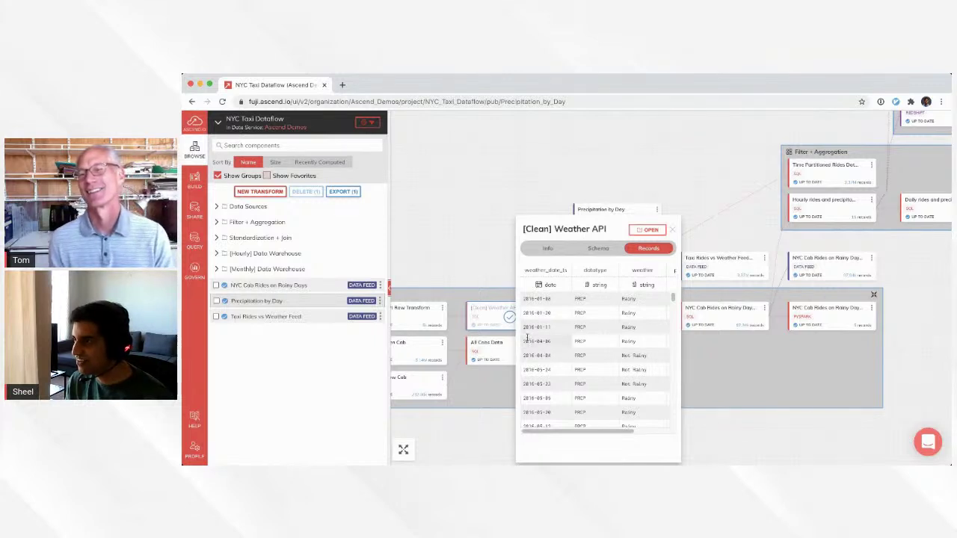
pyautogui.moveTo(555, 367); pyautogui.dragTo(584, 364)
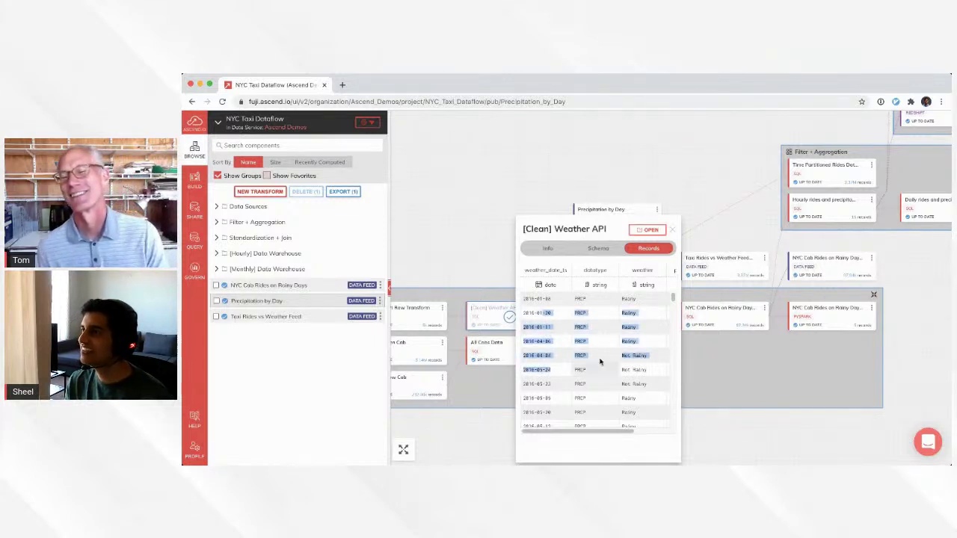
pyautogui.moveTo(673, 300); pyautogui.dragTo(668, 344)
pyautogui.moveTo(531, 342); pyautogui.dragTo(641, 342)
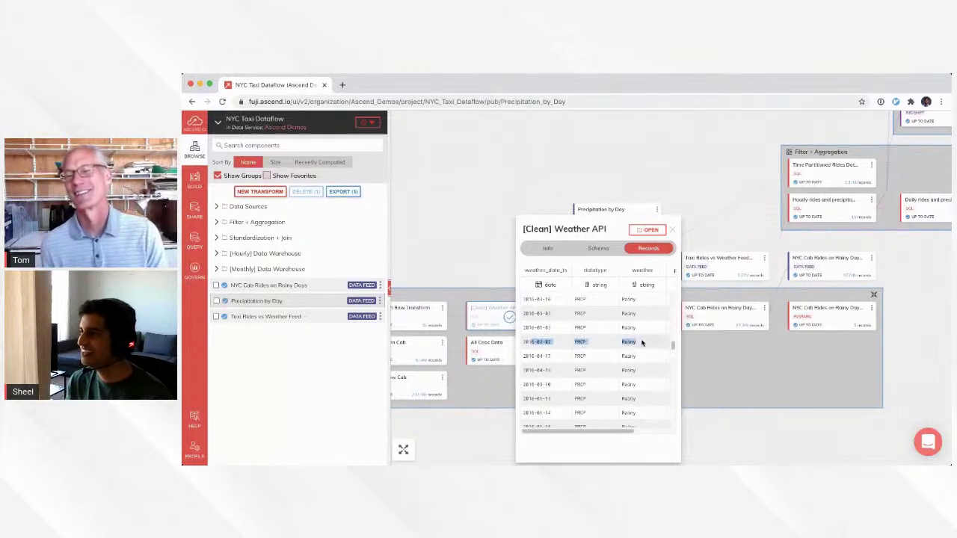
pyautogui.click(675, 232)
pyautogui.click(194, 123)
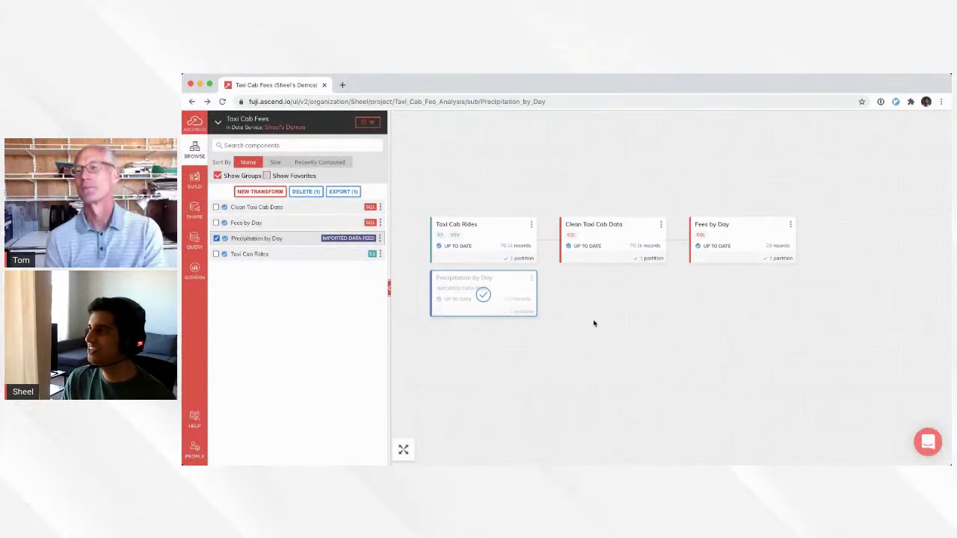
# - Start a query on the Fees by Day component, alias the table as fd and remove the row limit
pyautogui.click(753, 235)
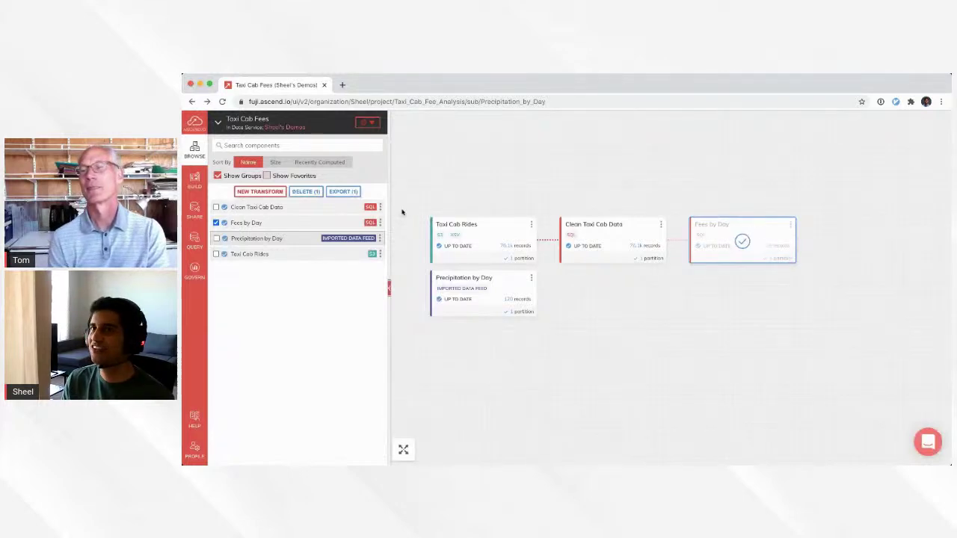
pyautogui.rightClick(744, 237)
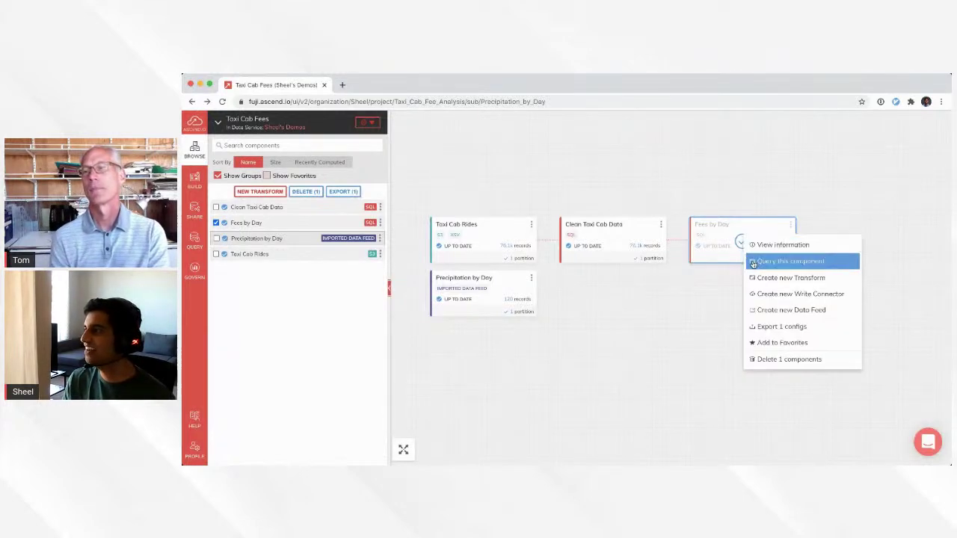
pyautogui.click(761, 262)
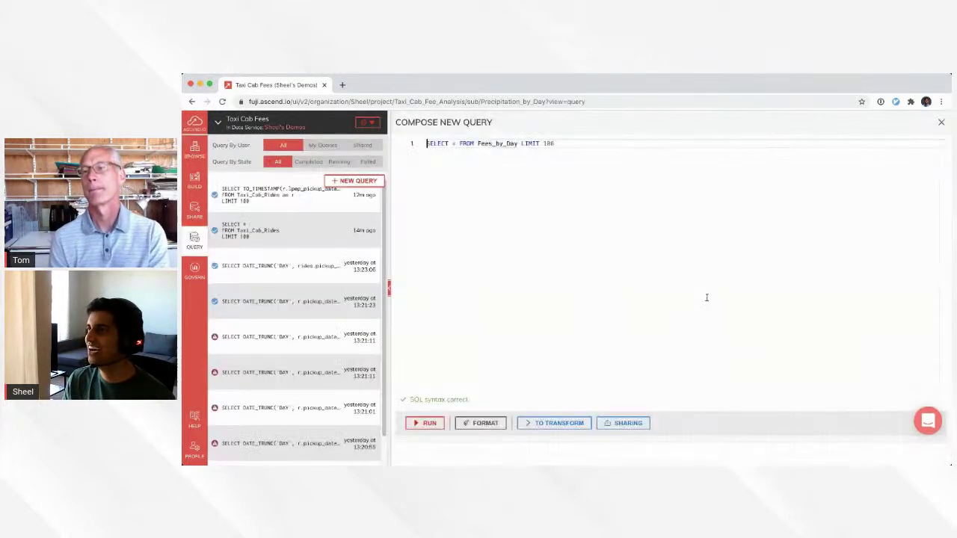
pyautogui.click(519, 144)
pyautogui.write('fd')
pyautogui.hotkey('shift', 'End')
pyautogui.press('BackSpace')
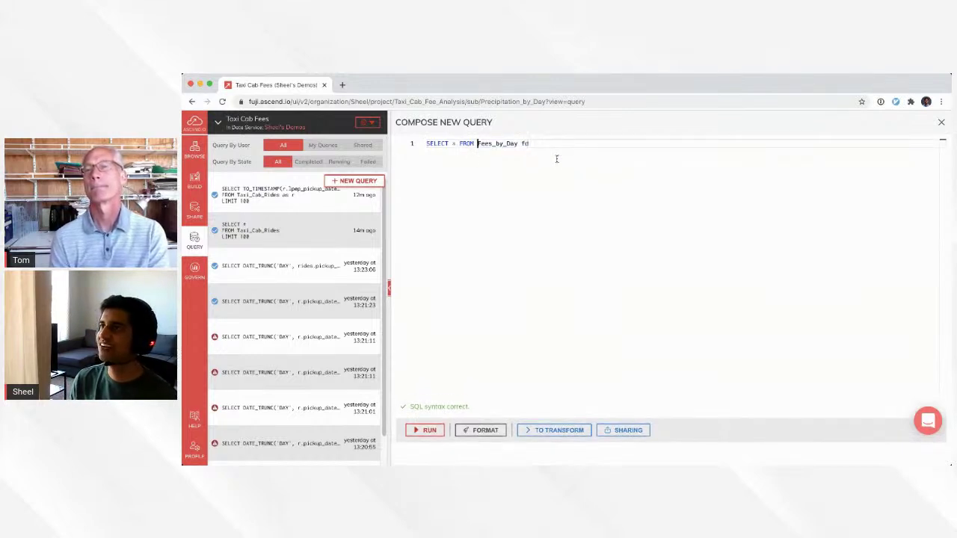
# - Put the FROM clause on its own line and add a LEFT JOIN to Precipitation_by_Day with the alias pd
pyautogui.press('Return')
pyautogui.press('End')
pyautogui.press('Return')
pyautogui.write('LEFT J')
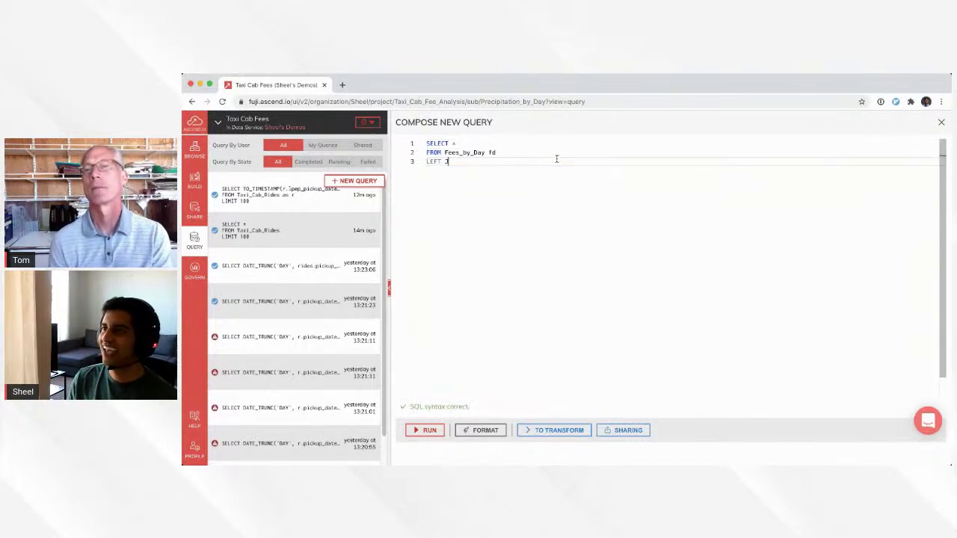
pyautogui.write('OIN')
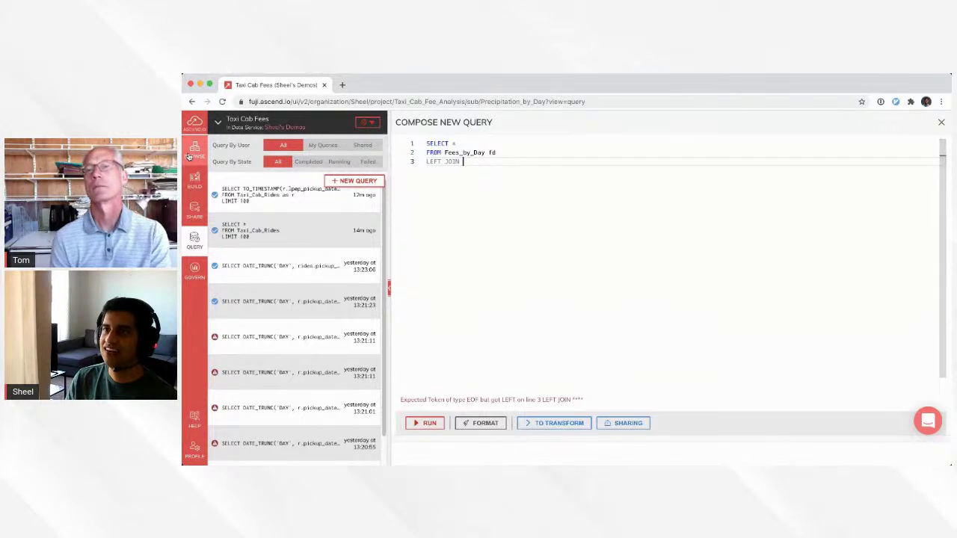
pyautogui.click(194, 150)
pyautogui.click(472, 163)
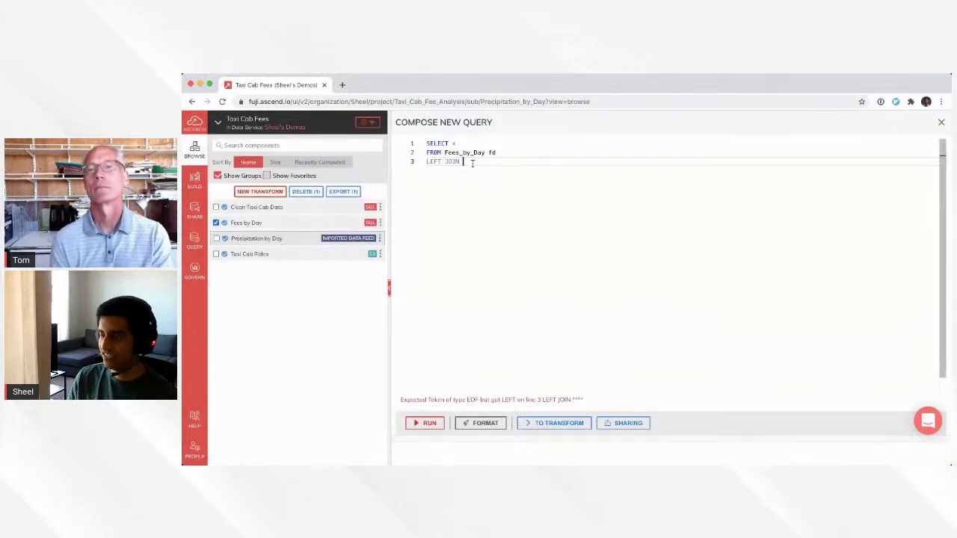
pyautogui.write('PR')
pyautogui.press('BackSpace')
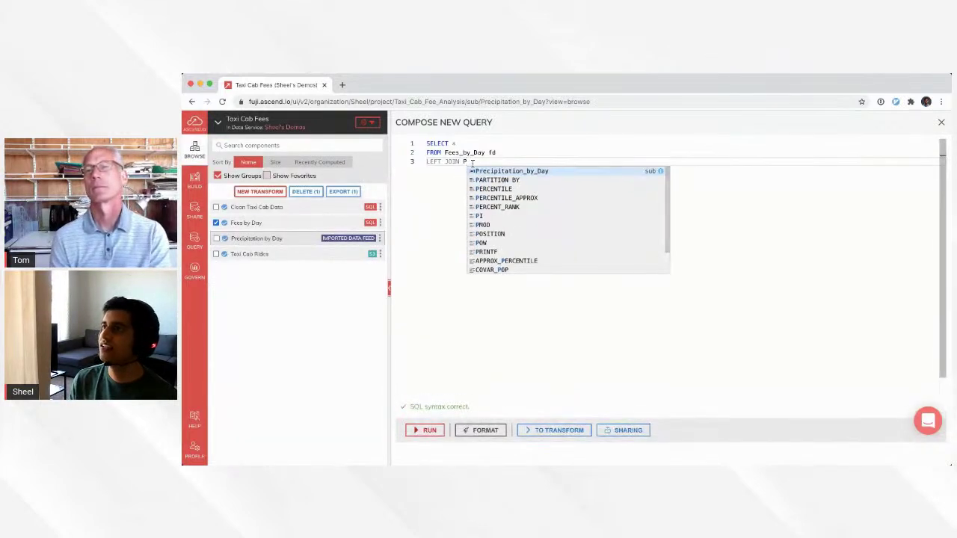
pyautogui.press('Return')
pyautogui.write('pd')
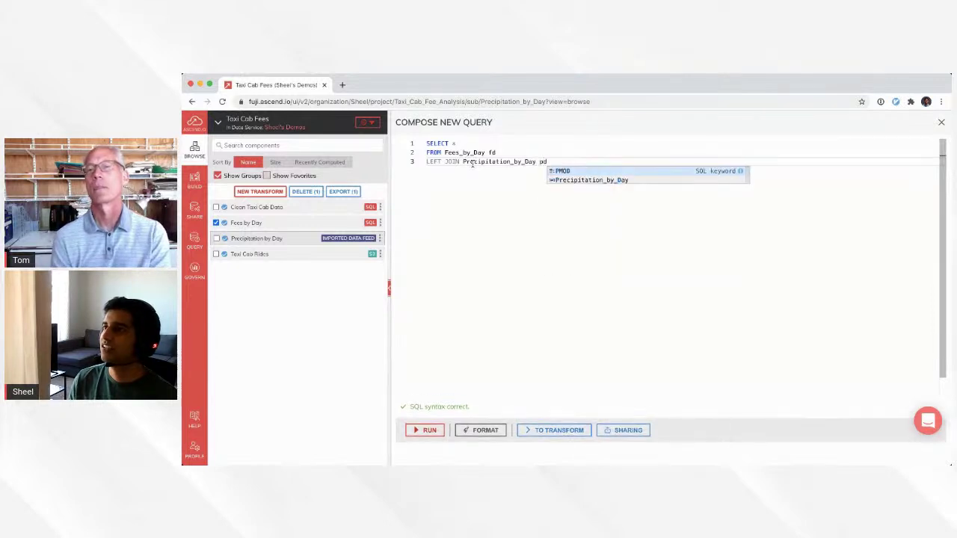
pyautogui.press('Escape')
pyautogui.press('Return')
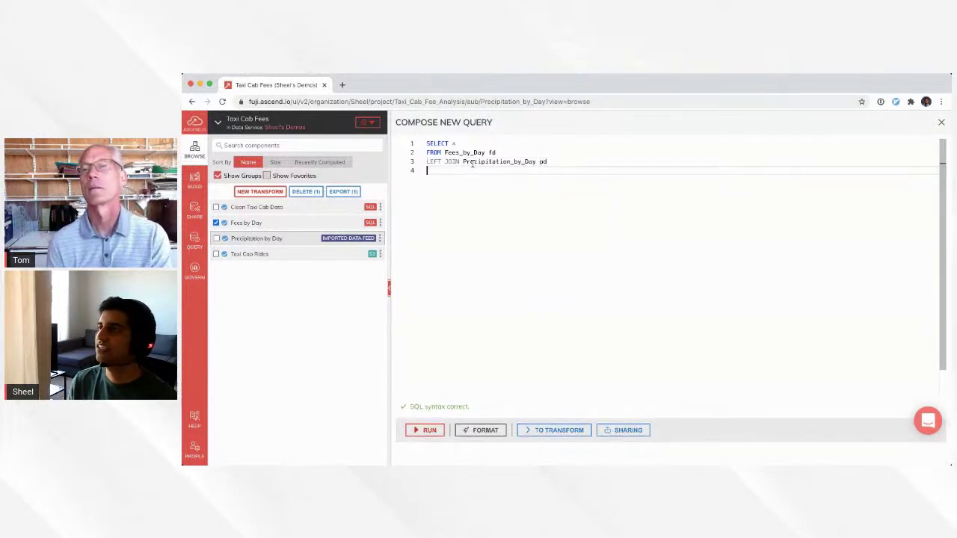
# - Begin the join condition by matching fd.pickup_day to a pd column
pyautogui.press('BackSpace')
pyautogui.write('ON pd.')
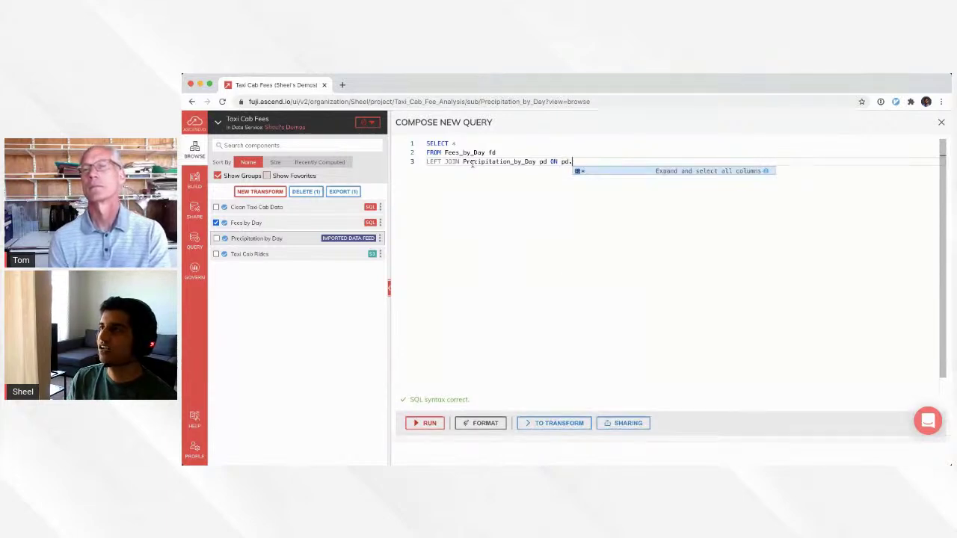
pyautogui.write('ffd.pickup_day =')
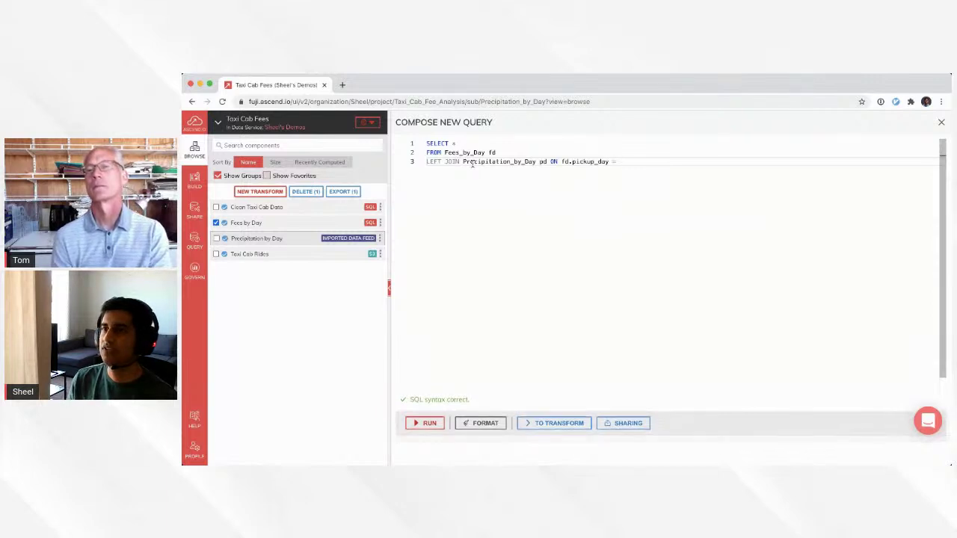
pyautogui.write(' pd.')
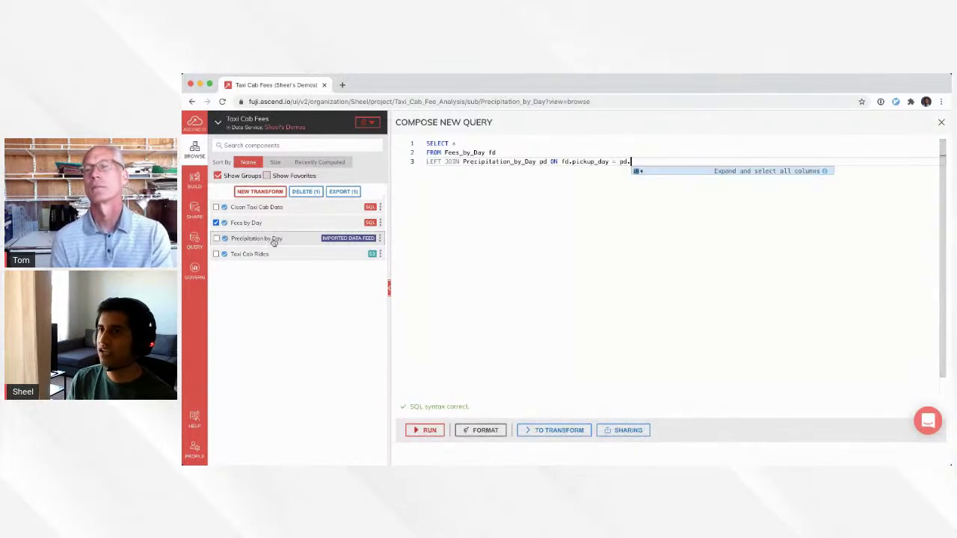
# - View the information of the imported Precipitation by Day feed and go back to the dataflow graph
pyautogui.click(379, 237)
pyautogui.click(397, 246)
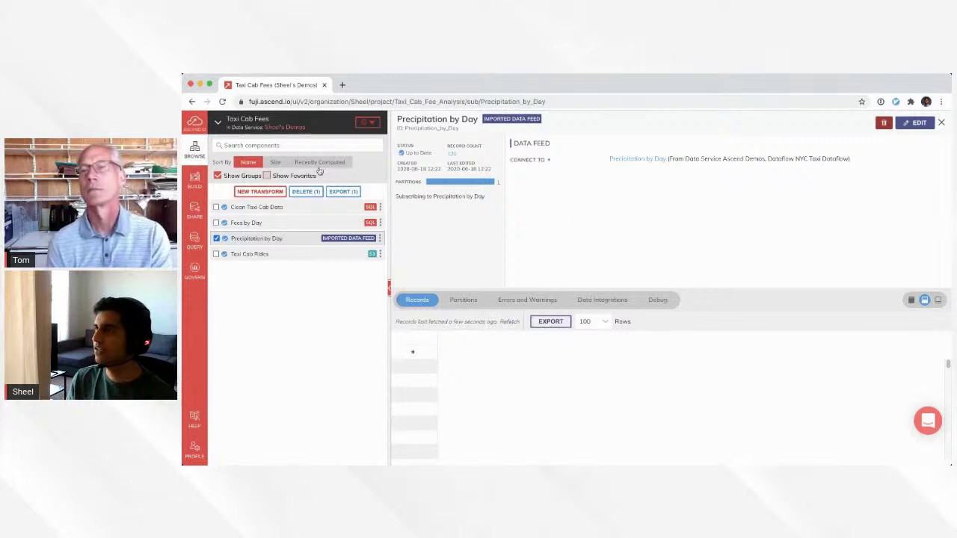
pyautogui.click(193, 102)
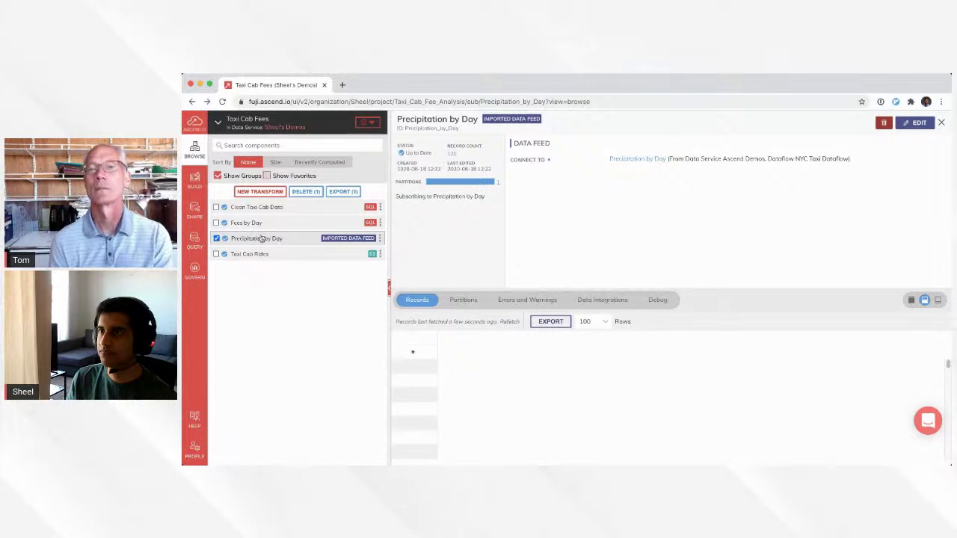
pyautogui.click(191, 103)
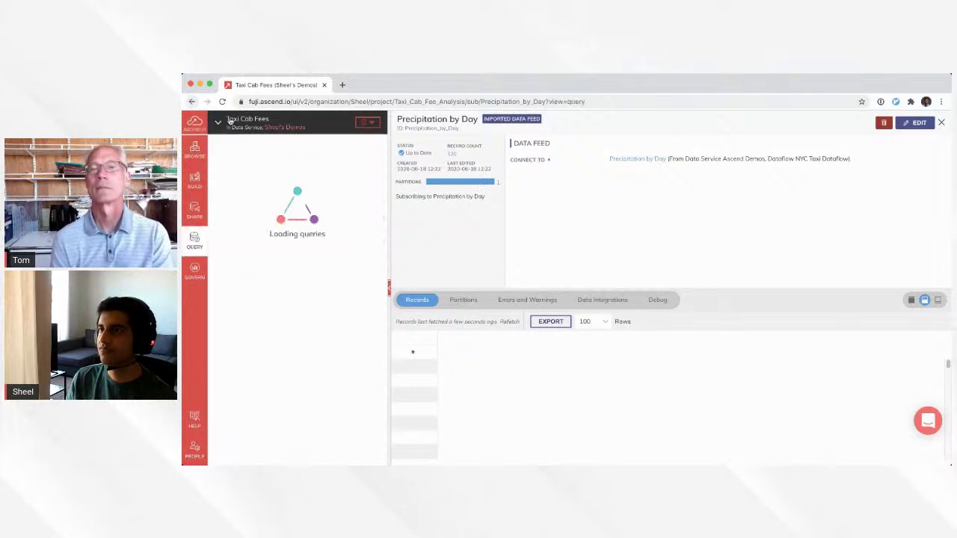
pyautogui.click(943, 126)
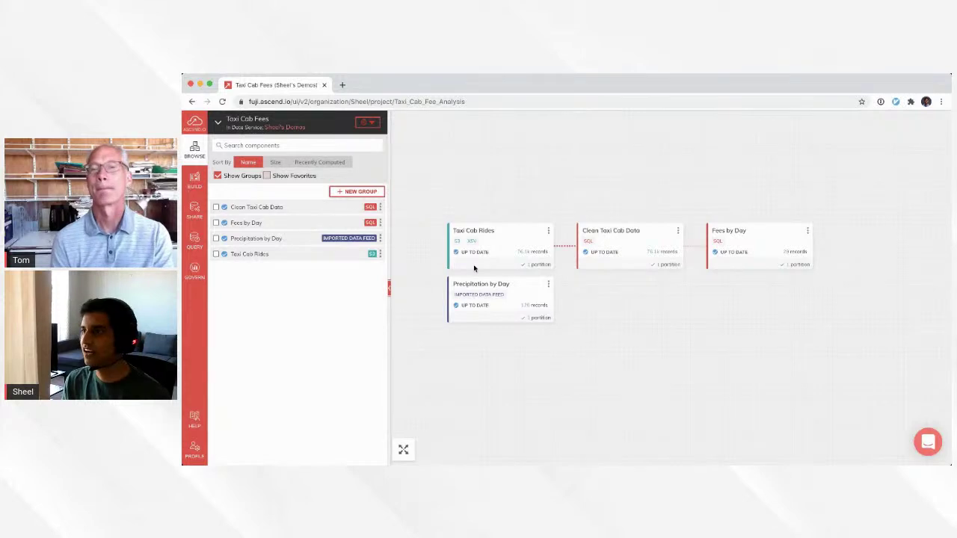
# - Open the source of the imported Precipitation by Day feed and show it in the NYC Taxi Dataflow graph
pyautogui.click(503, 304)
pyautogui.click(613, 224)
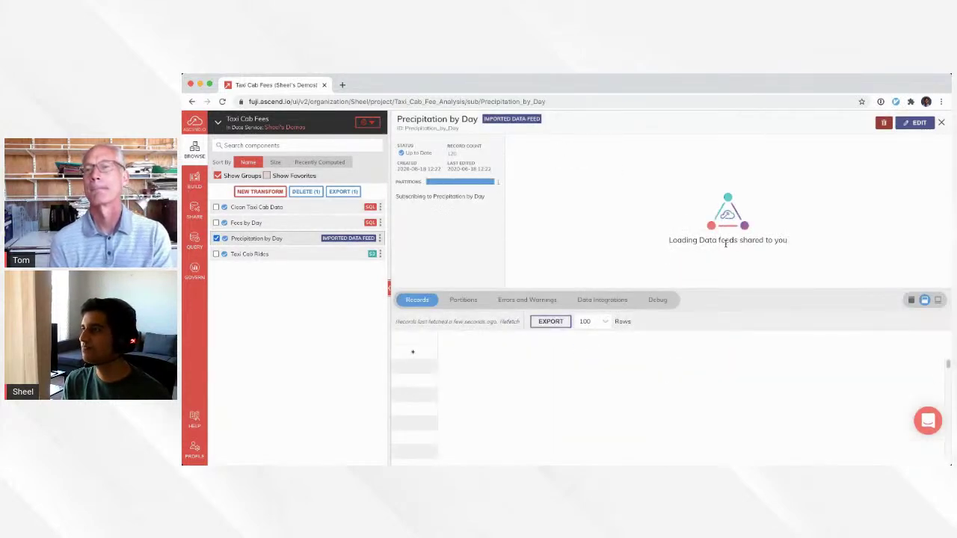
pyautogui.click(650, 160)
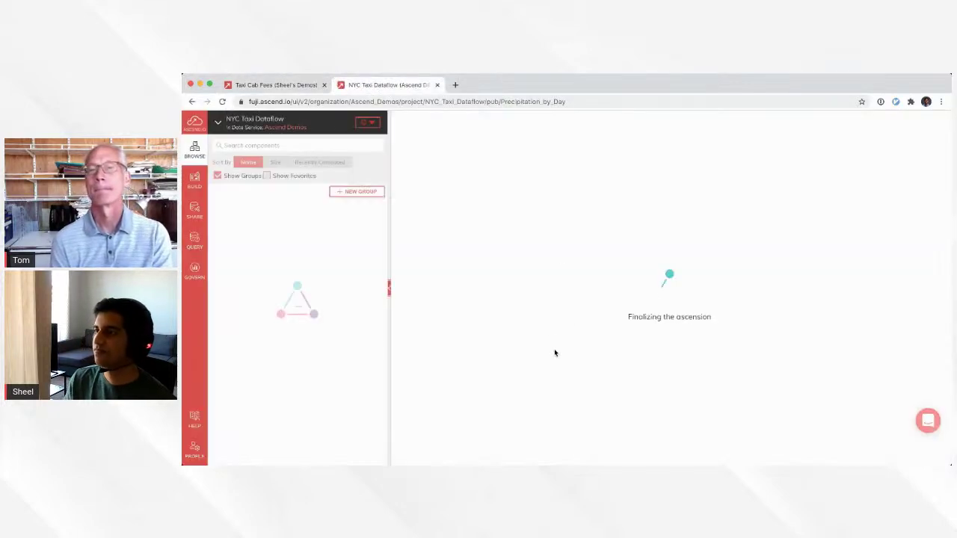
pyautogui.hotkey('ctrl', 'shift', 'Tab')
pyautogui.hotkey('ctrl', 'Tab')
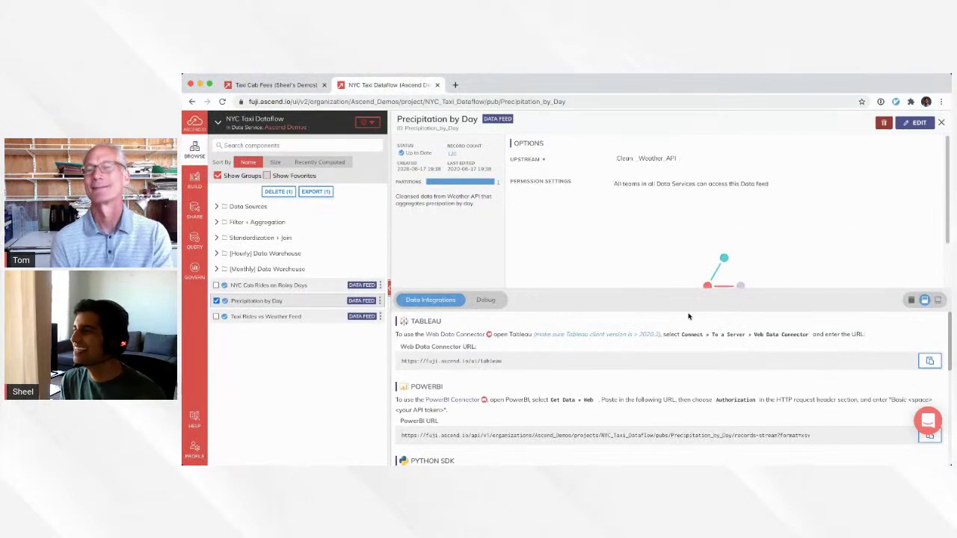
pyautogui.click(941, 122)
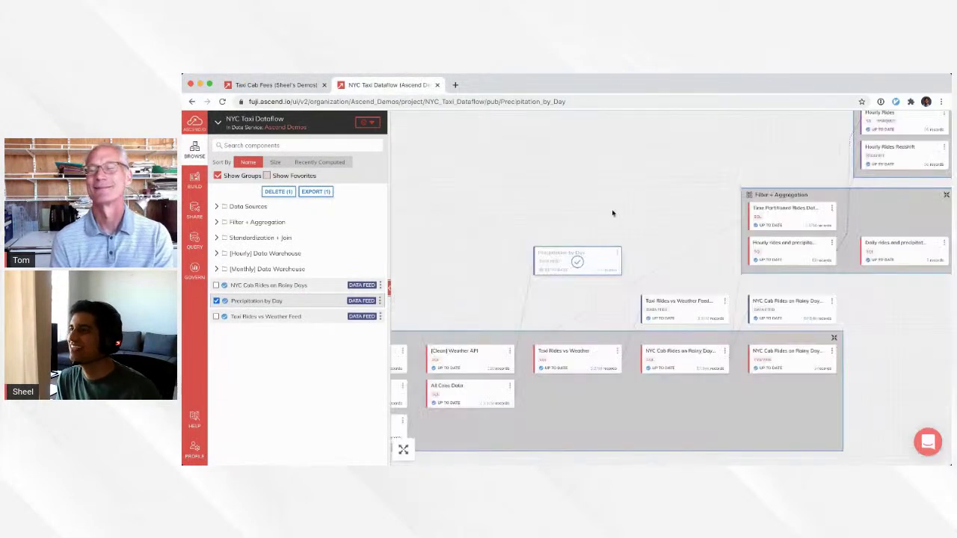
# - Look up the weather date field in the [Clean] Weather API schema and return to the Taxi Cab Fees dataflow
pyautogui.click(482, 353)
pyautogui.click(566, 248)
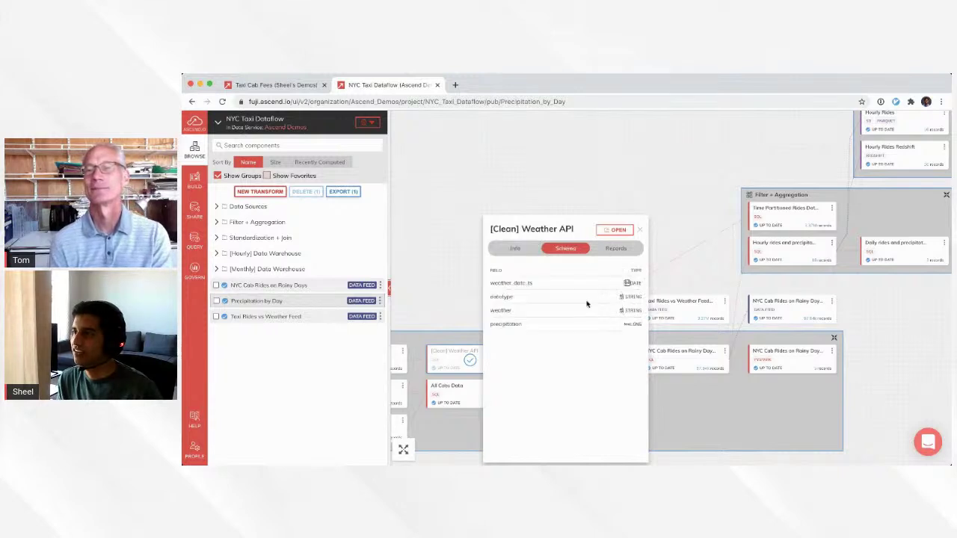
pyautogui.doubleClick(499, 283)
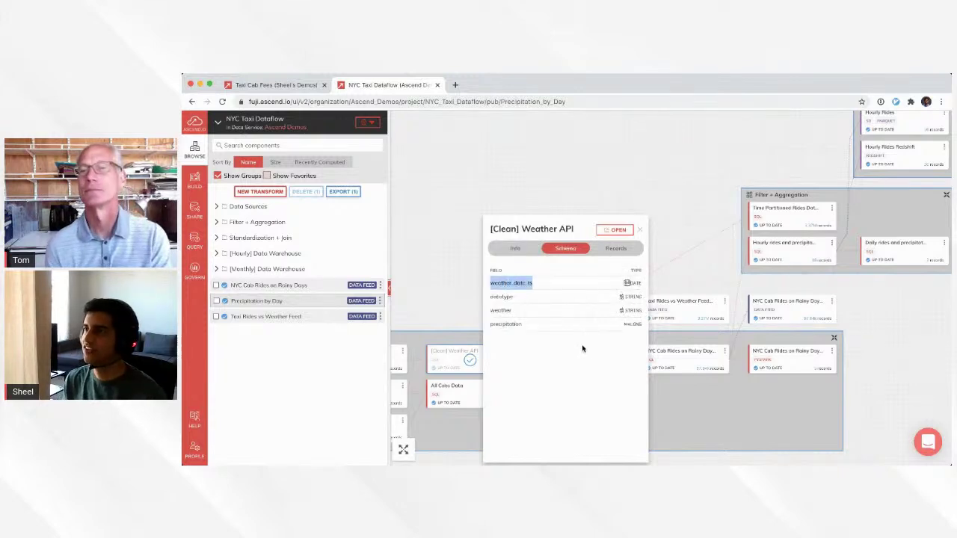
pyautogui.hotkey('ctrl', 'Tab')
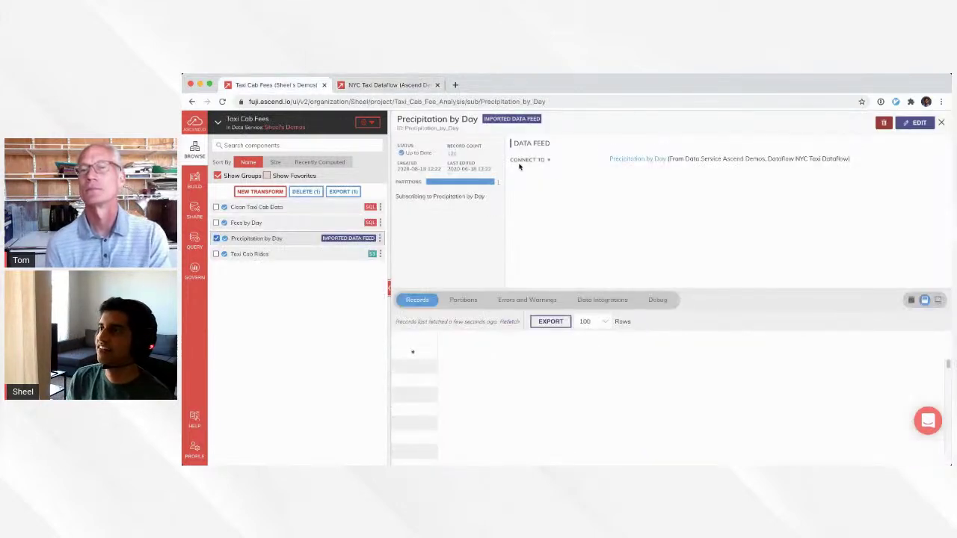
# - Close the feed details and start a new Fees by Day query with the alias fd and no row limit
pyautogui.click(941, 122)
pyautogui.rightClick(755, 249)
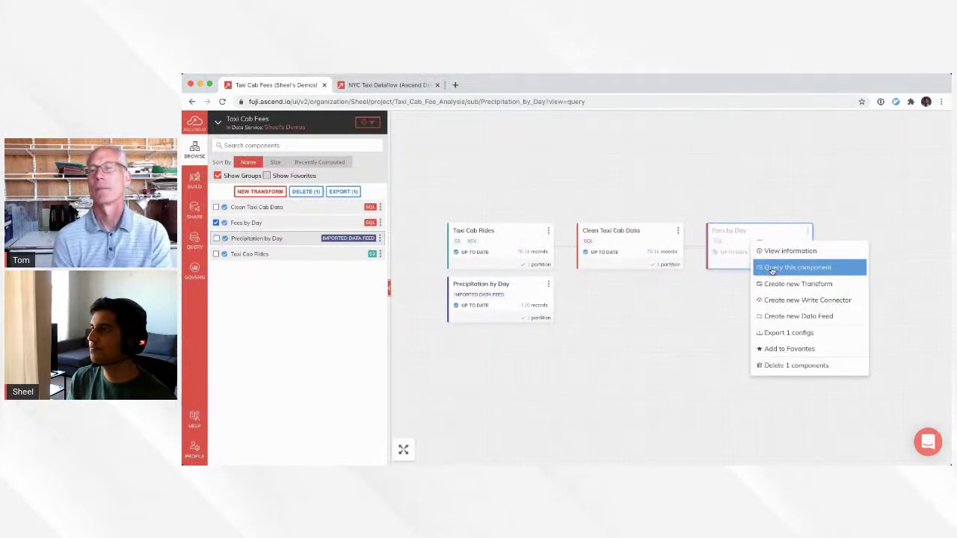
pyautogui.click(777, 267)
pyautogui.write('fd')
pyautogui.hotkey('shift', 'End')
pyautogui.press('Return')
# - Left join Precipitation_by_Day as pd on pd.weather_date_ts = fd.pickup_day
pyautogui.write('lef')
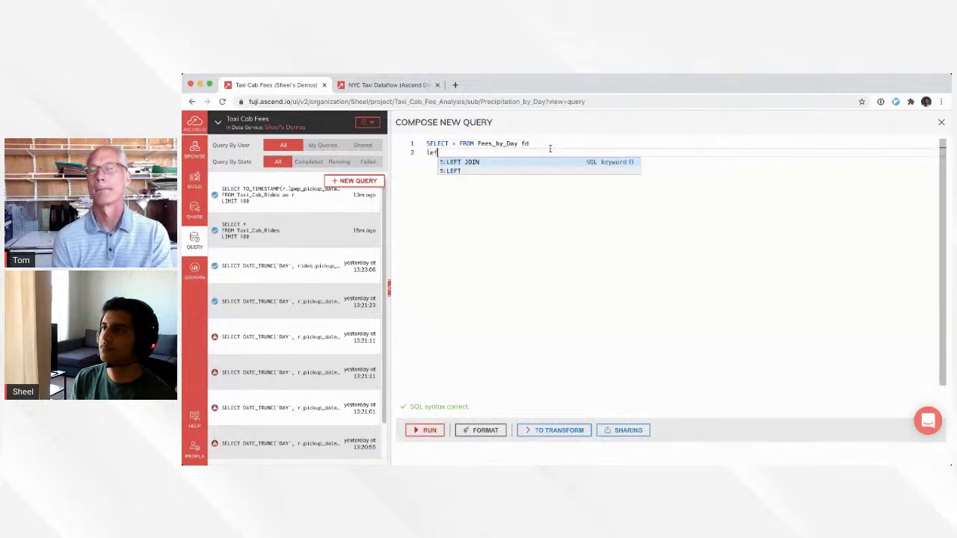
pyautogui.write('t join P')
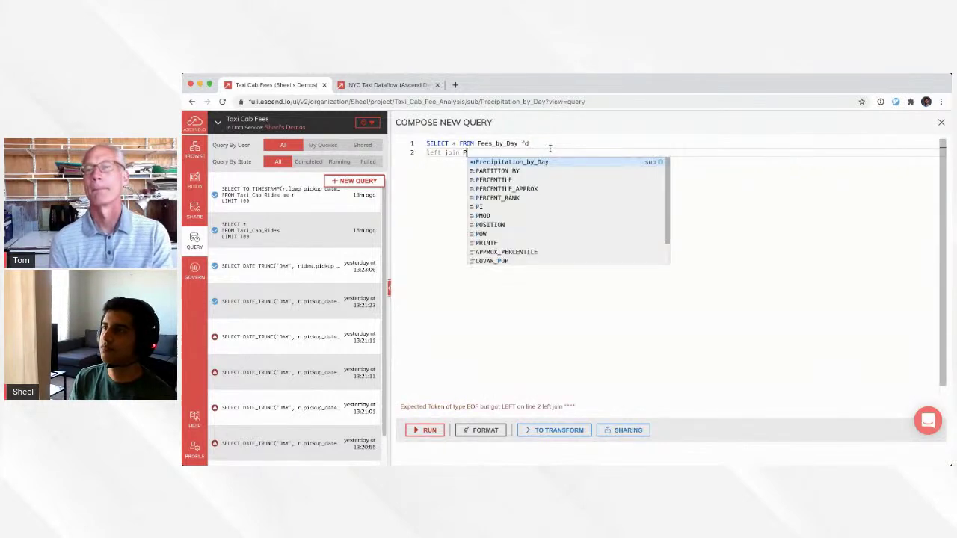
pyautogui.press('Return')
pyautogui.write('pd on pd.weather_date_ts o')
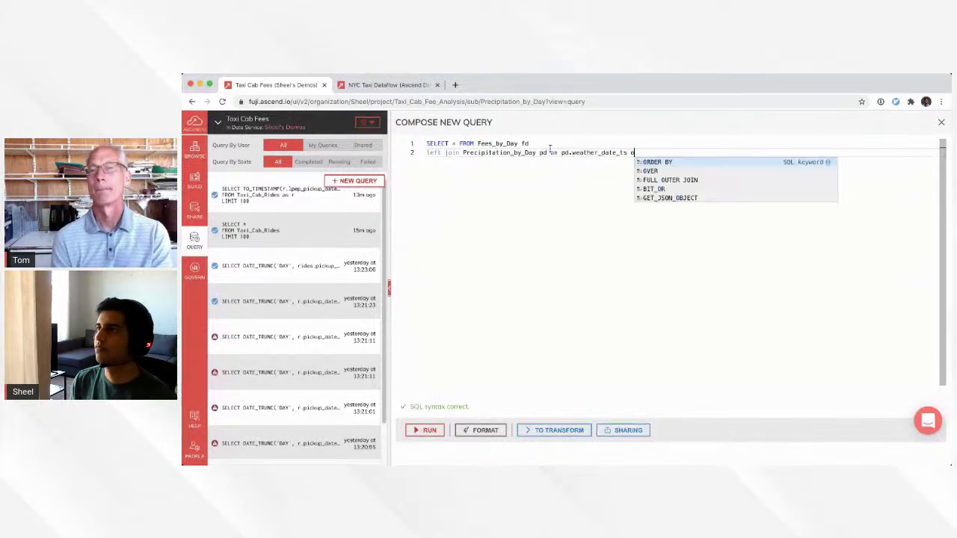
pyautogui.press('BackSpace')
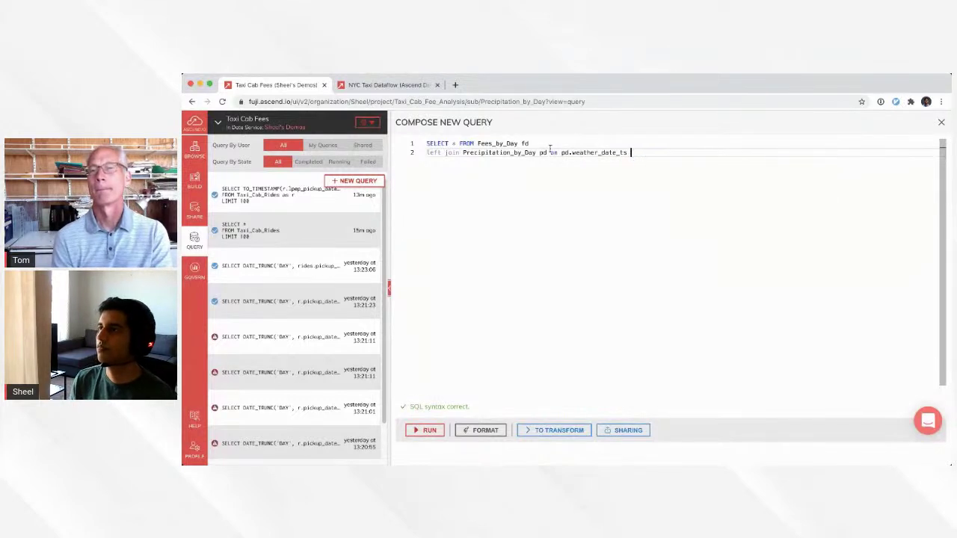
pyautogui.write('= fd.pickup_day')
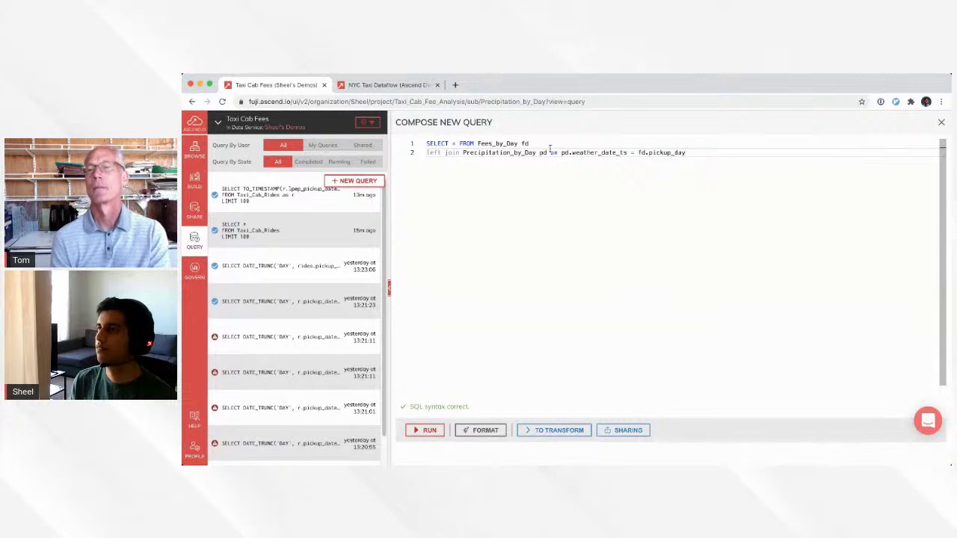
# - Run the join query and examine the datatype, weather and precipitation columns against the pickup days
pyautogui.press('Up')
pyautogui.press('Home')
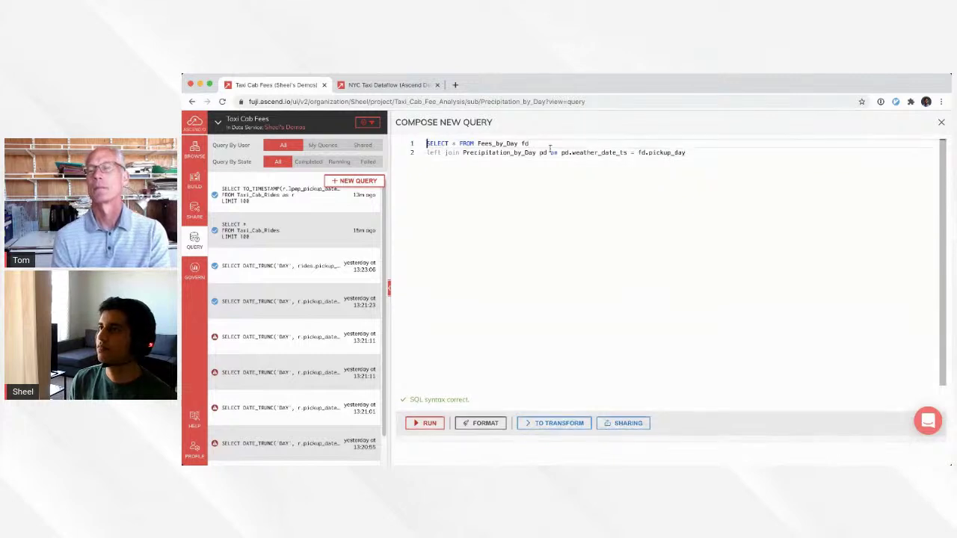
pyautogui.press('Right')
pyautogui.press('Right')
pyautogui.press('Right')
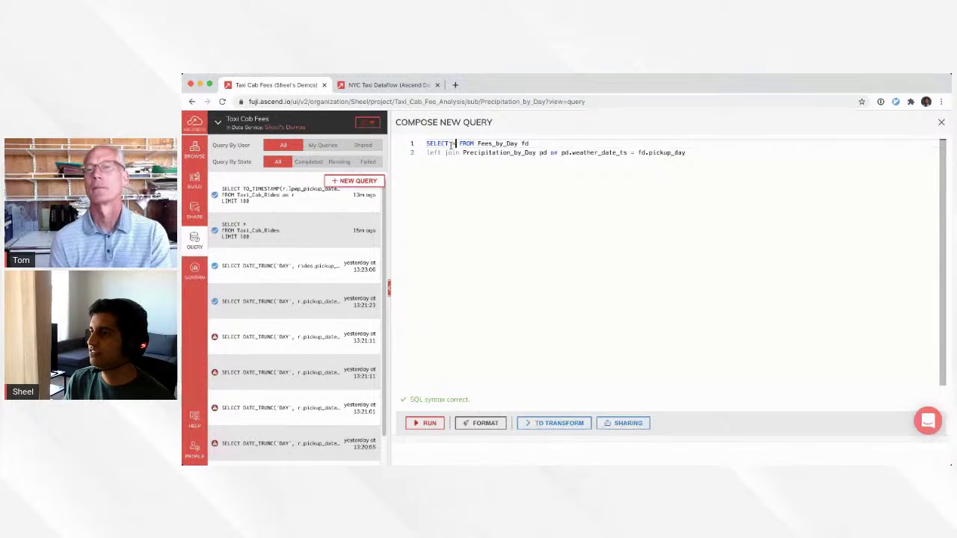
pyautogui.click(424, 424)
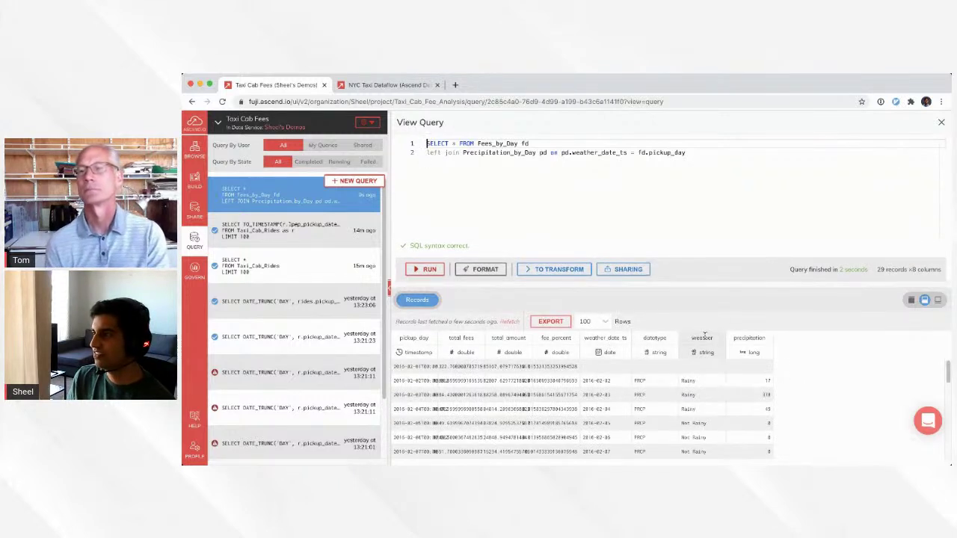
pyautogui.moveTo(755, 336); pyautogui.dragTo(649, 336)
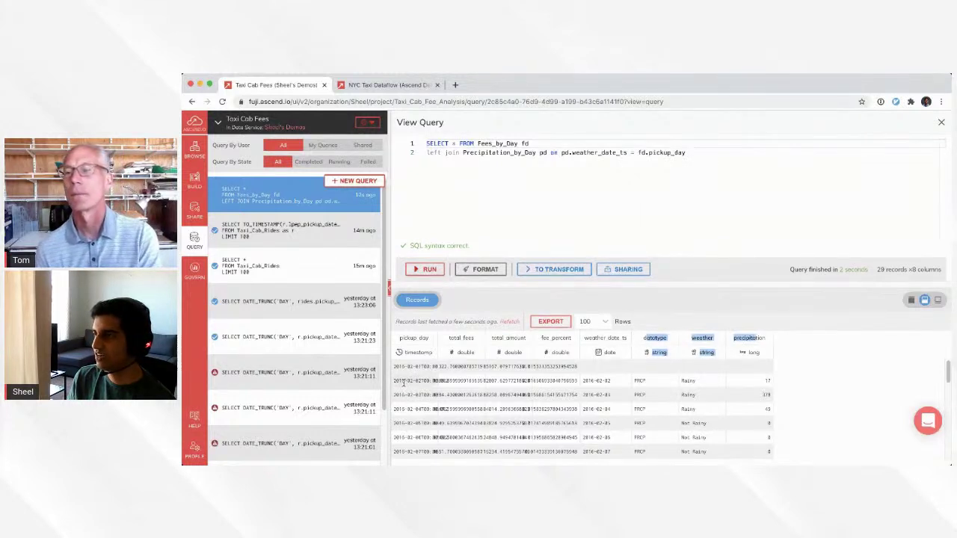
pyautogui.moveTo(394, 380); pyautogui.dragTo(412, 380)
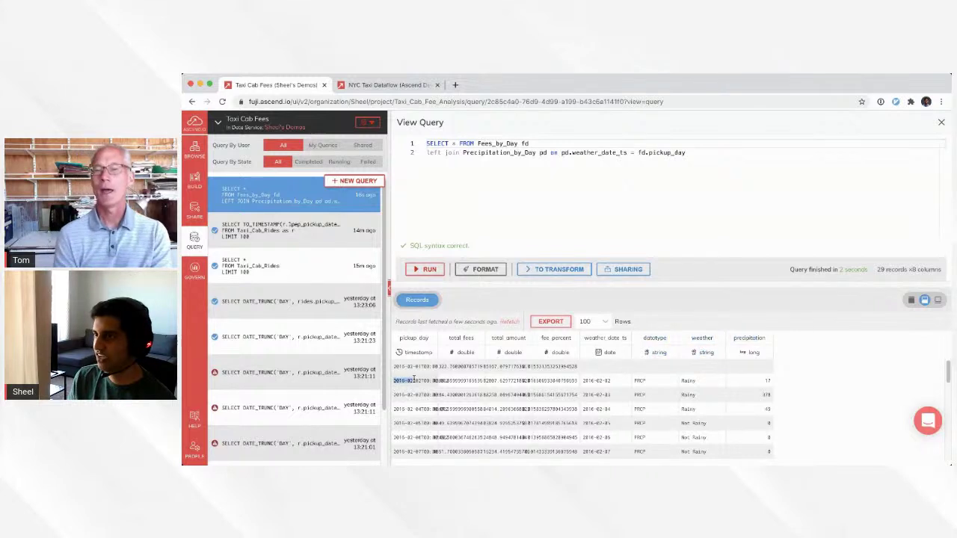
# - Check the weather and precipitation values joined to the 2016-02-02 pickup day, and close the query view
pyautogui.click(583, 381)
pyautogui.doubleClick(687, 380)
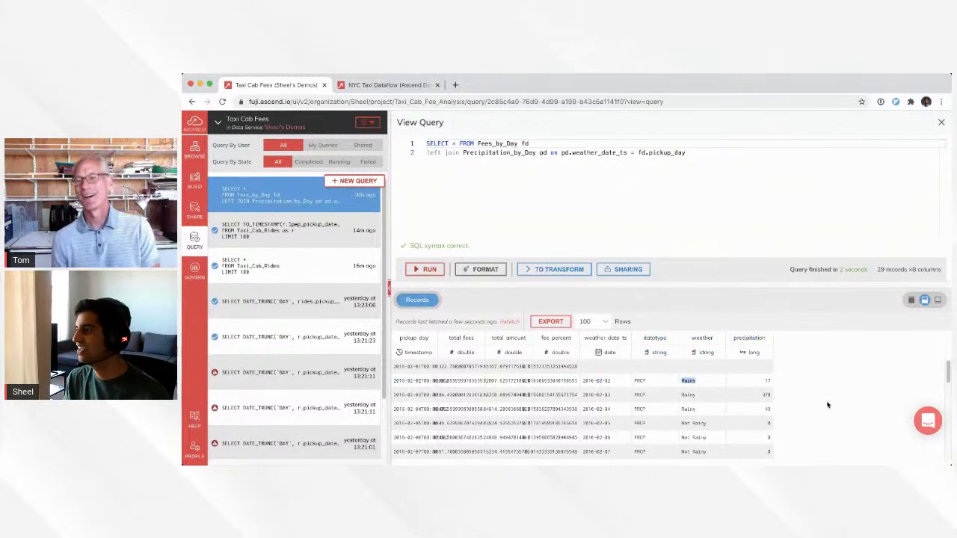
pyautogui.doubleClick(770, 382)
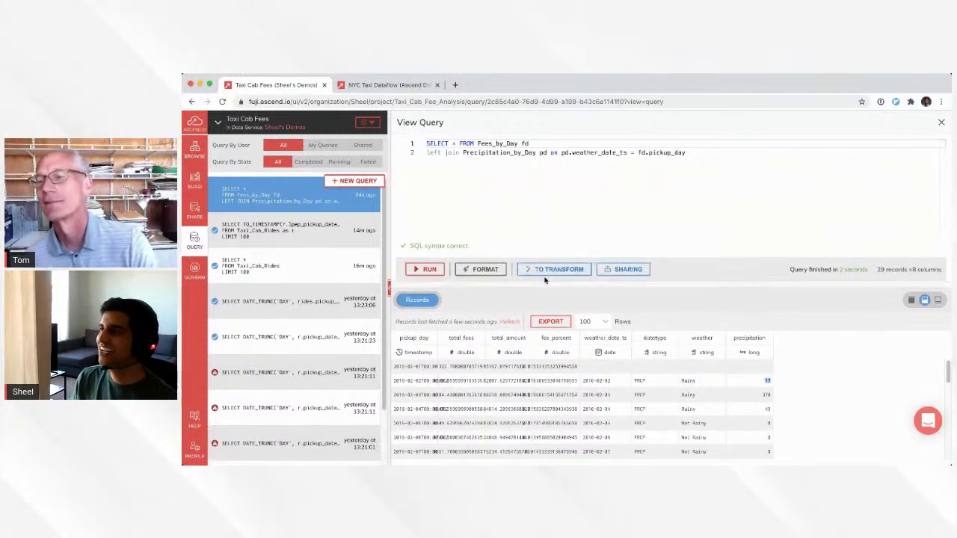
pyautogui.click(814, 193)
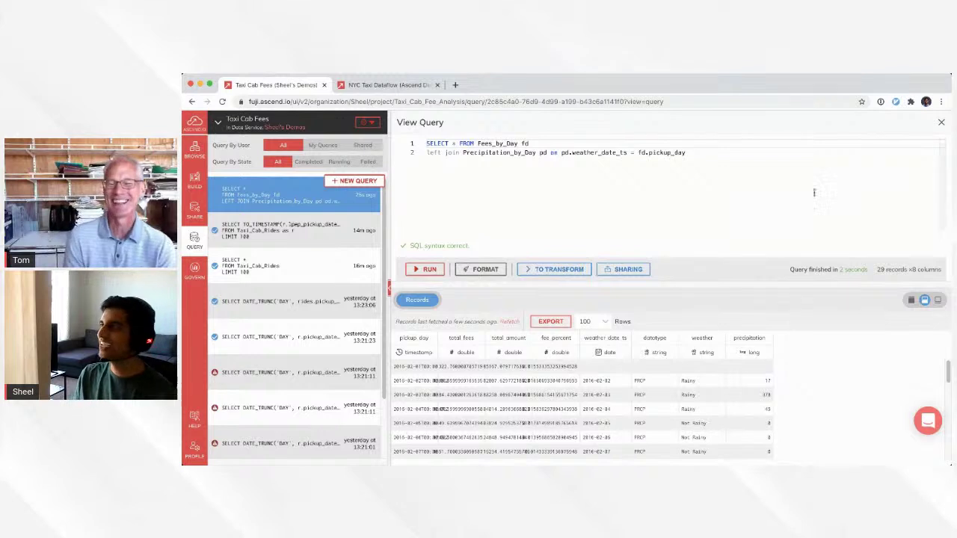
pyautogui.click(942, 122)
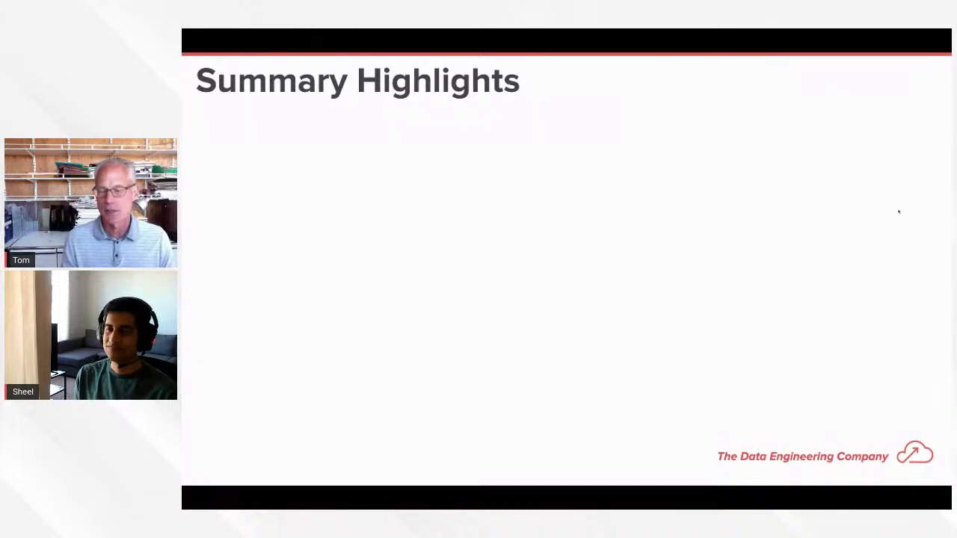
pyautogui.press('Right')
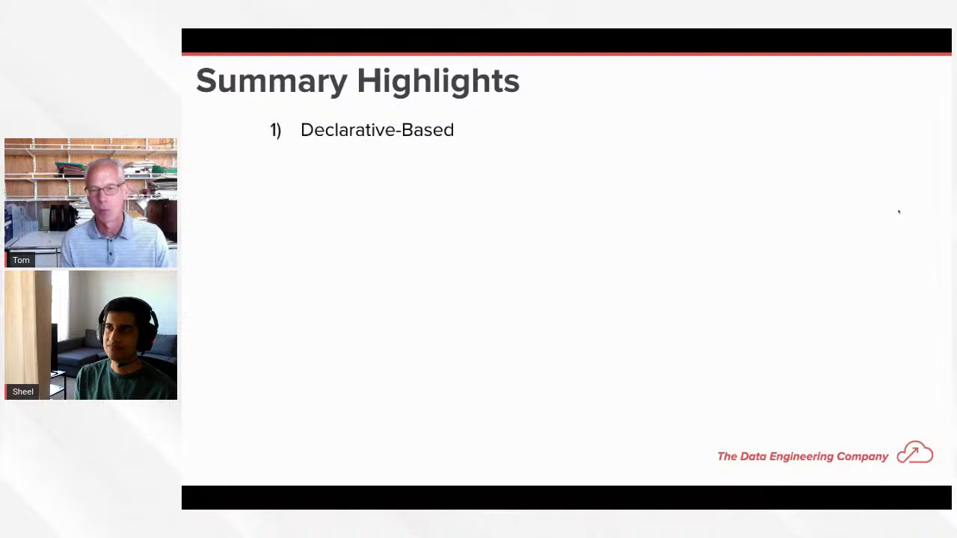
pyautogui.press('Right')
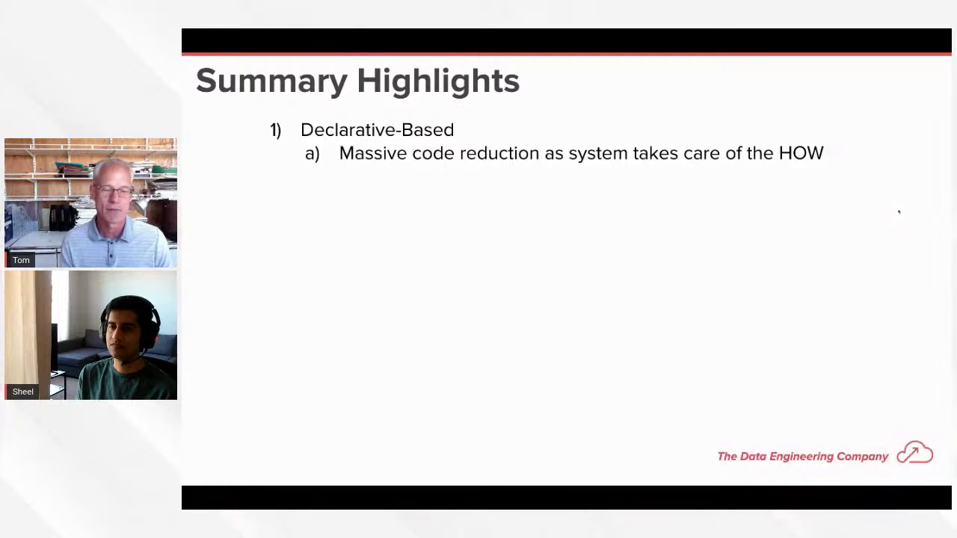
pyautogui.press('Right')
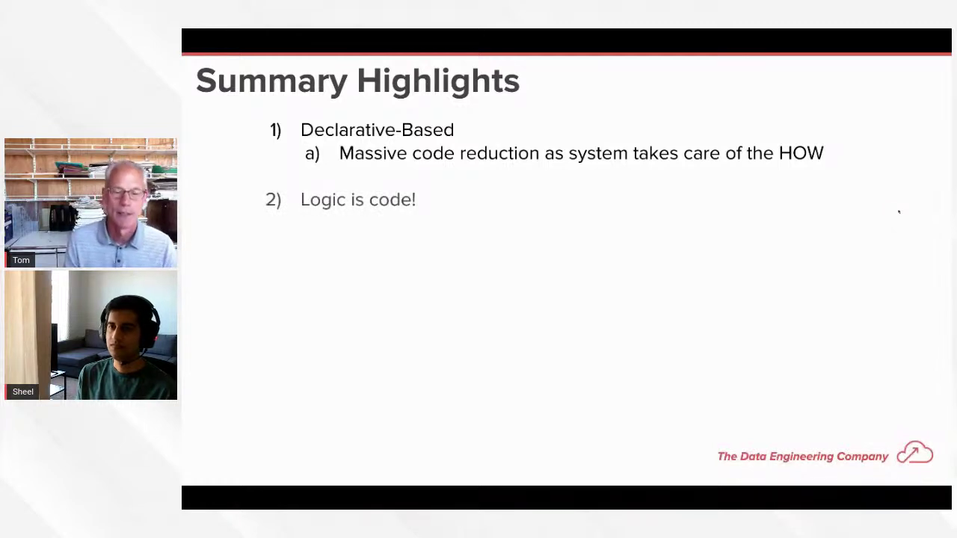